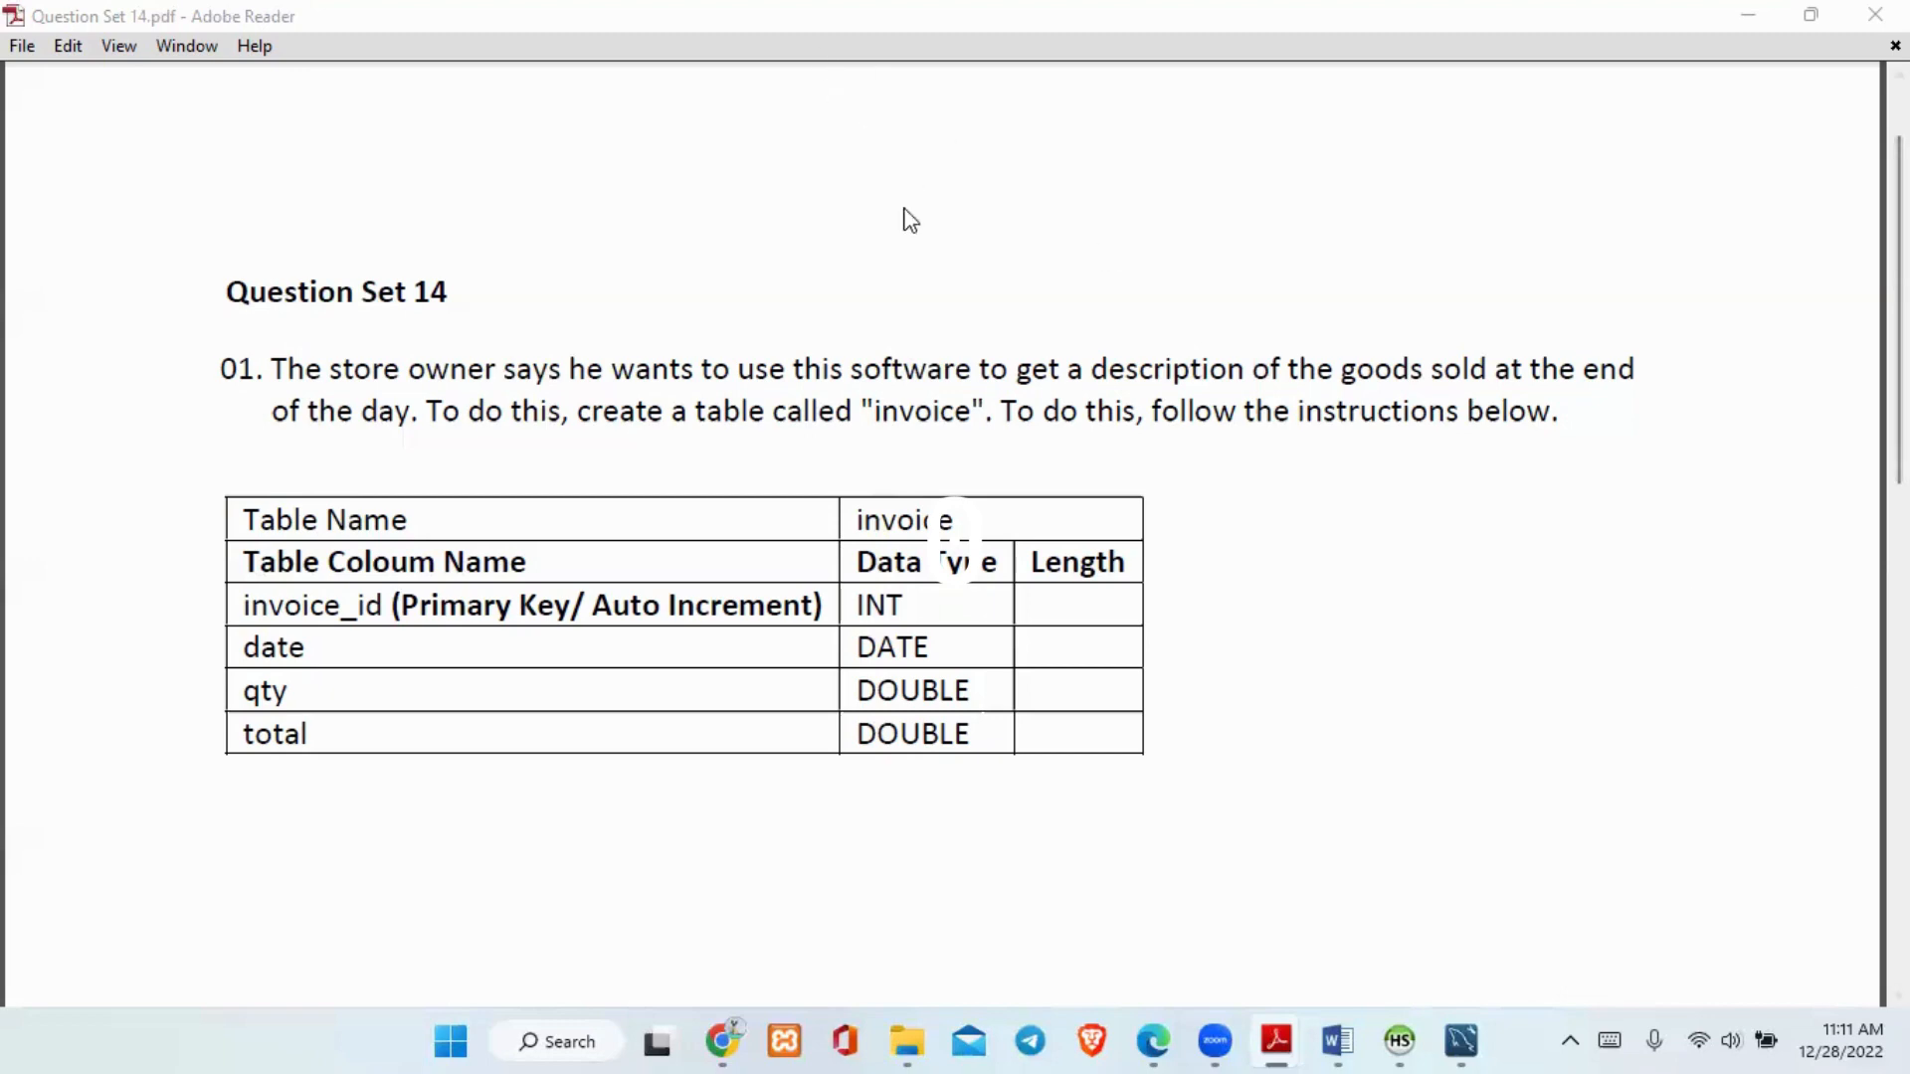
- Switch from the question PDF to MySQL Workbench and select the nex_mobile _db schema
left_click(490, 285)
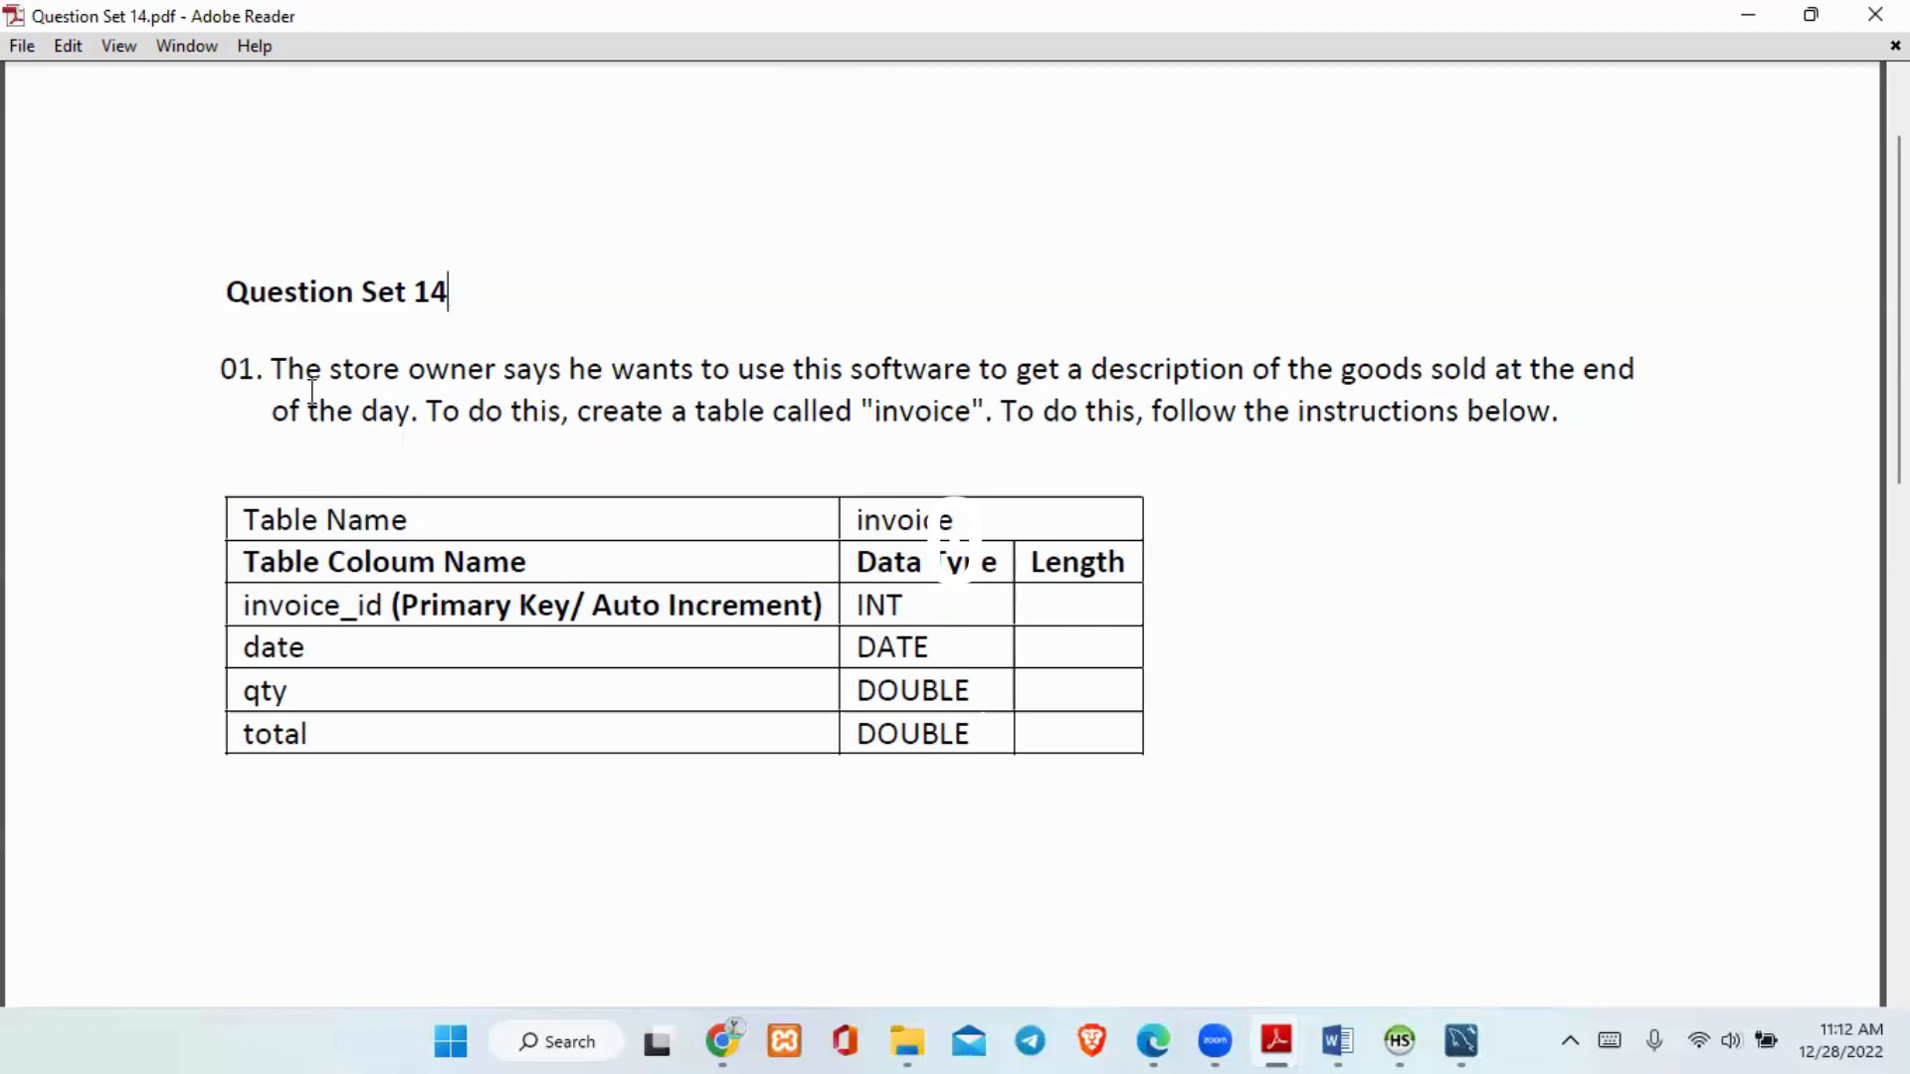
left_click(242, 517)
left_click(1468, 1037)
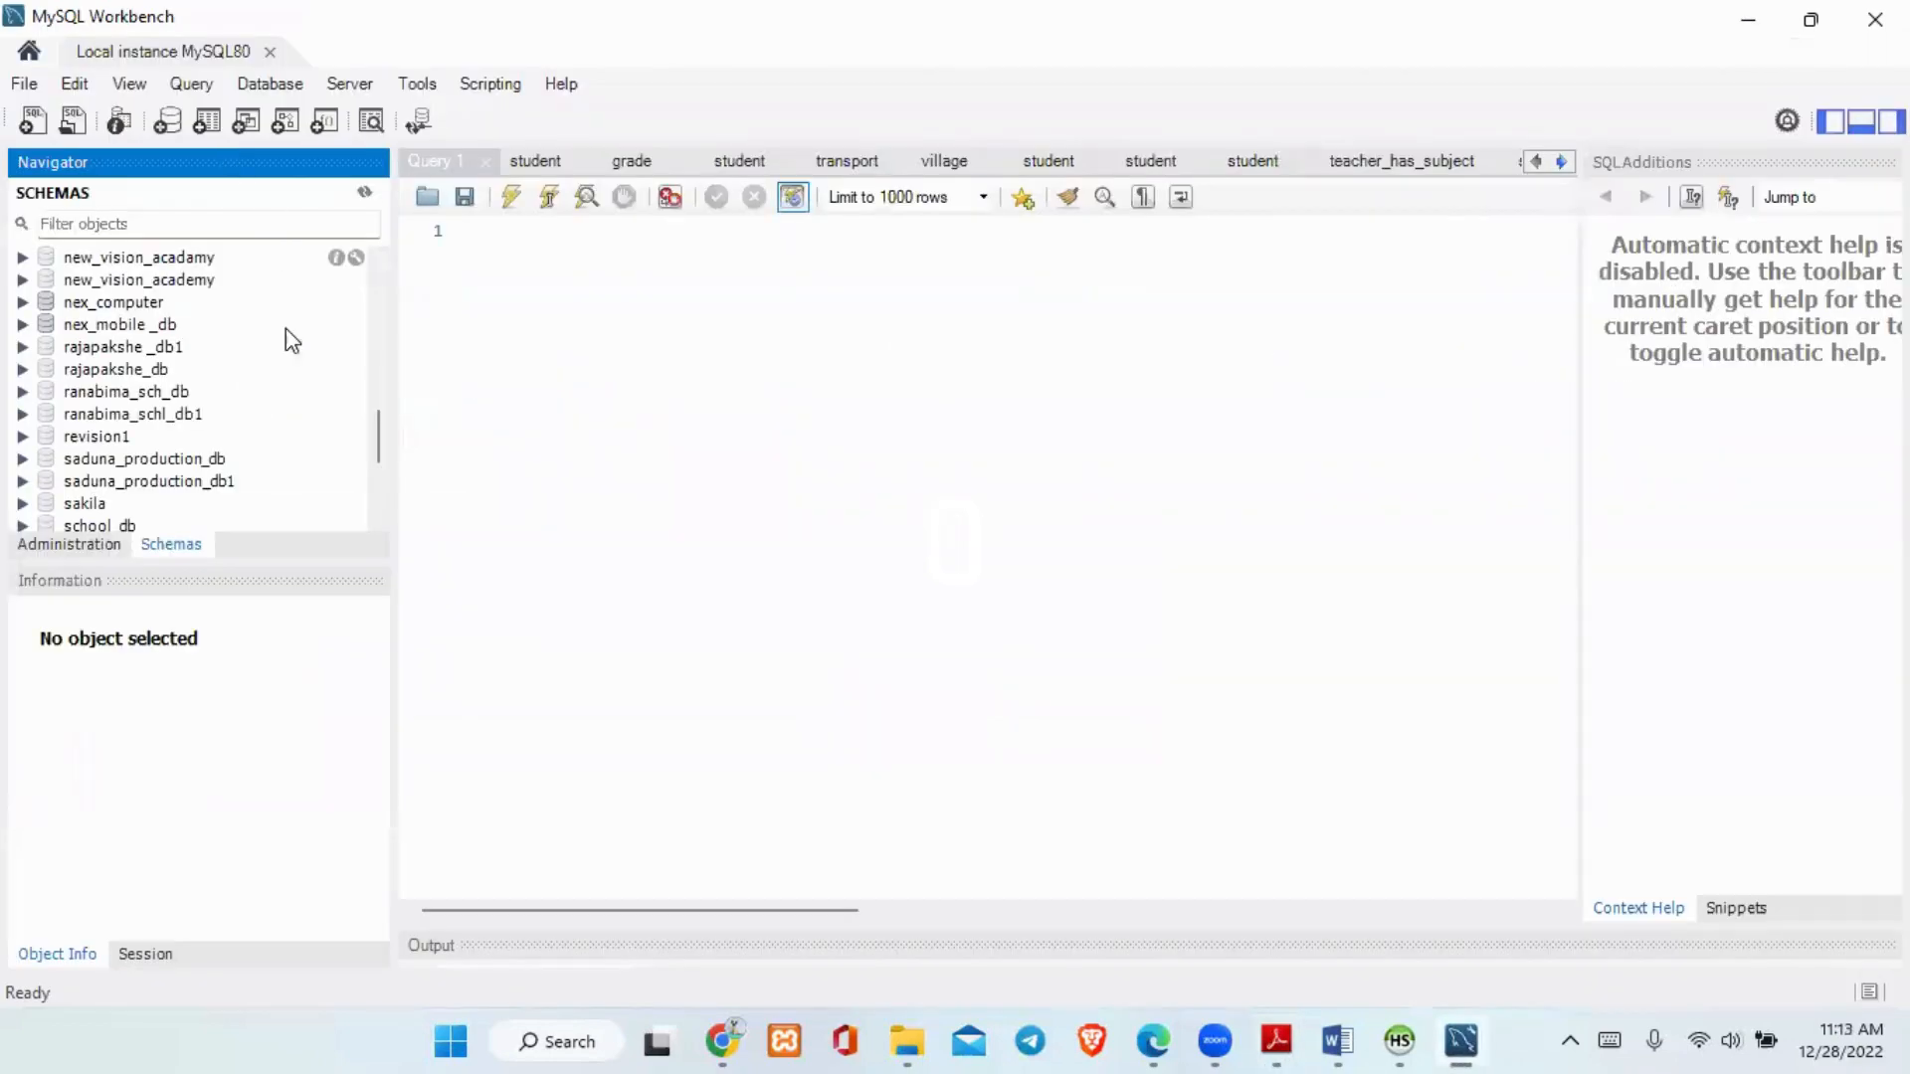
scroll(184, 403, "down", 1)
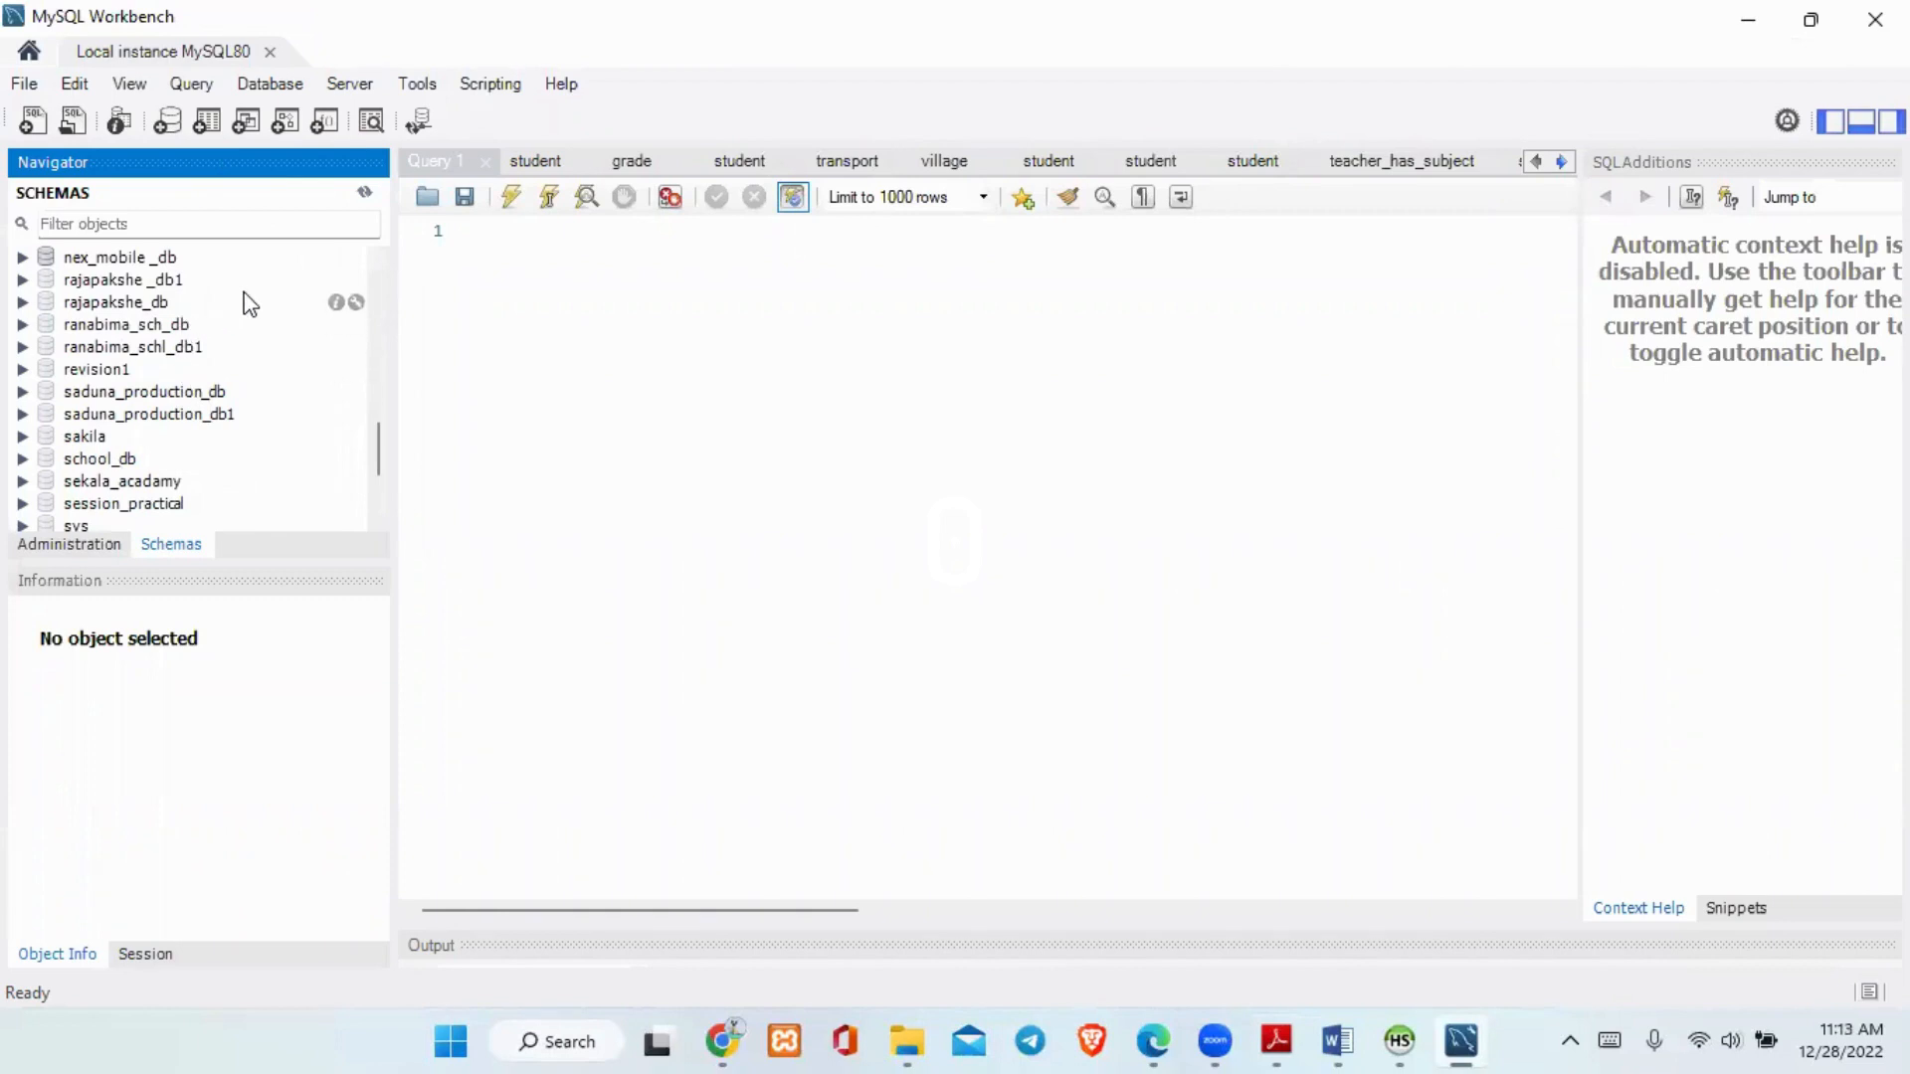
scroll(241, 313, "up", 2)
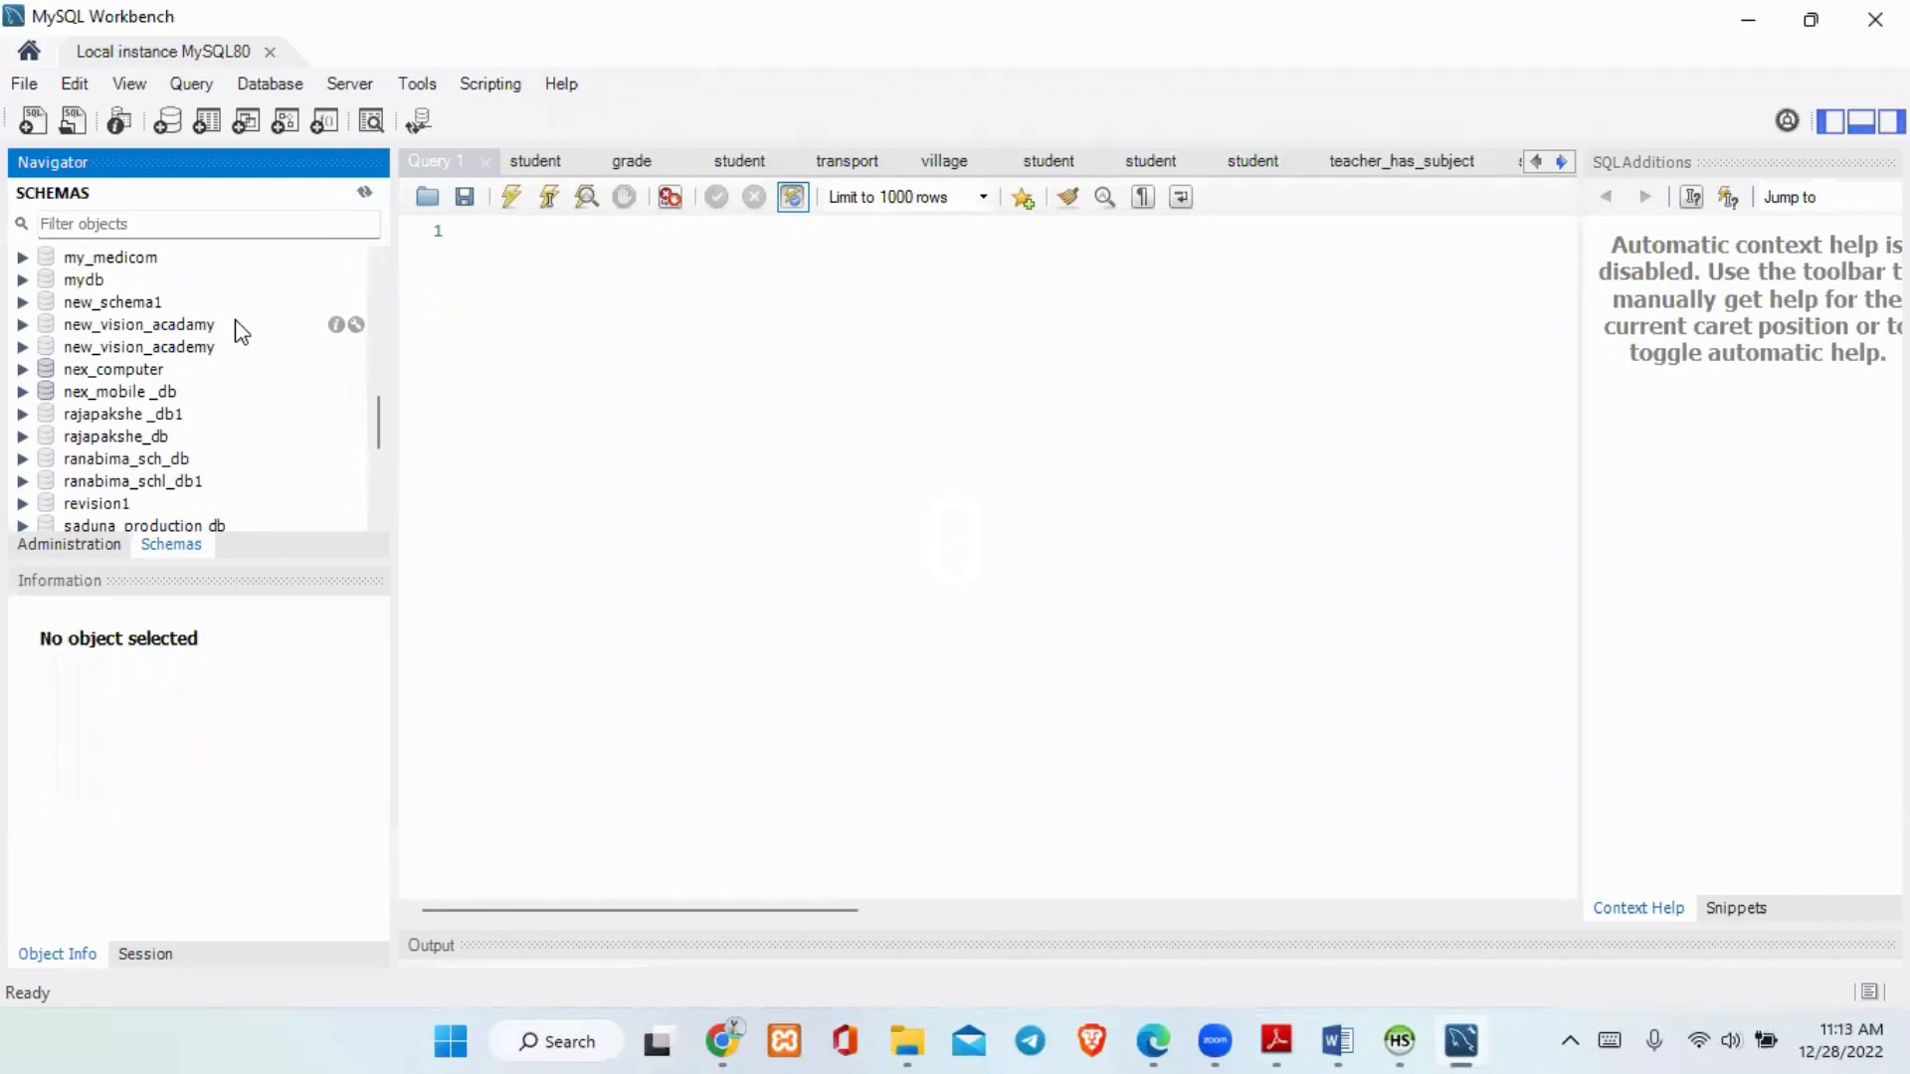
scroll(238, 326, "up", 1)
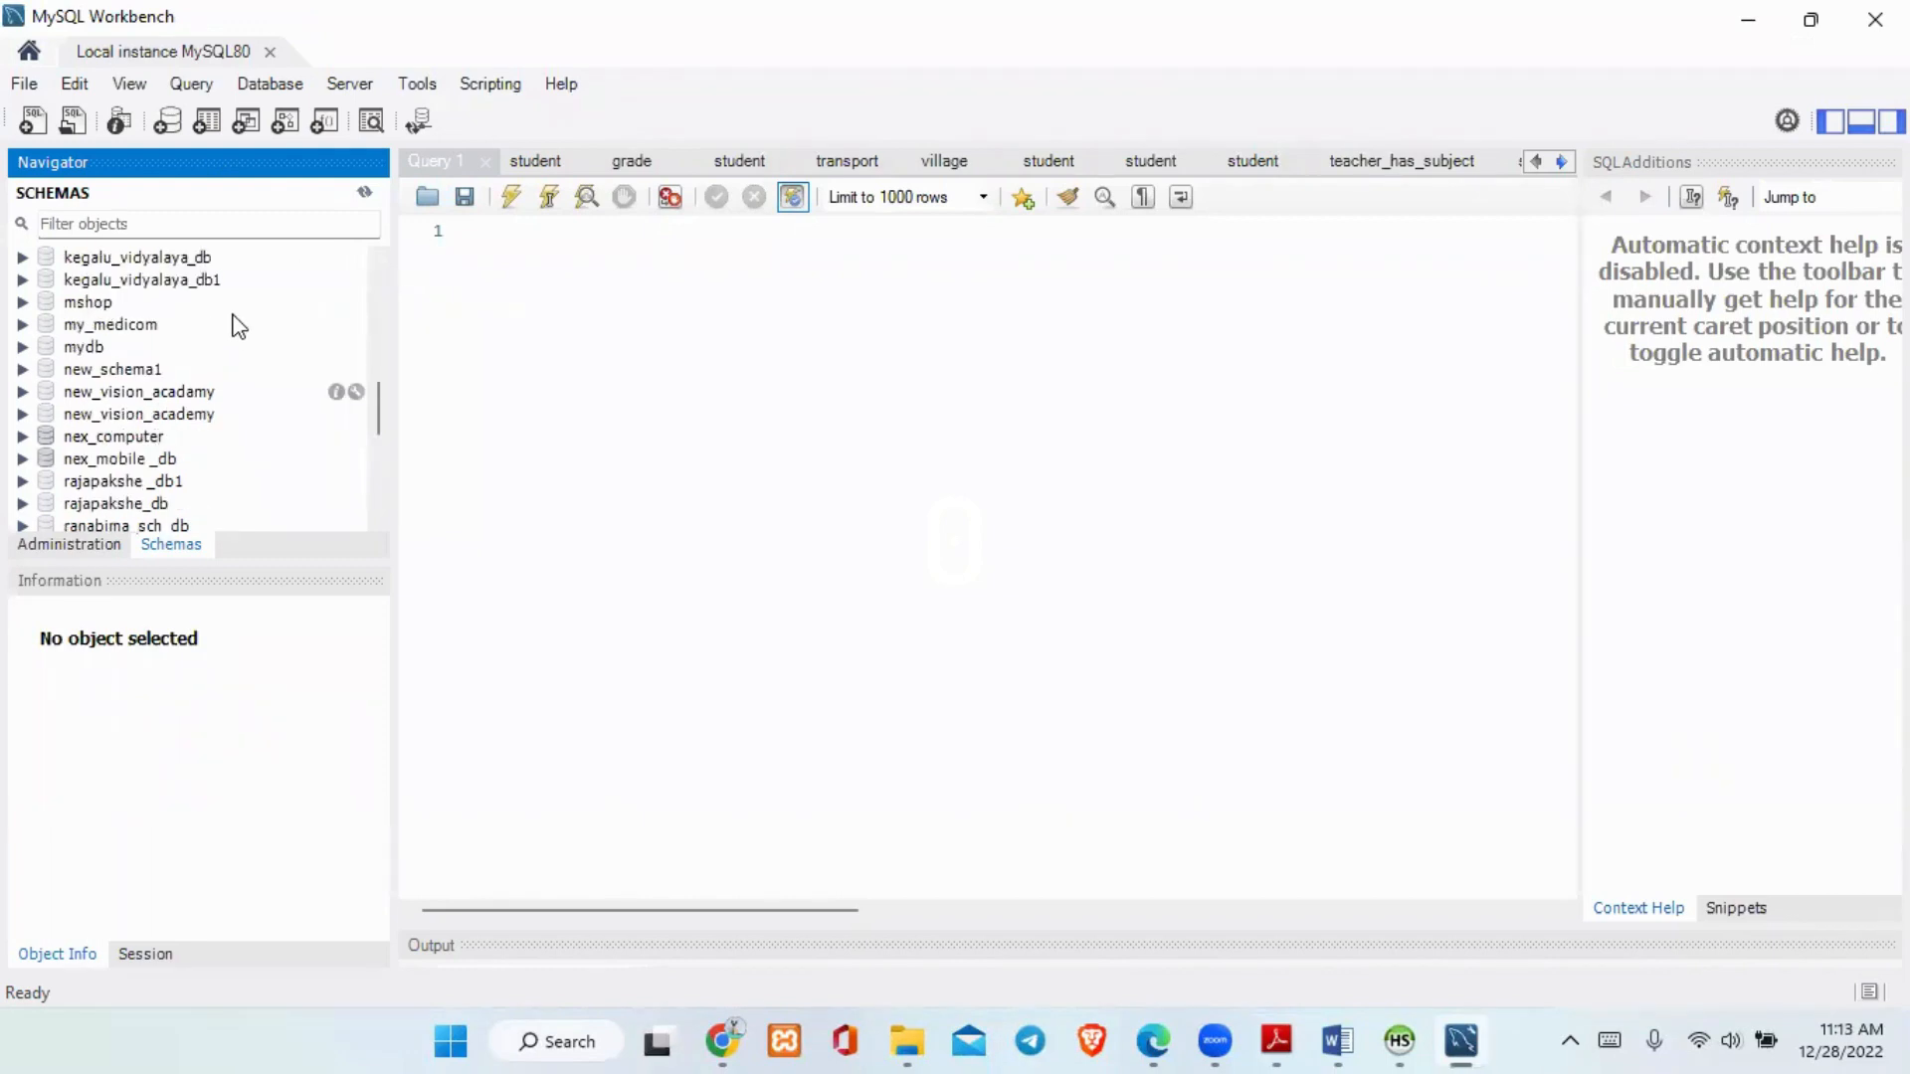
scroll(239, 326, "down", 1)
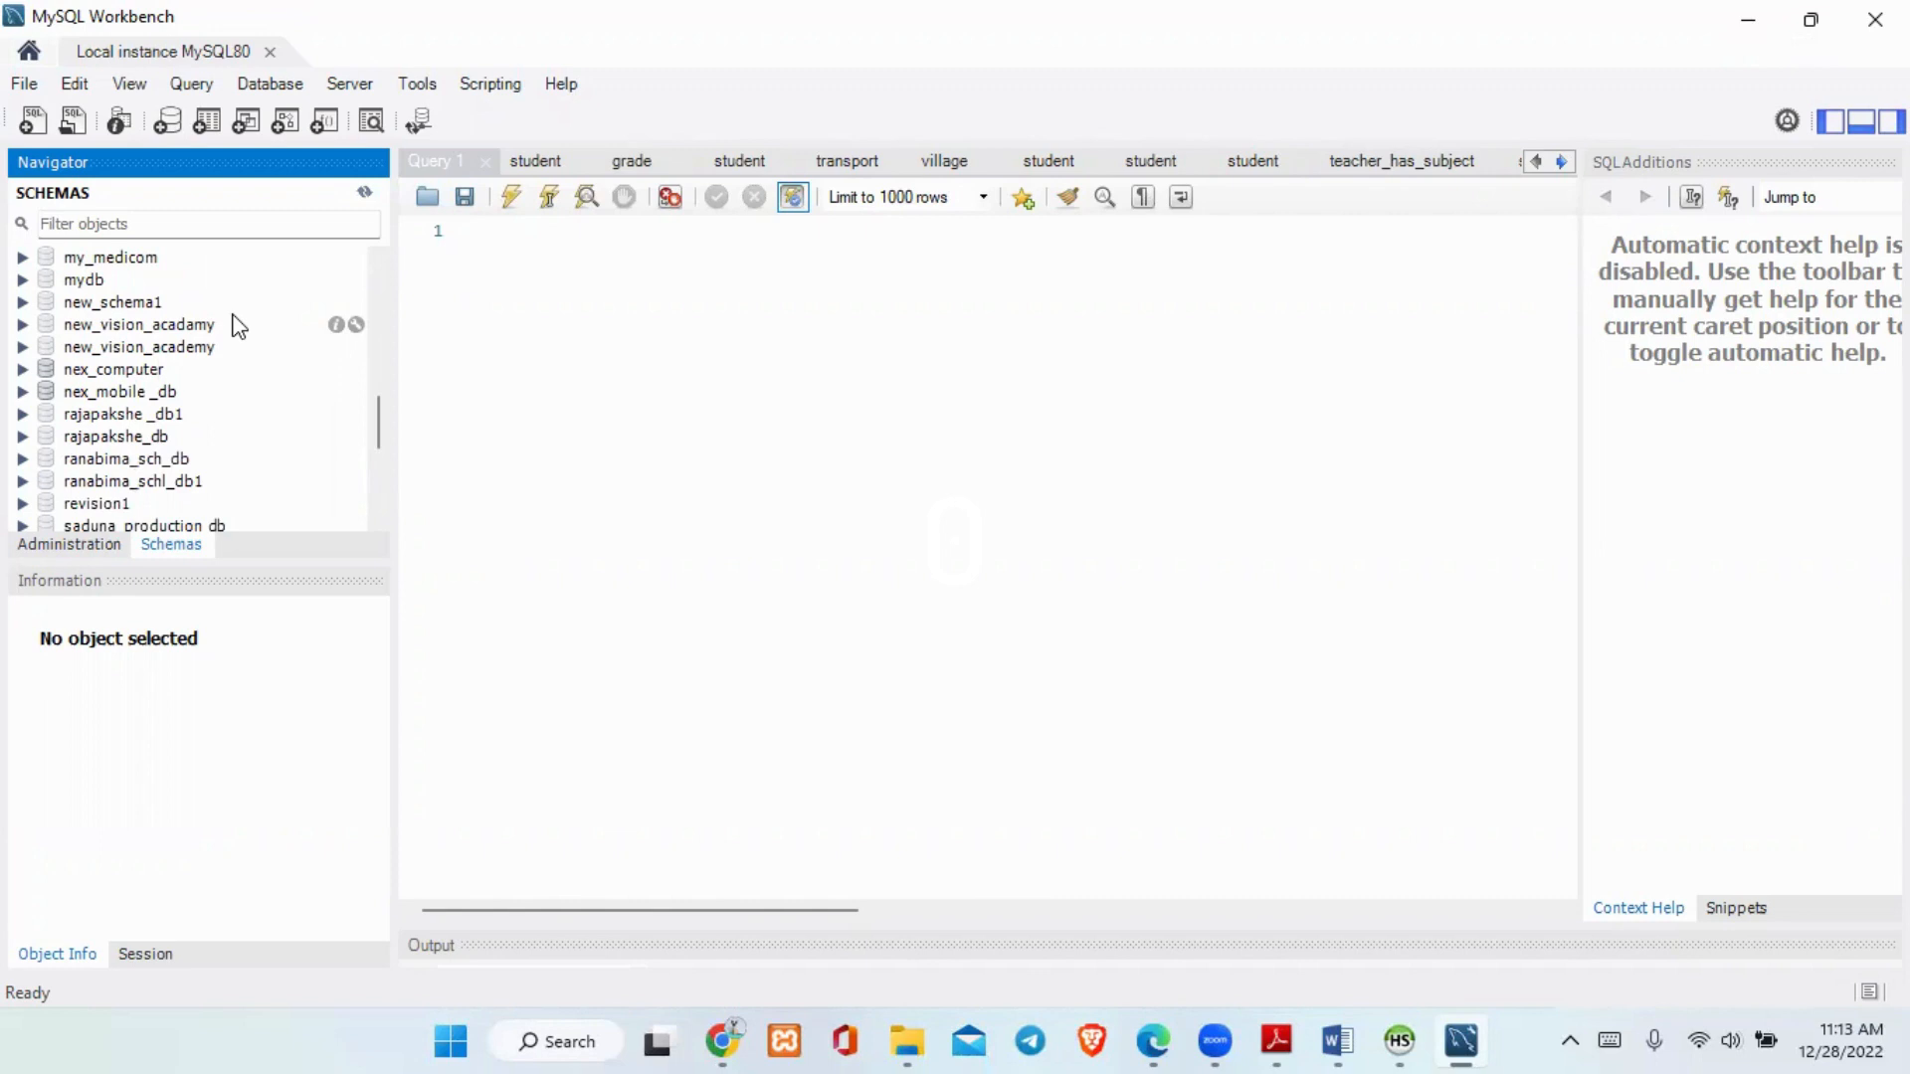
left_click(134, 394)
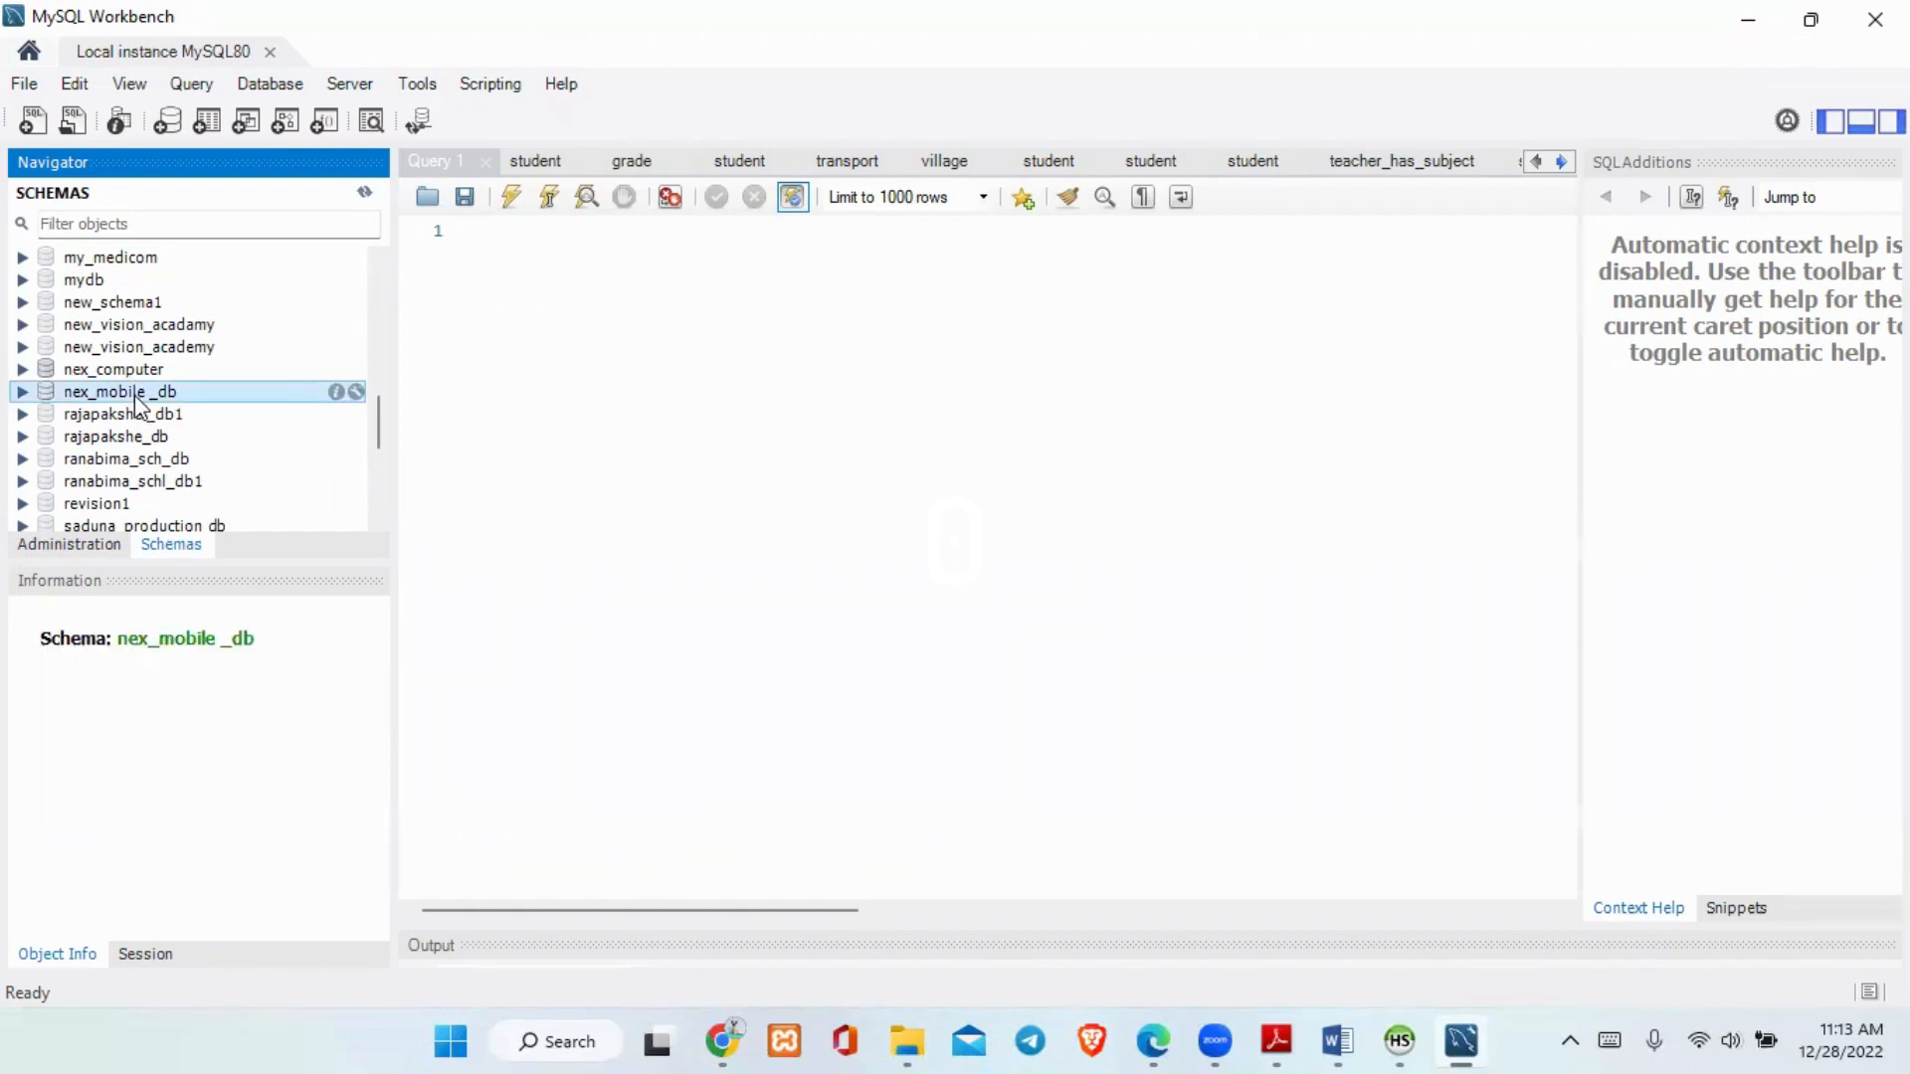
- Start Reverse Engineer for a database and connect to the server with the default connection settings
left_click(289, 87)
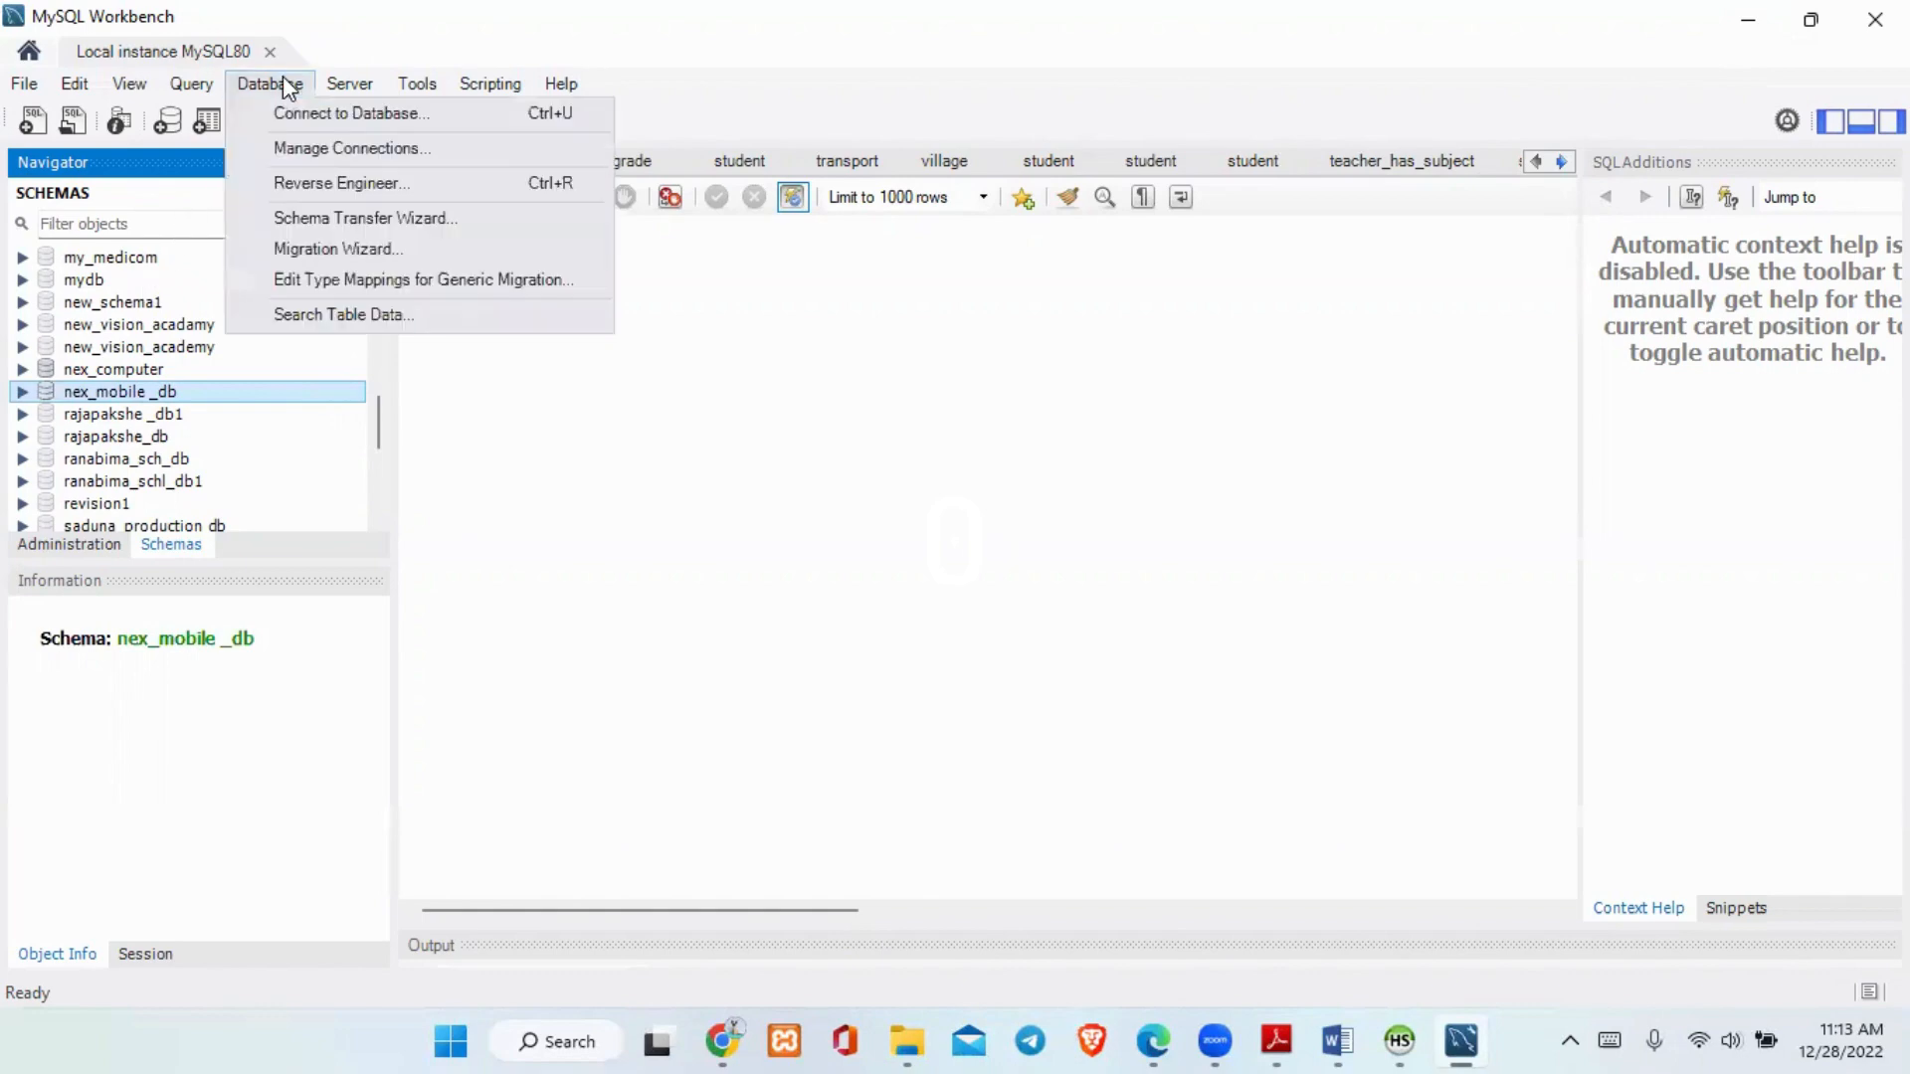
left_click(308, 185)
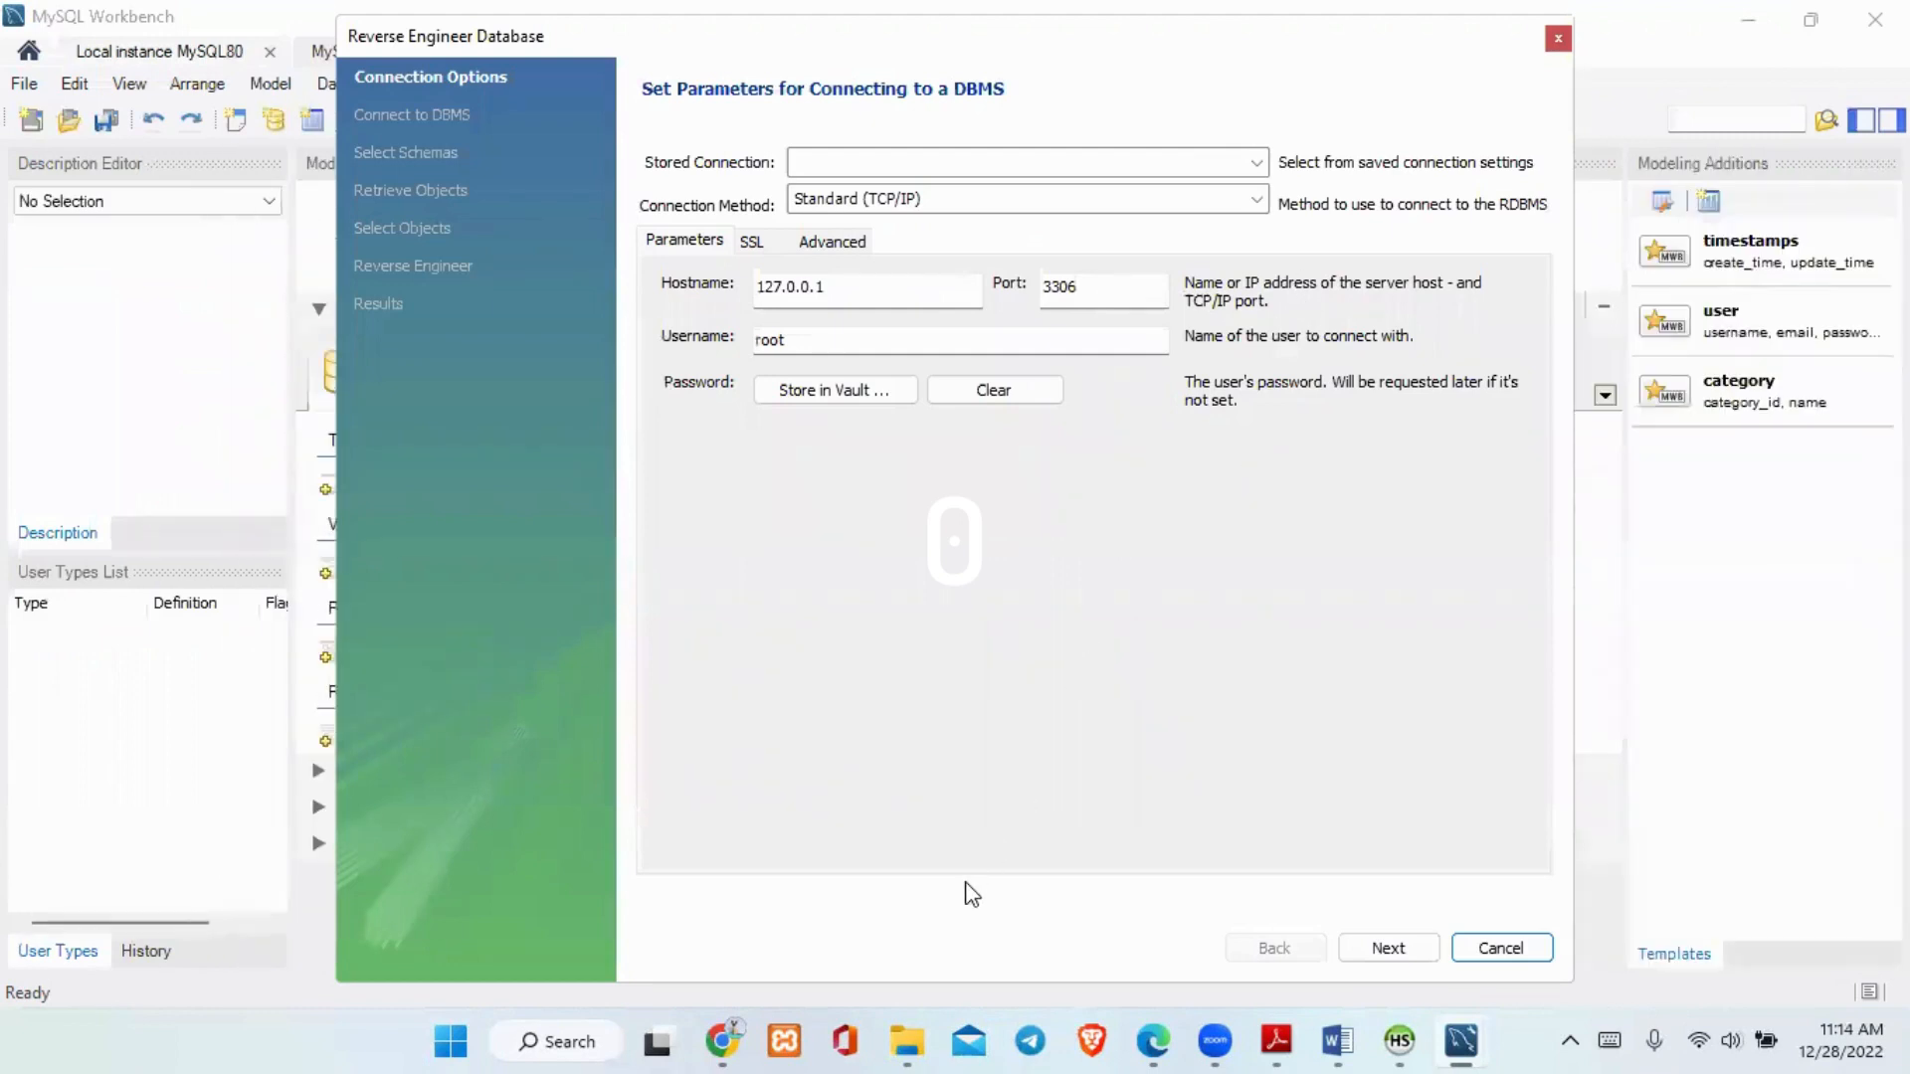
left_click(1385, 948)
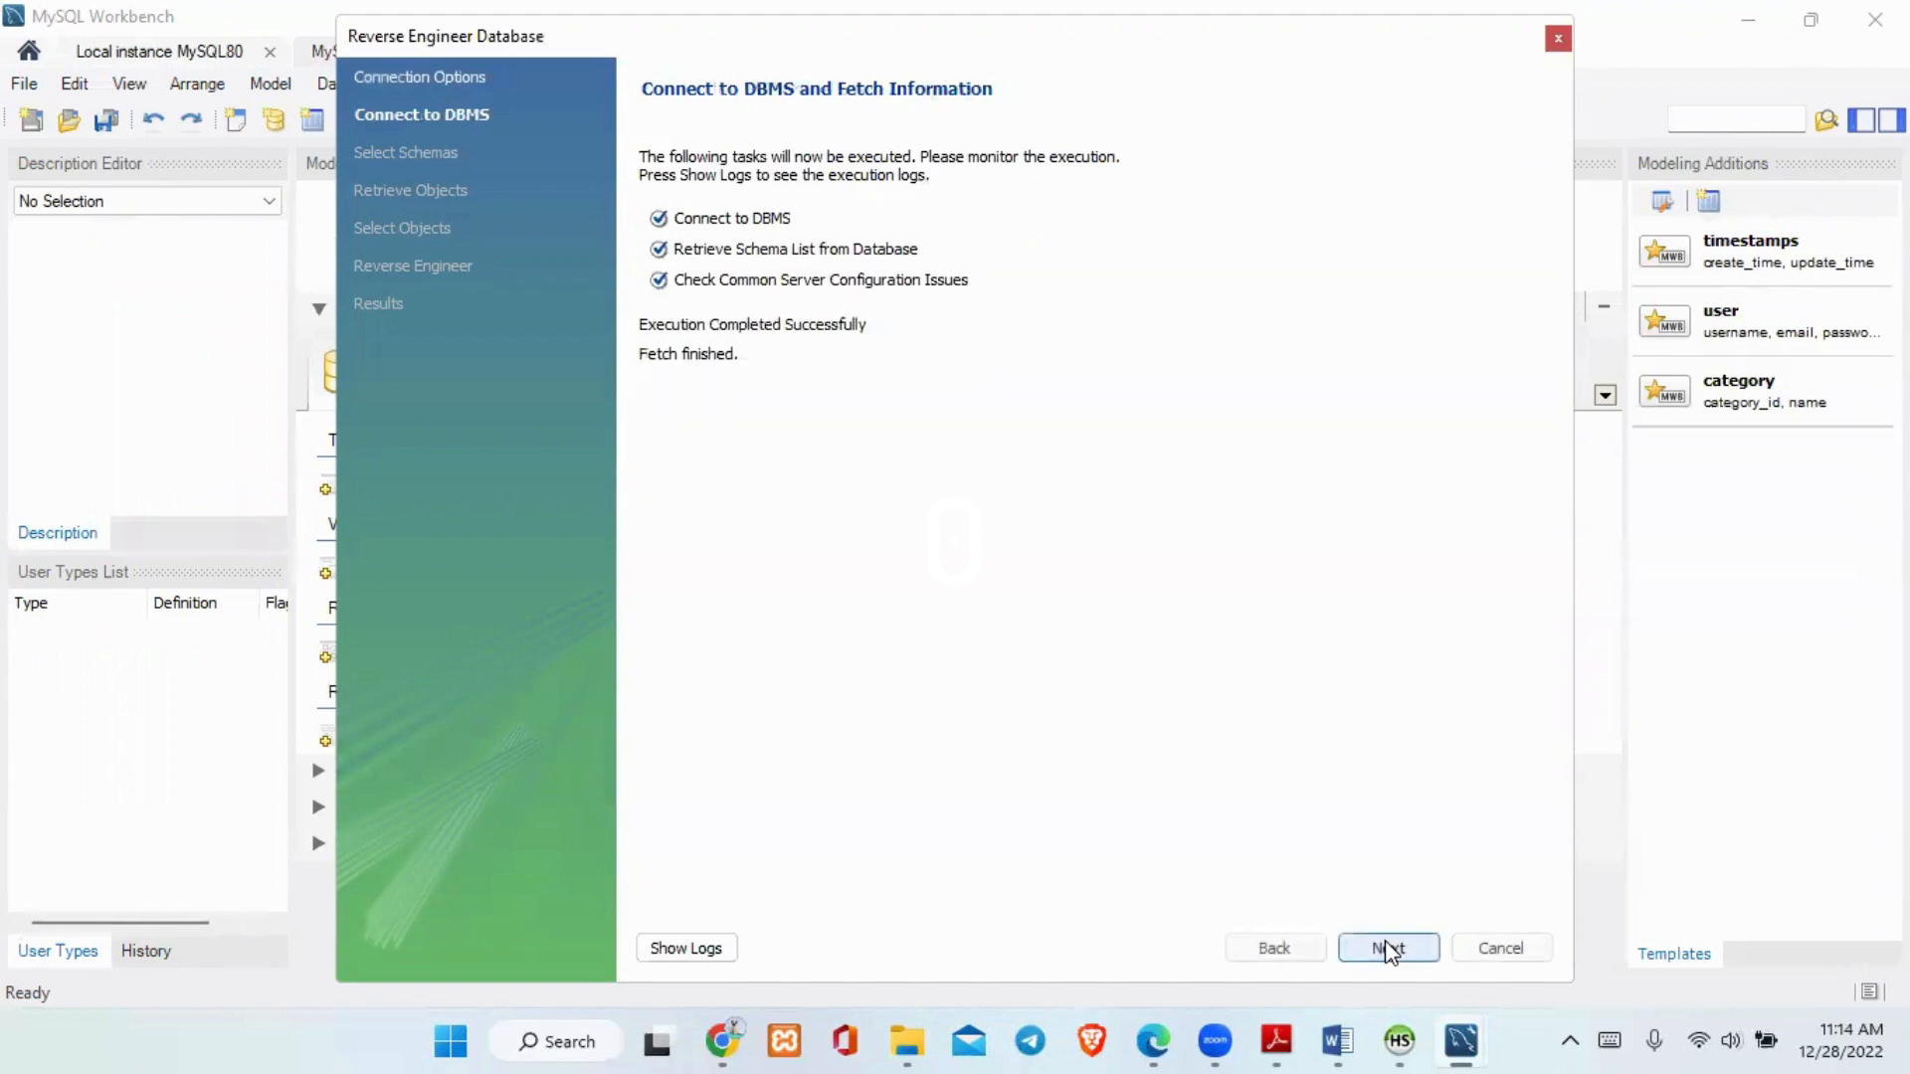
left_click(1387, 947)
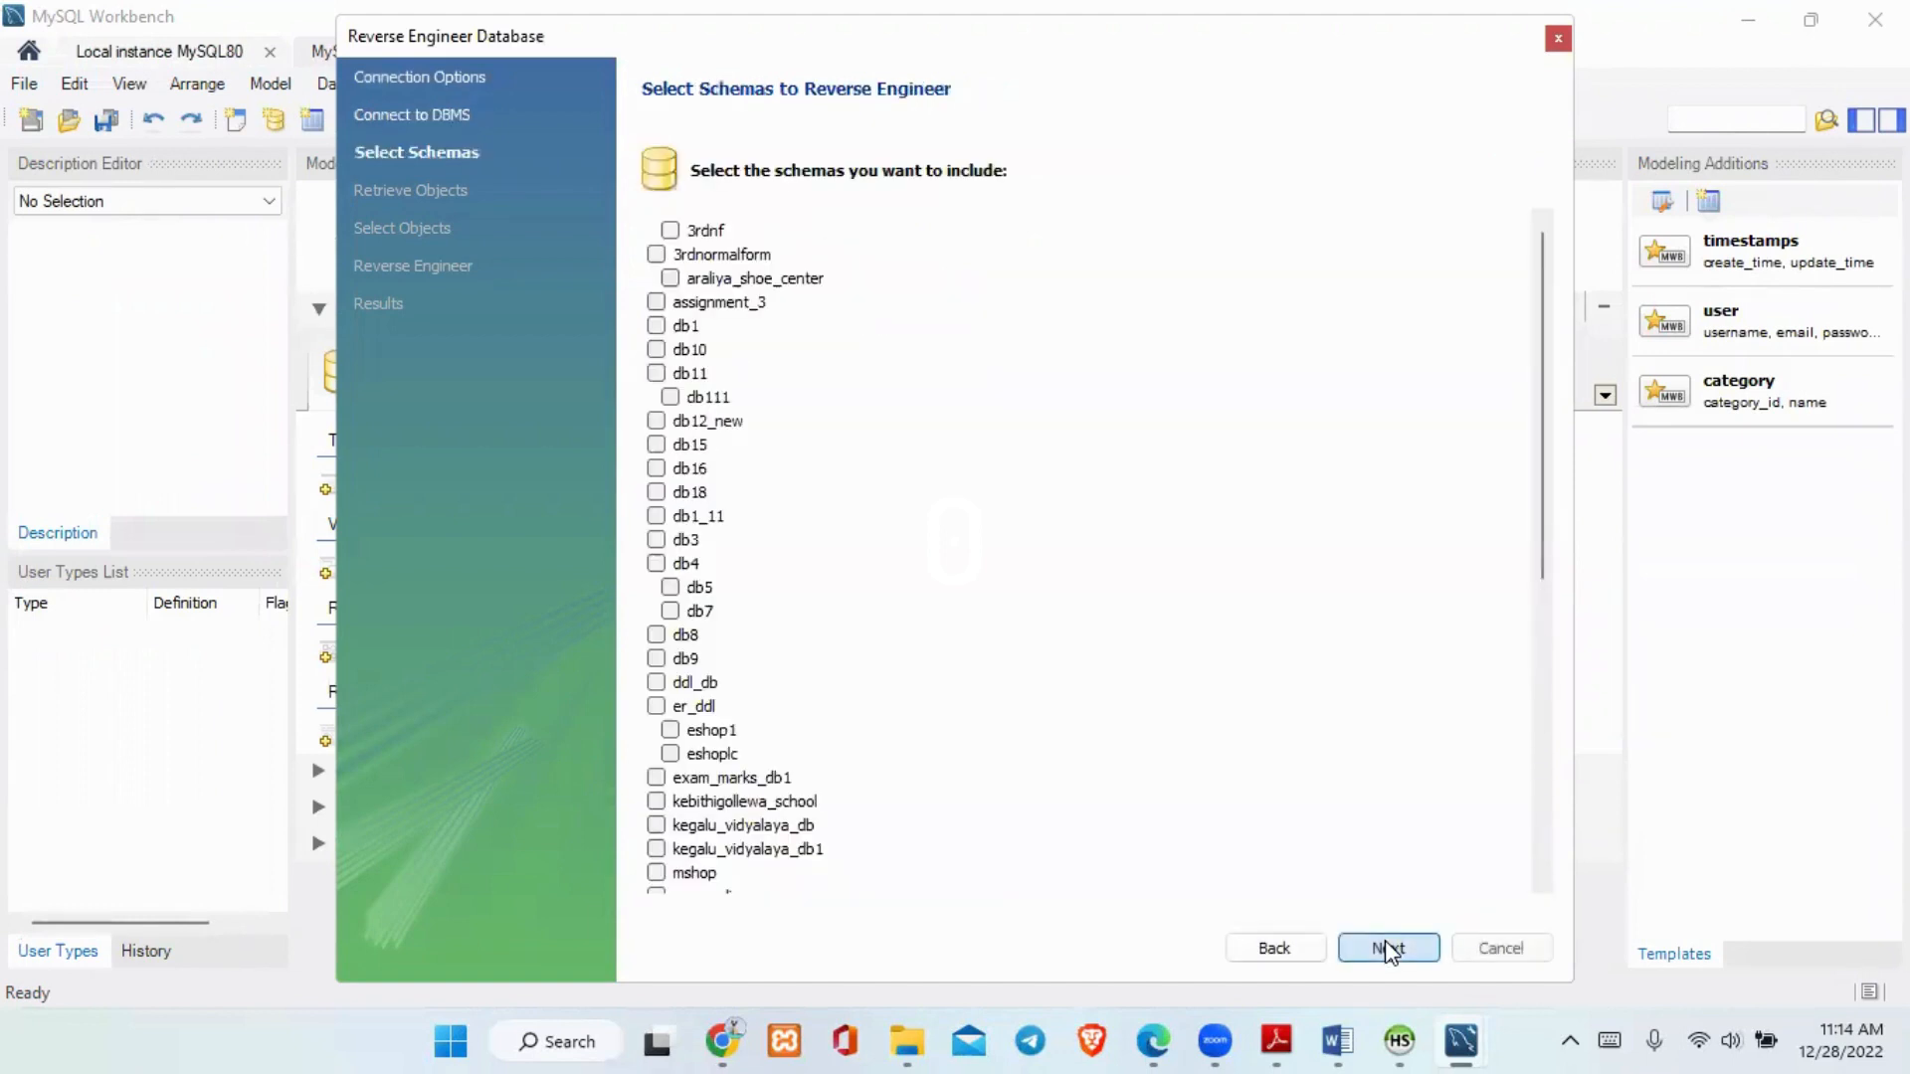
- Include nex_mobile _db instead of mydb, and complete the reverse engineering with its tables placed on a diagram
scroll(1099, 512, "down", 8)
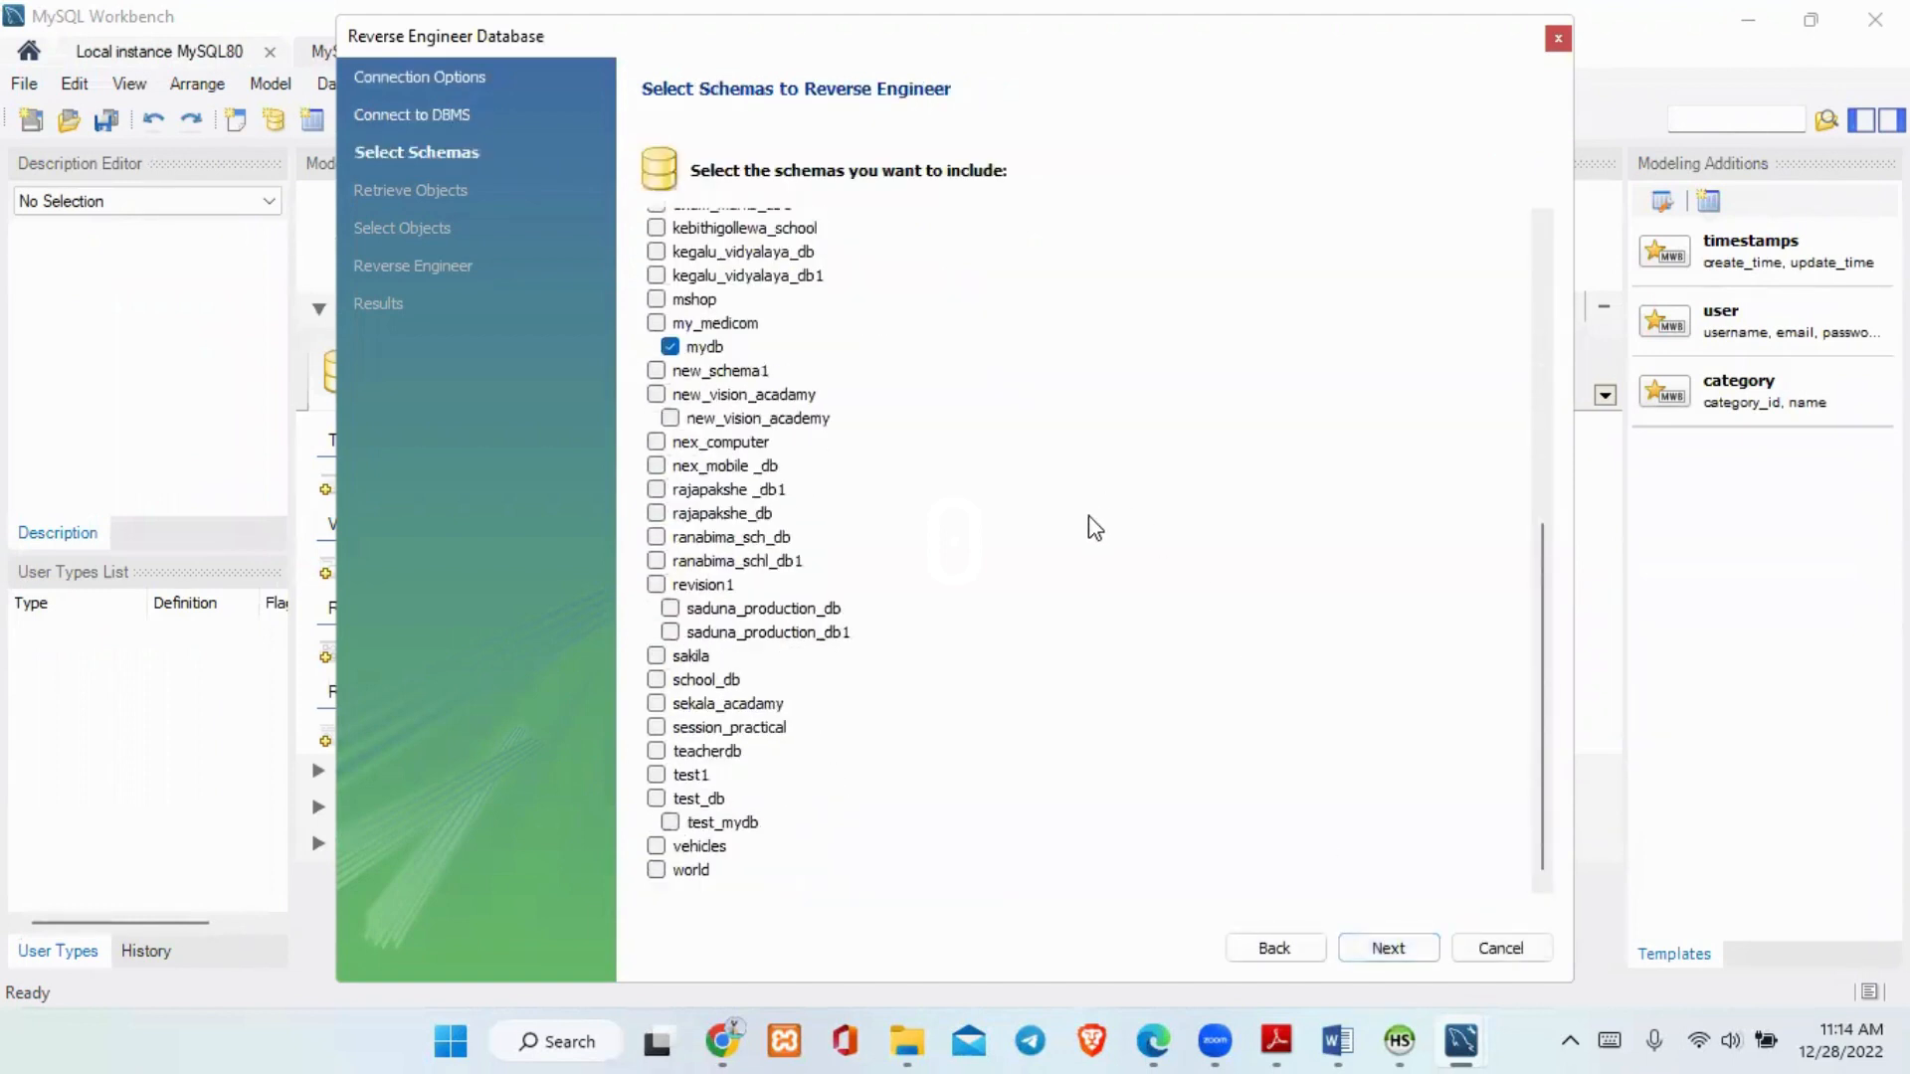
left_click(668, 346)
left_click(657, 466)
left_click(1398, 947)
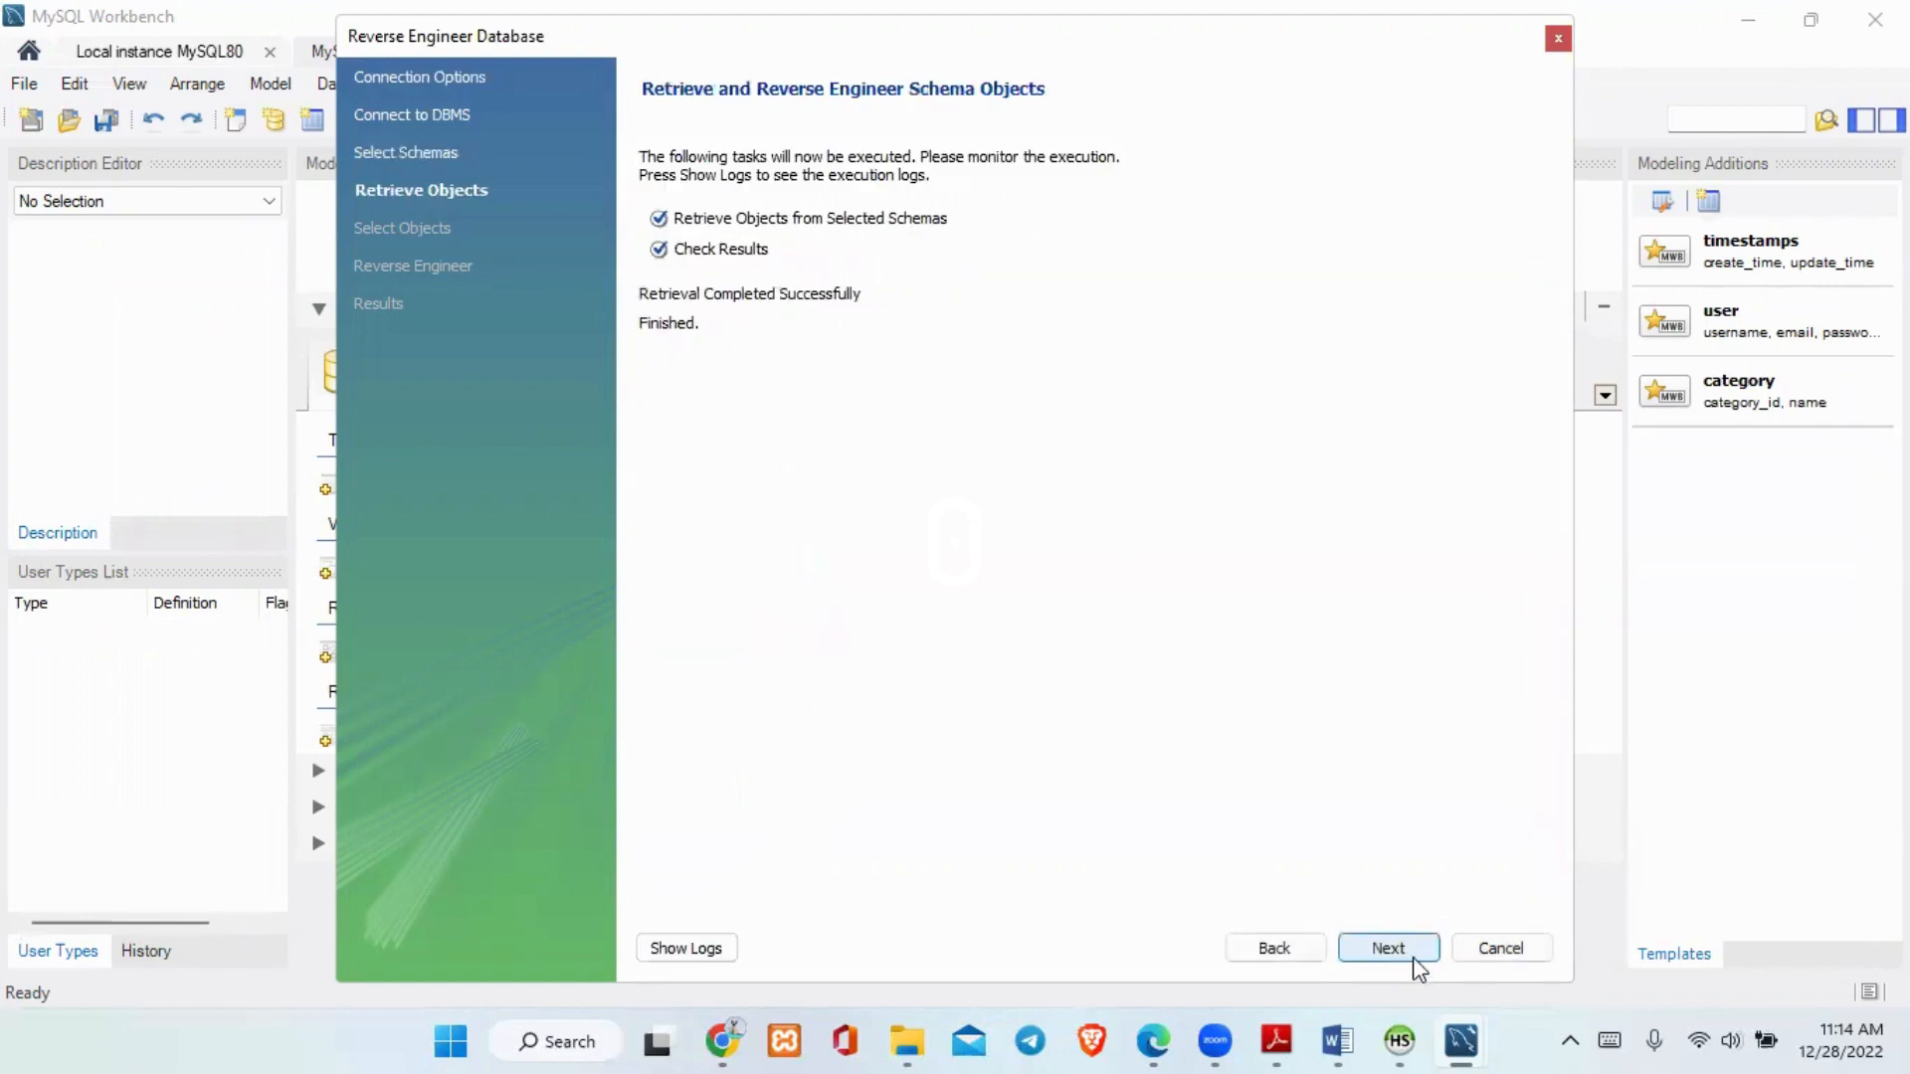
left_click(1415, 956)
left_click(1417, 950)
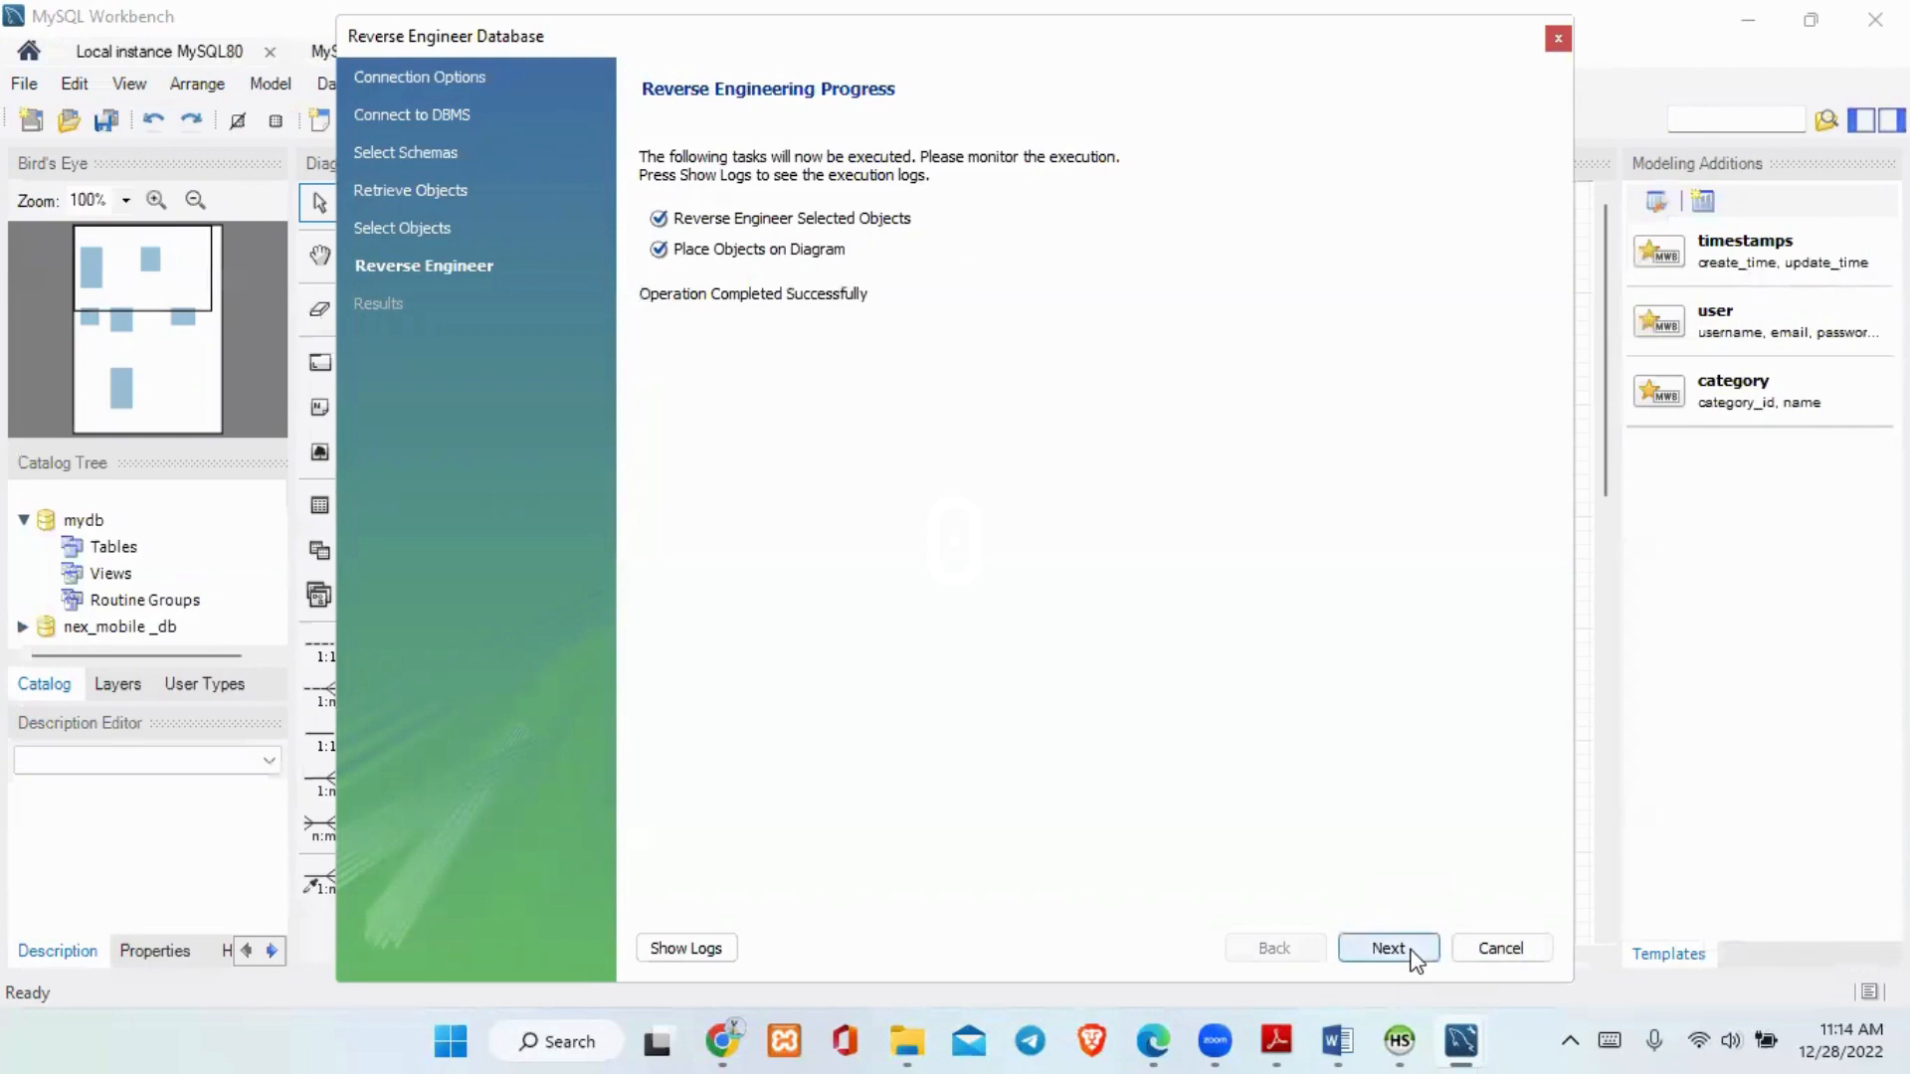
left_click(1411, 951)
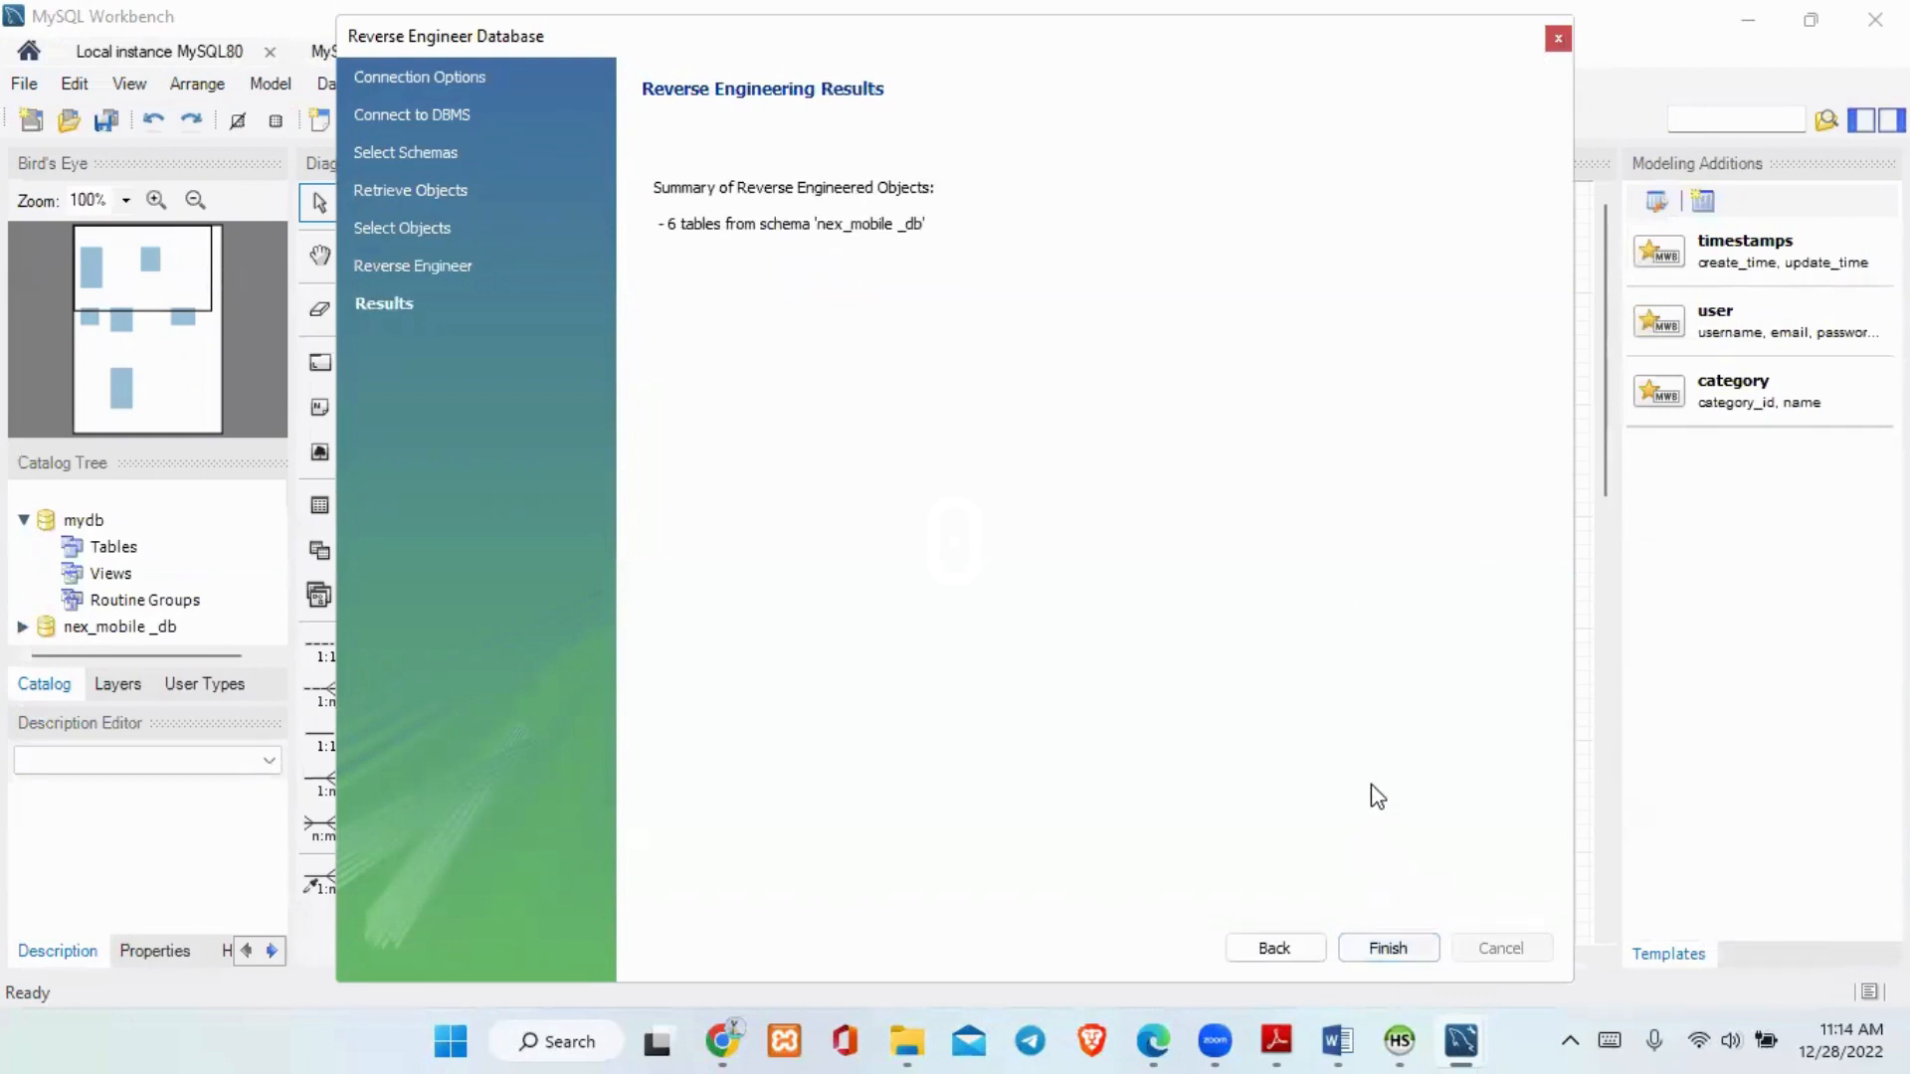
left_click(1379, 950)
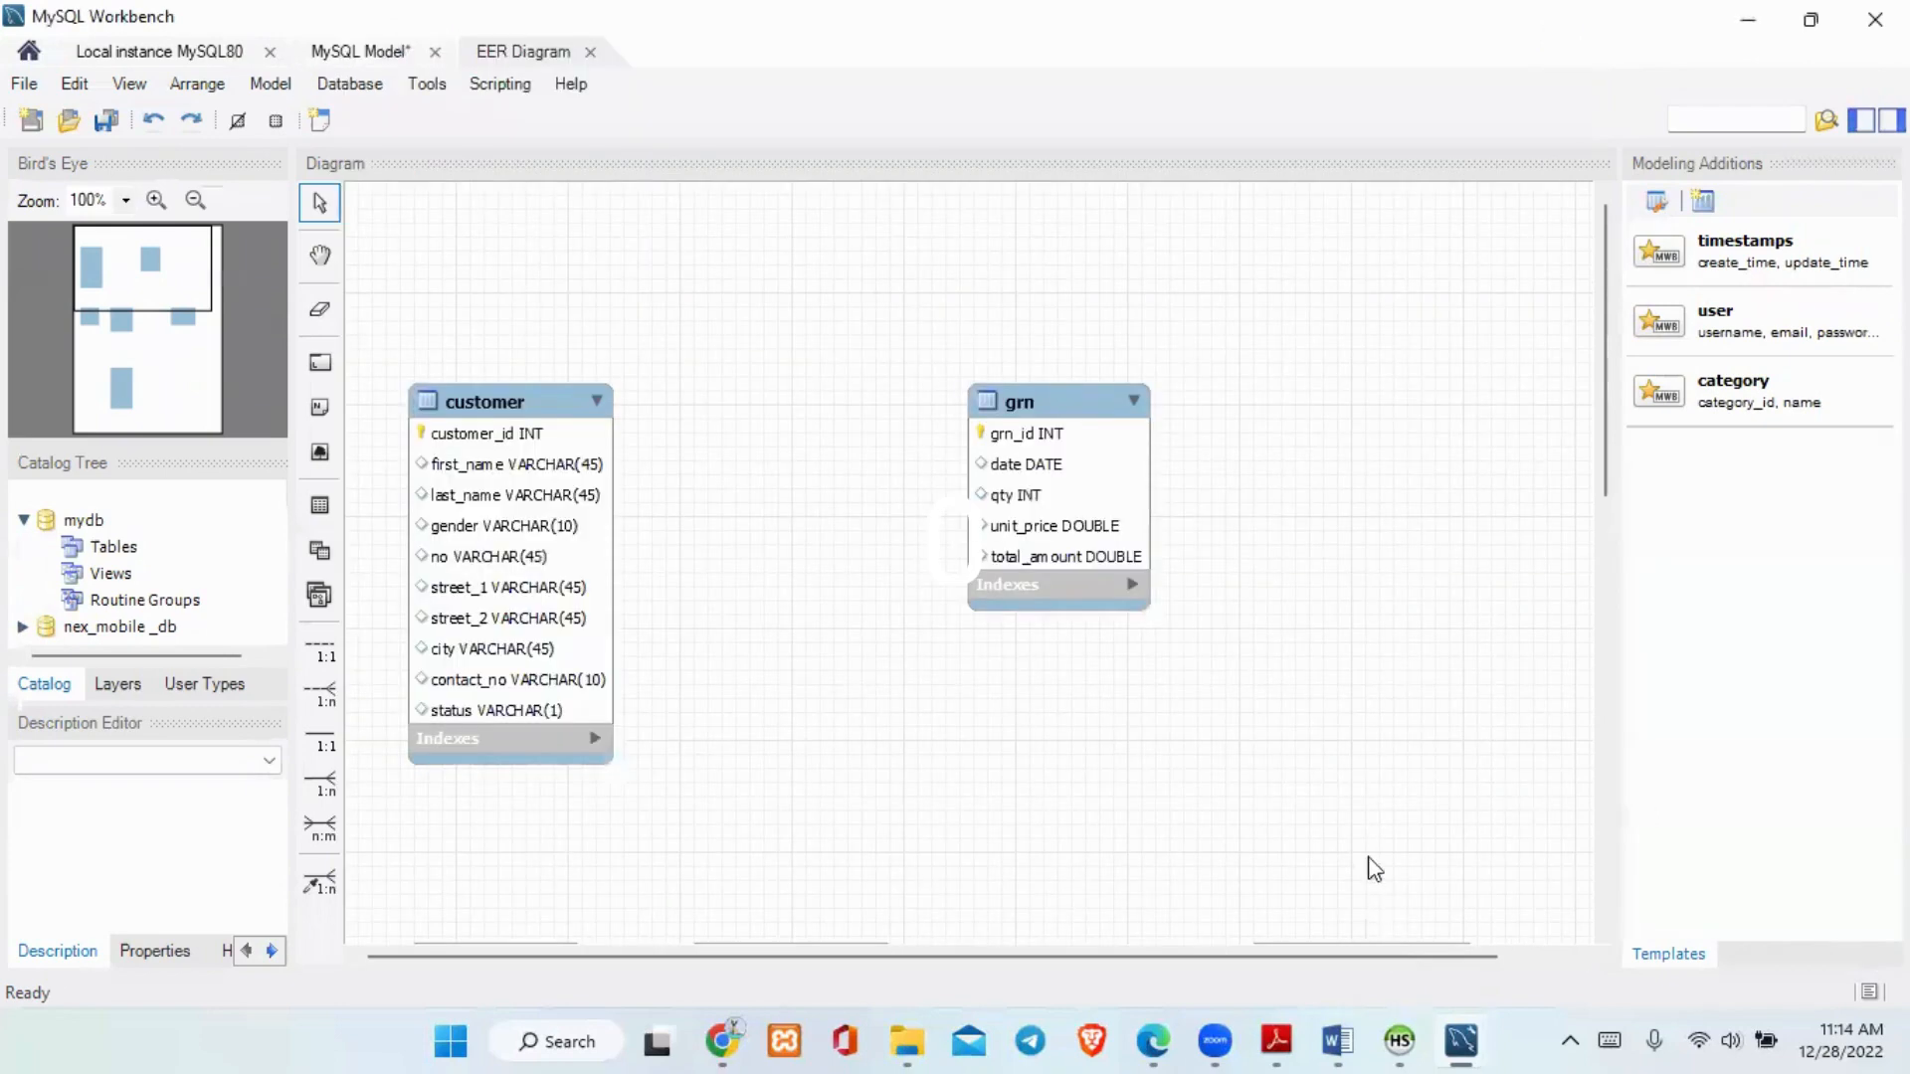
- Move the supplier table up beside the user table in the EER diagram
scroll(1377, 514, "down", 3)
scroll(1372, 503, "up", 2)
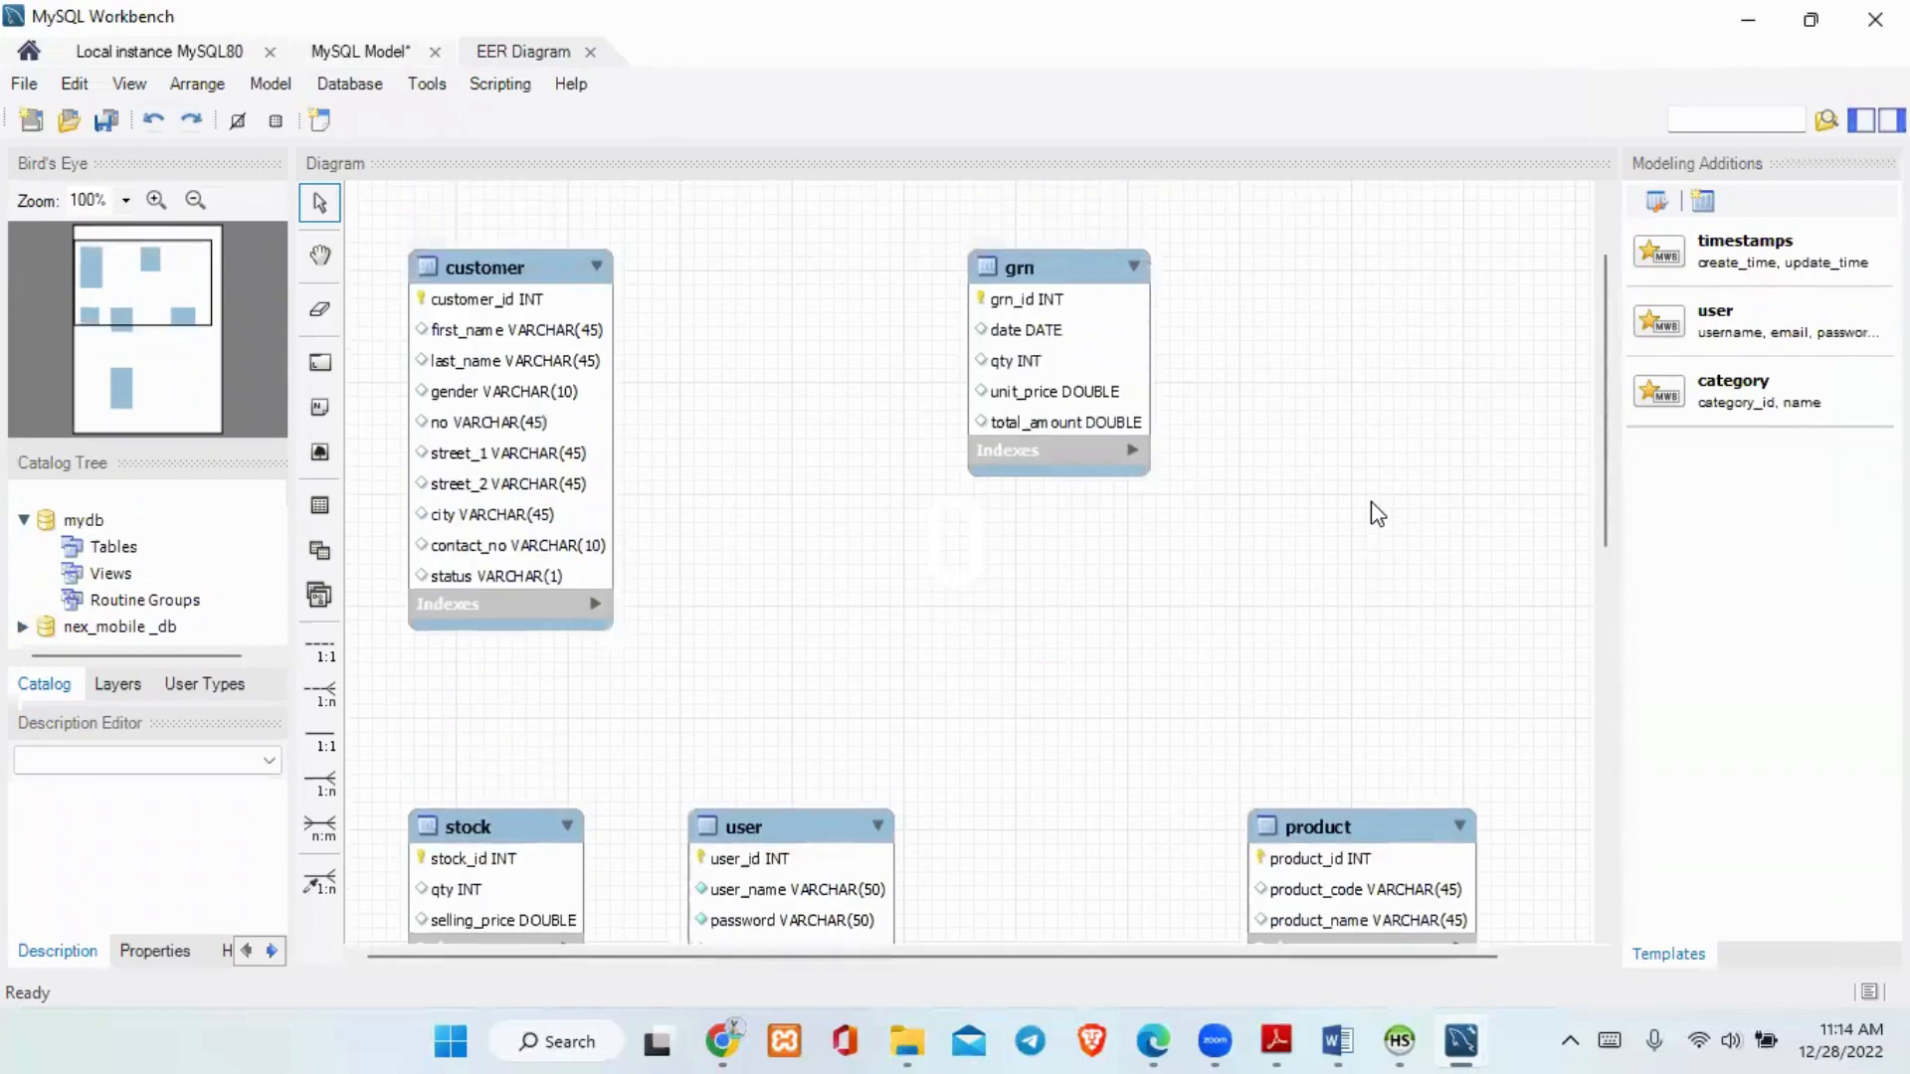
scroll(1371, 498, "down", 7)
scroll(1349, 490, "down", 1)
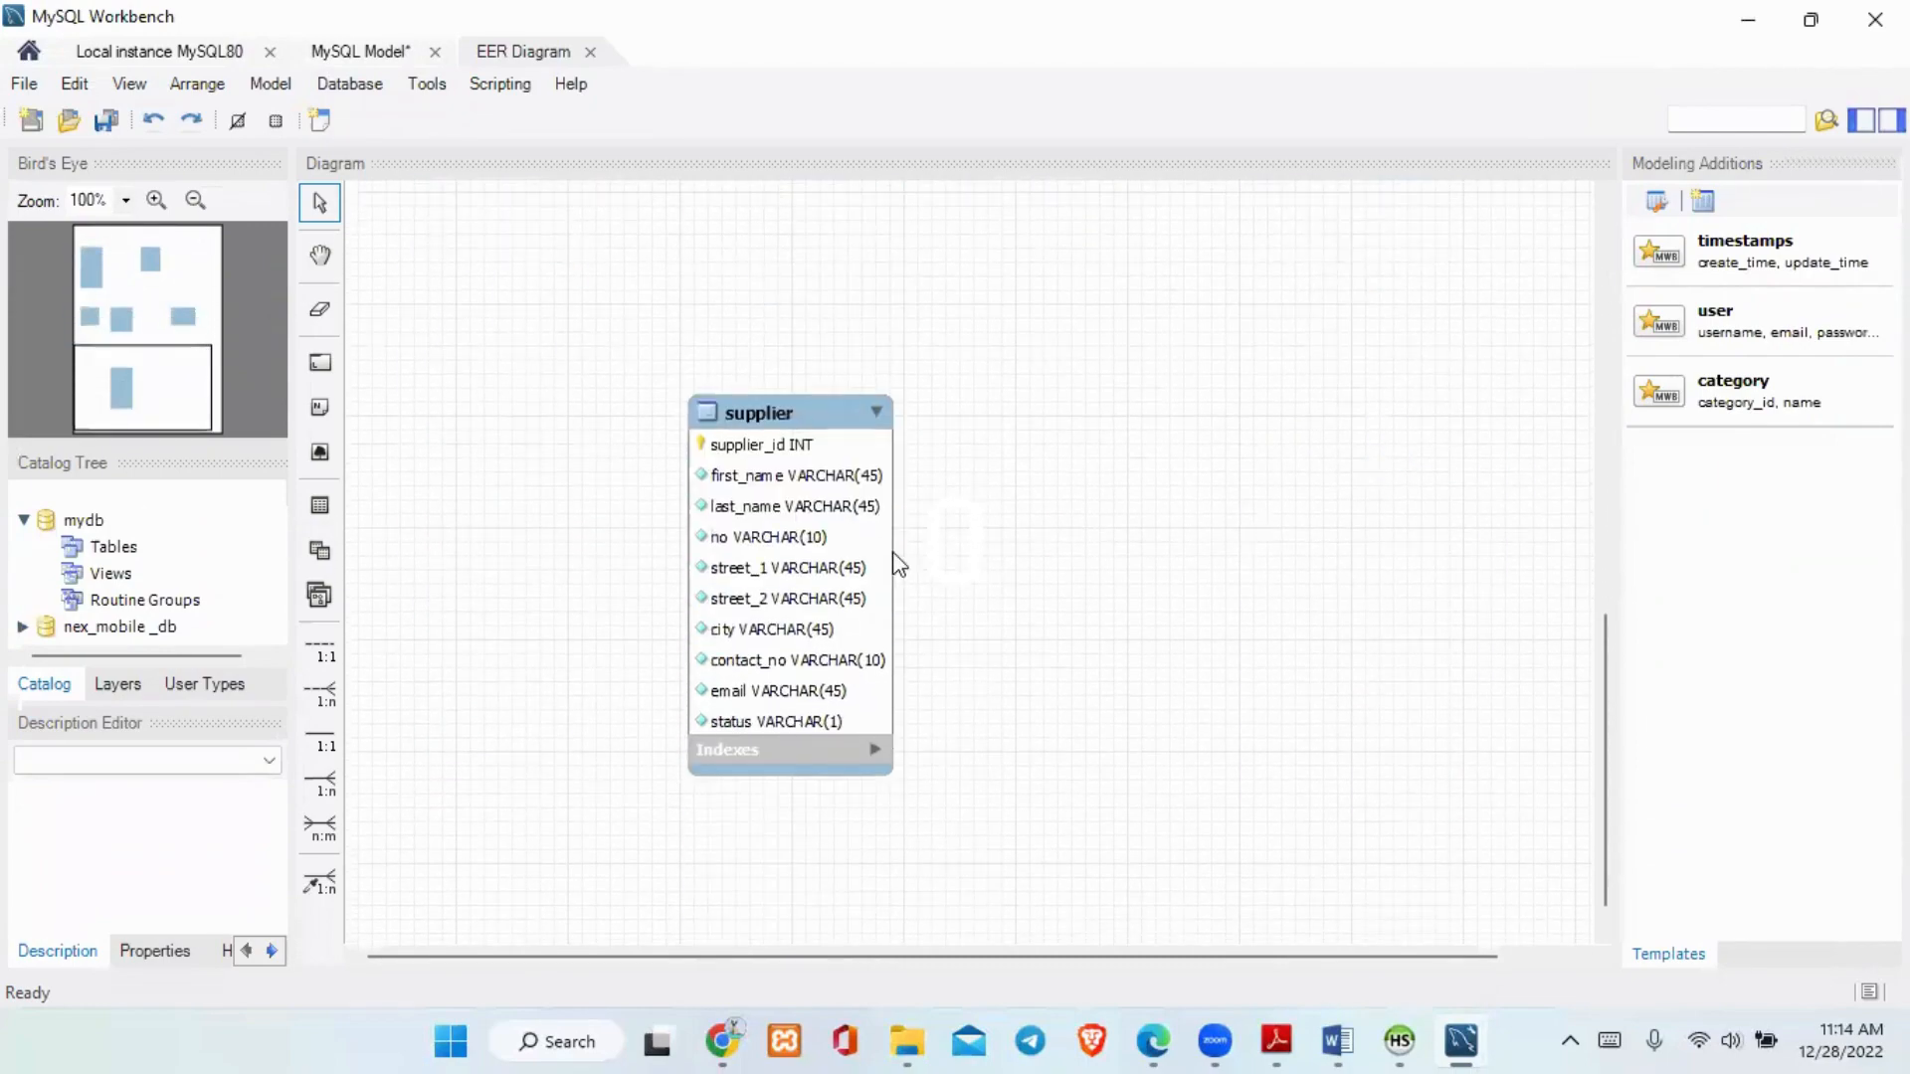
left_click(344, 512)
left_click_drag(753, 485, 959, 134)
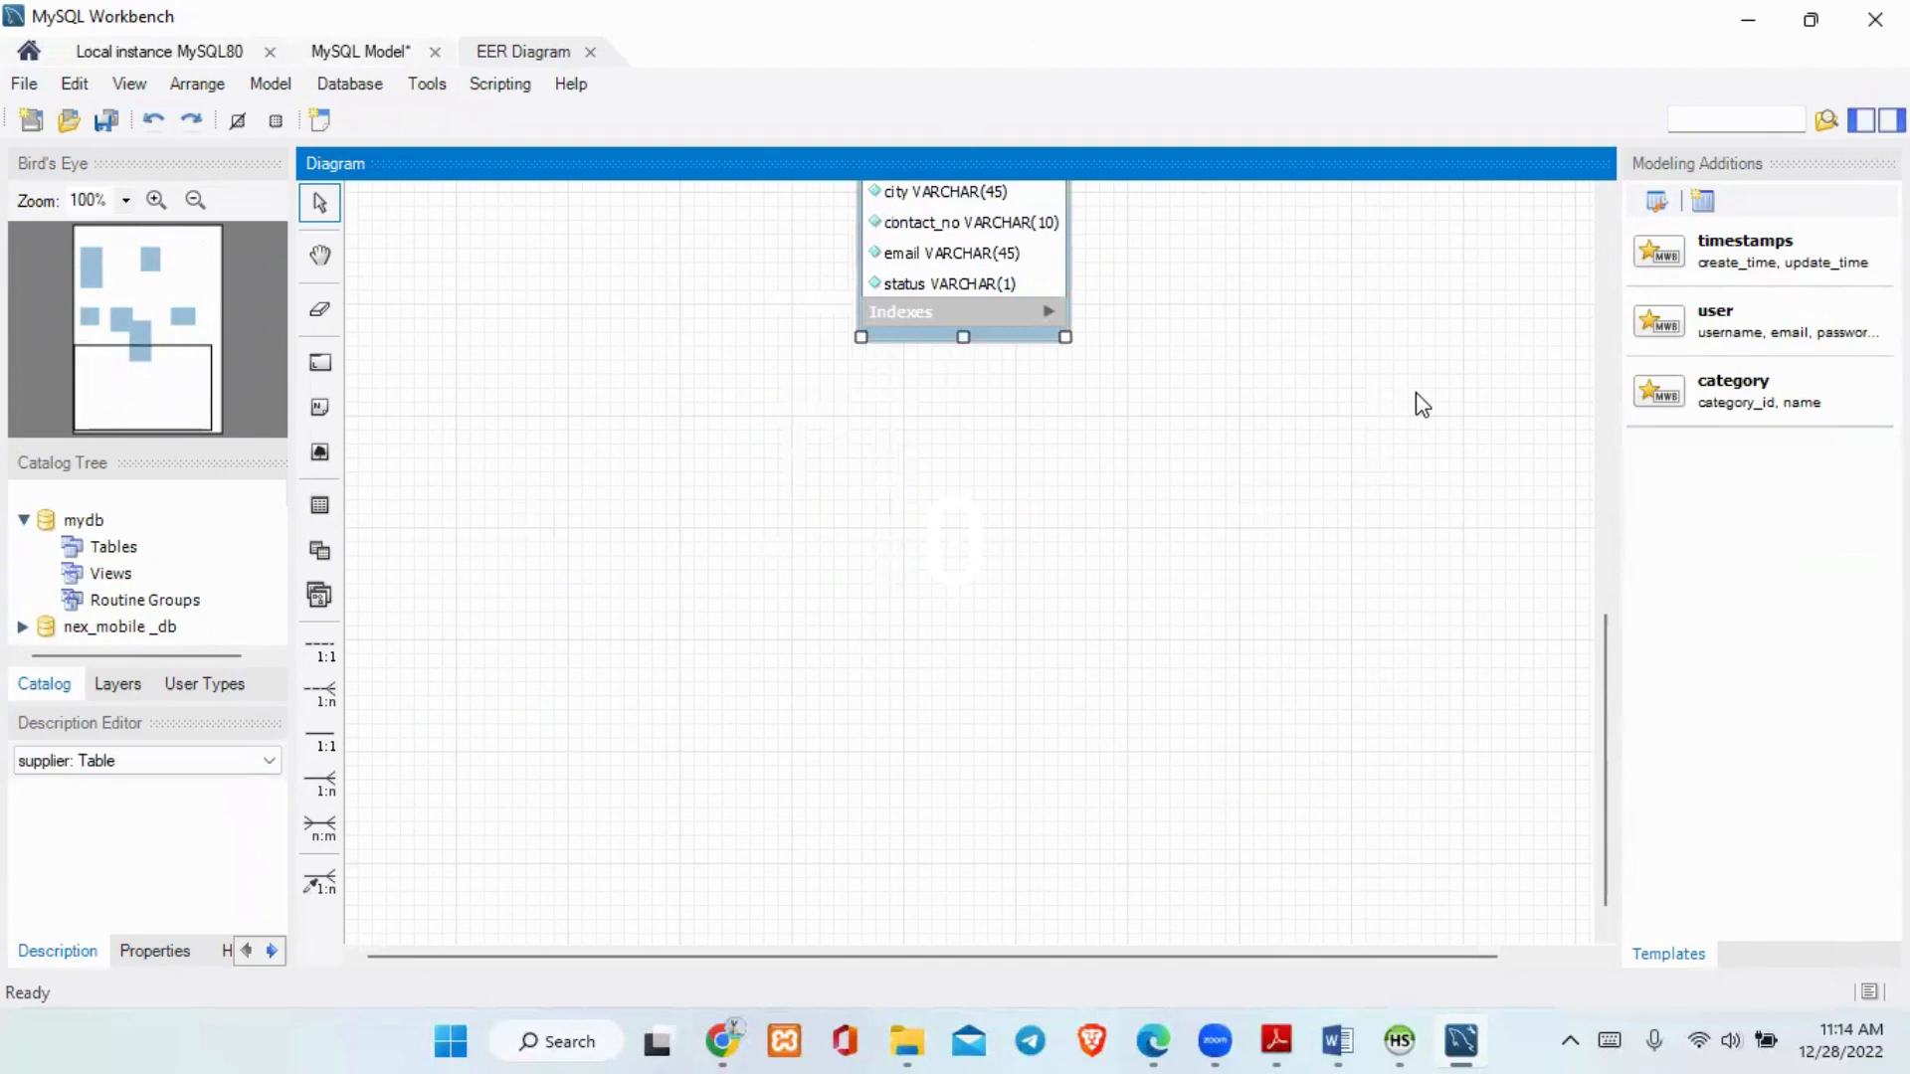
- Arrange the customer, grn and stock tables side by side across the upper part of the diagram
scroll(1517, 371, "up", 4)
scroll(1518, 384, "up", 5)
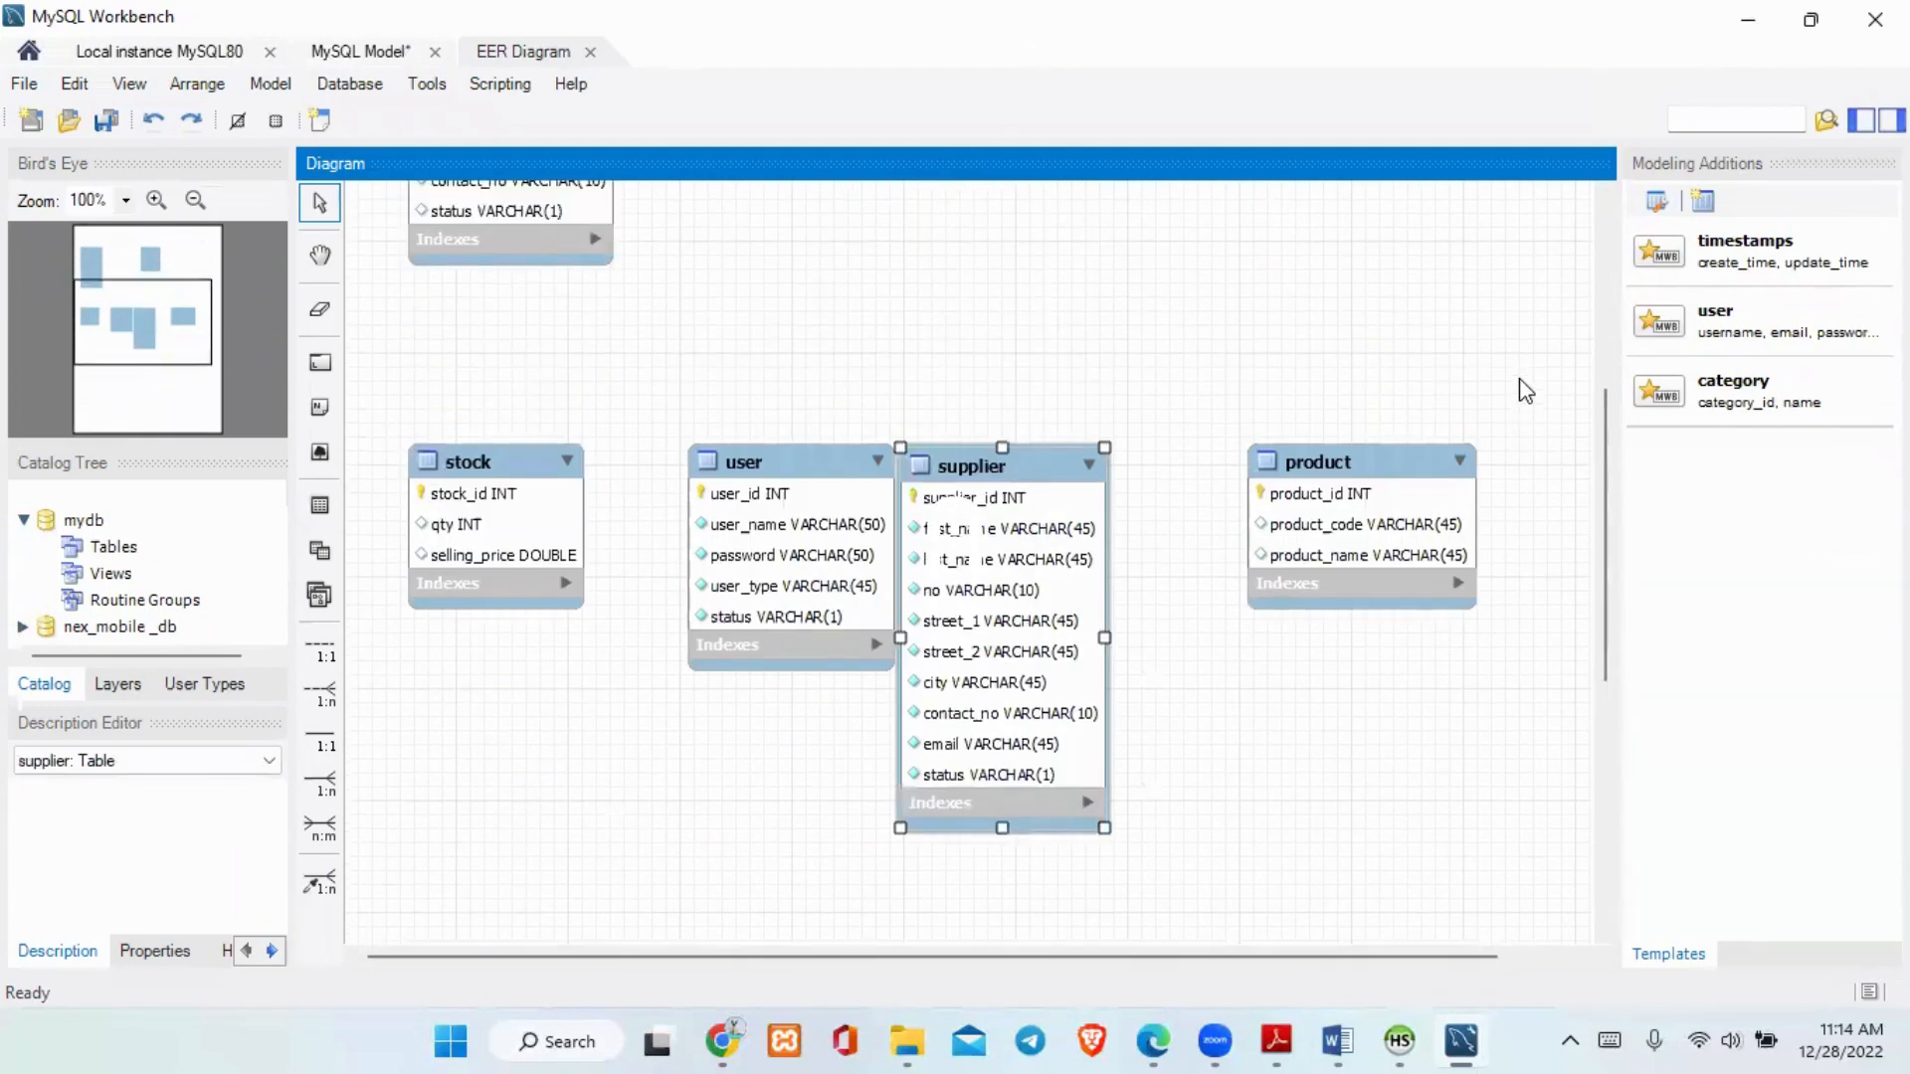
scroll(1521, 386, "up", 4)
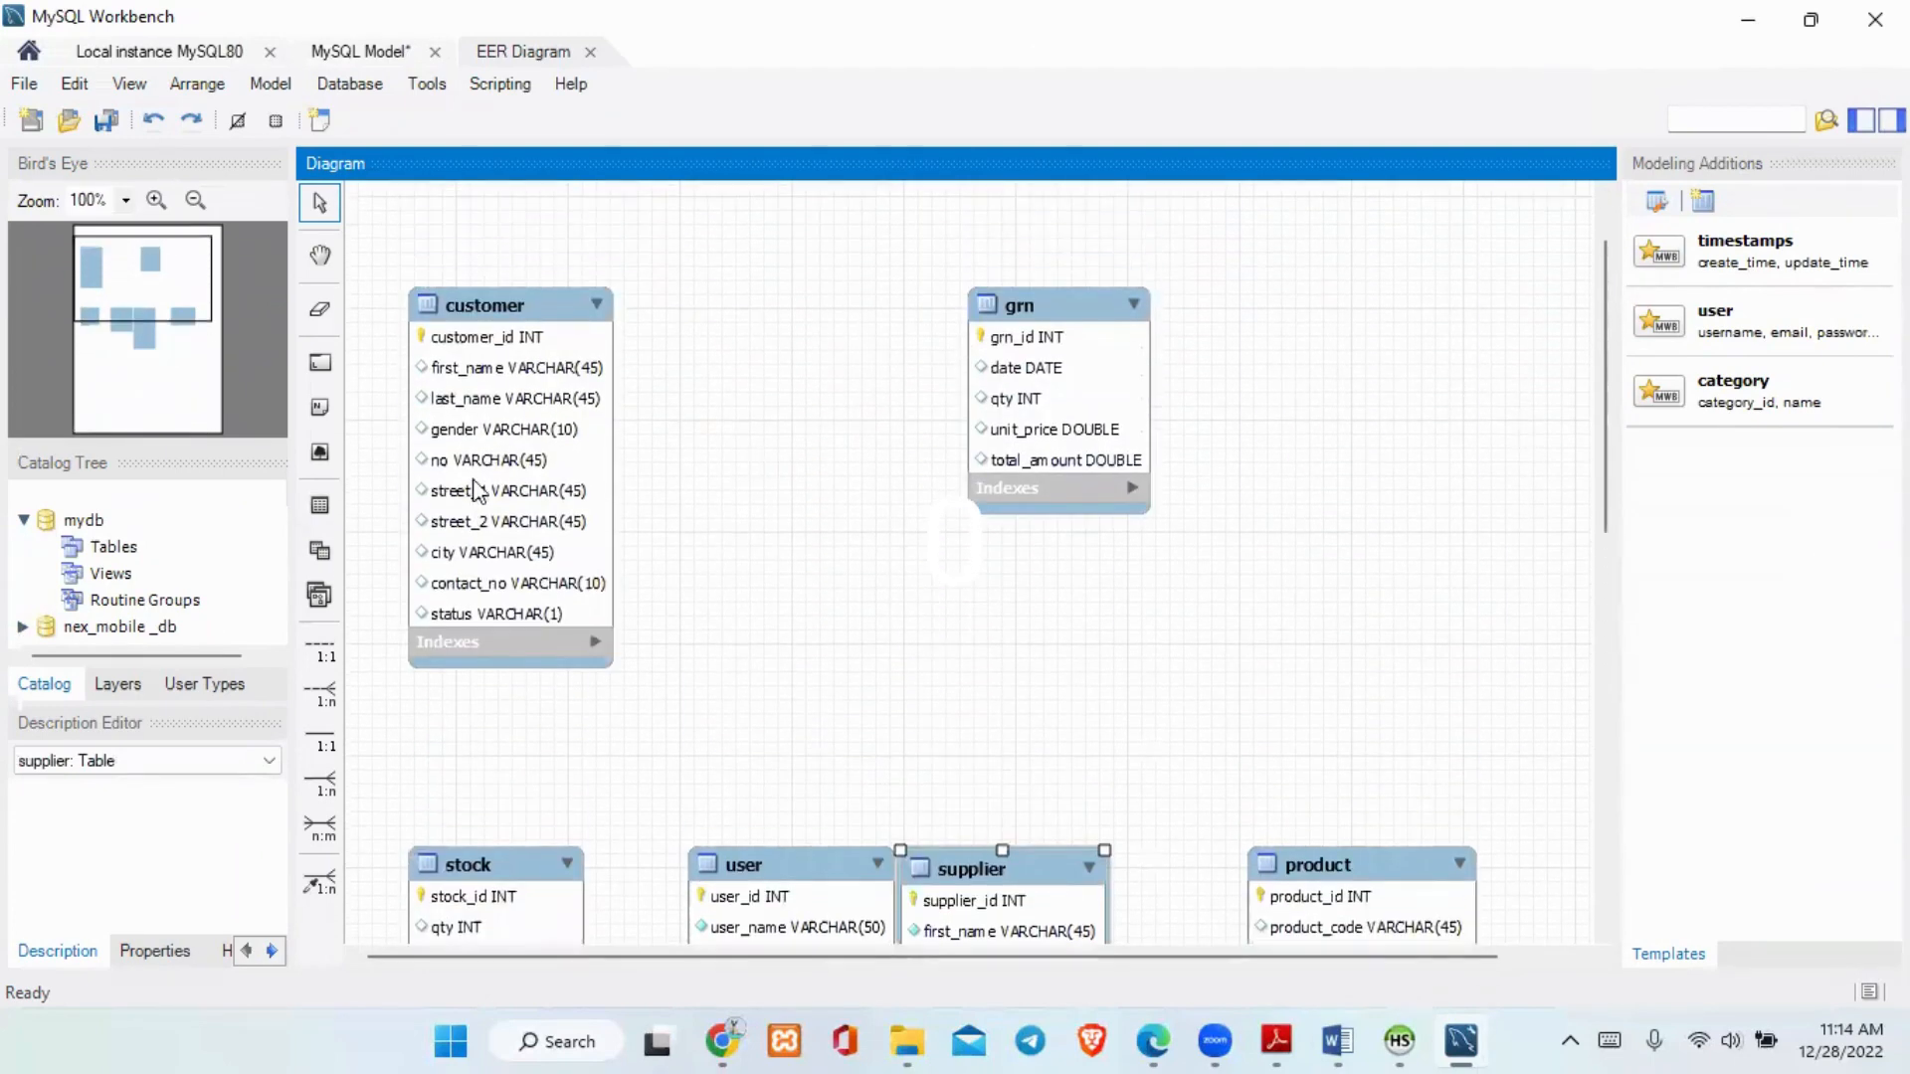
left_click_drag(481, 468, 495, 405)
left_click_drag(1071, 395, 641, 390)
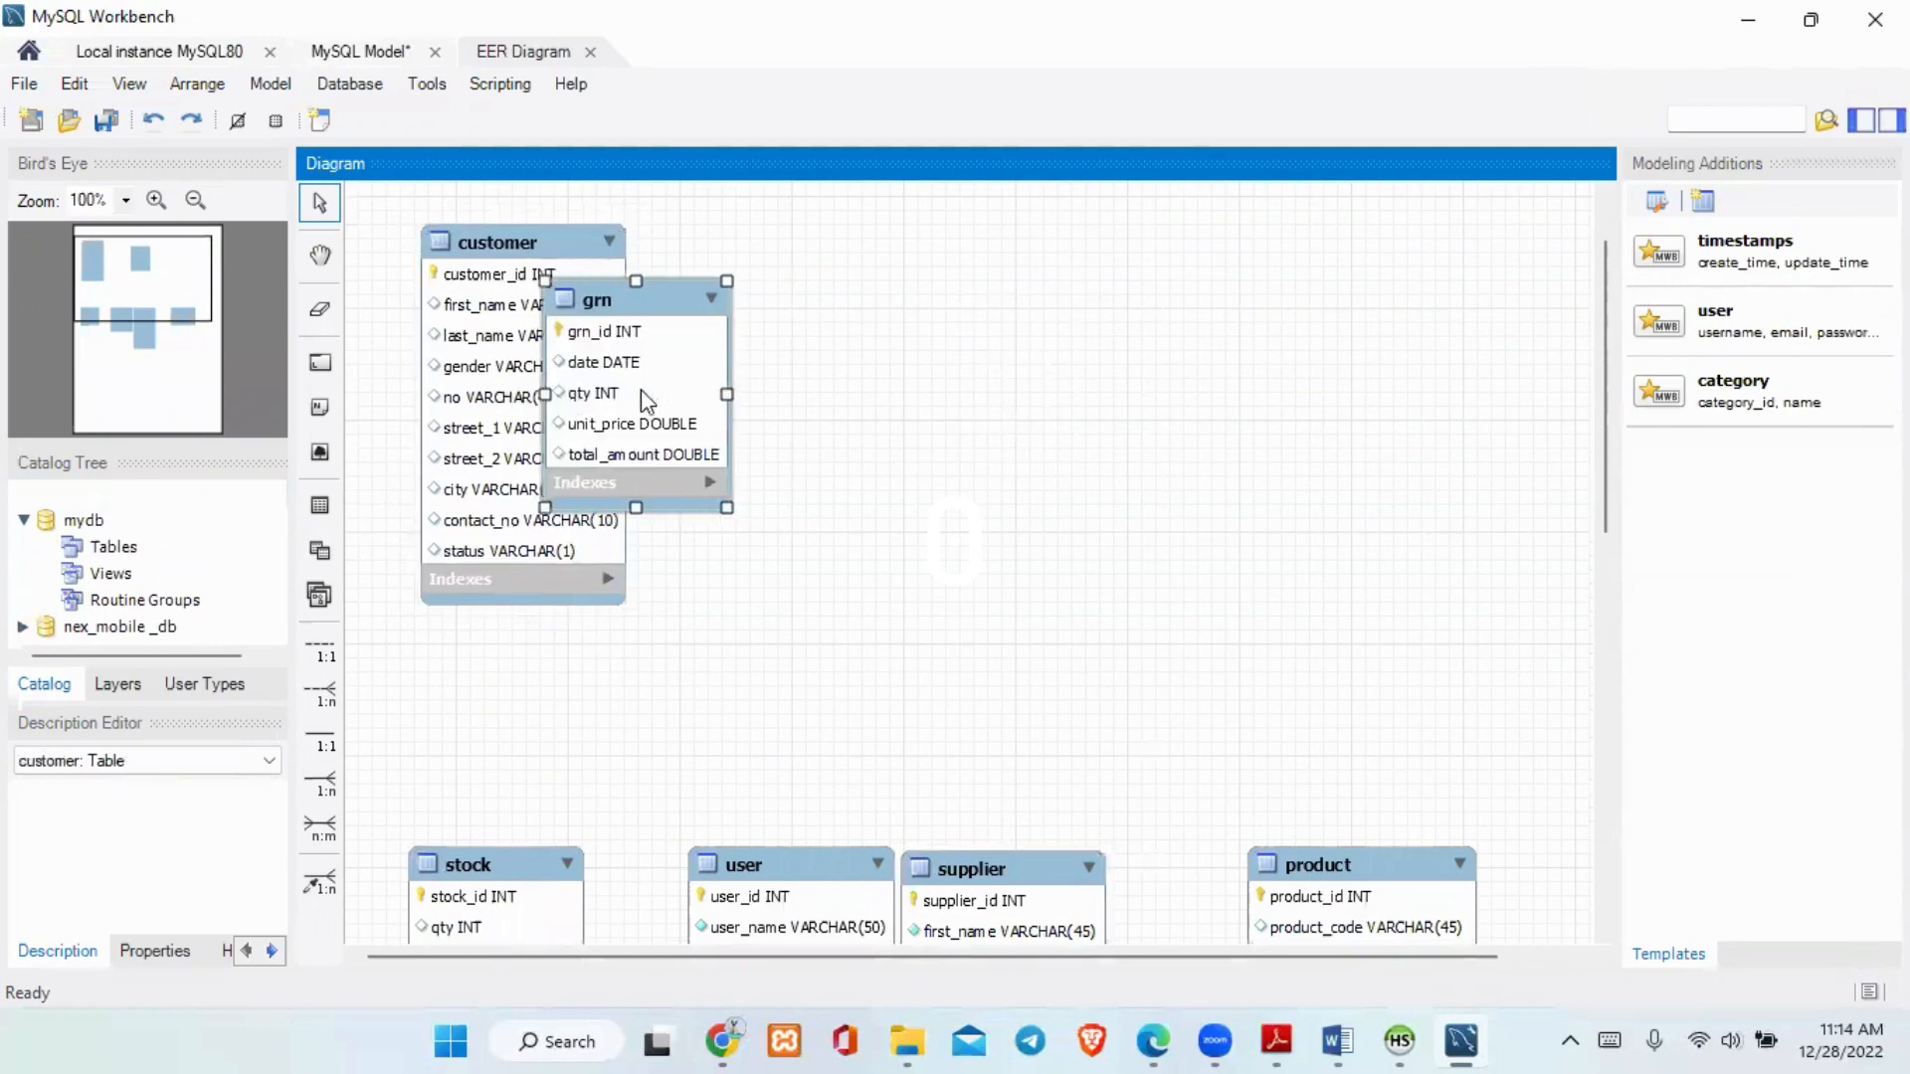
left_click_drag(545, 443, 727, 426)
left_click_drag(503, 857, 1064, 304)
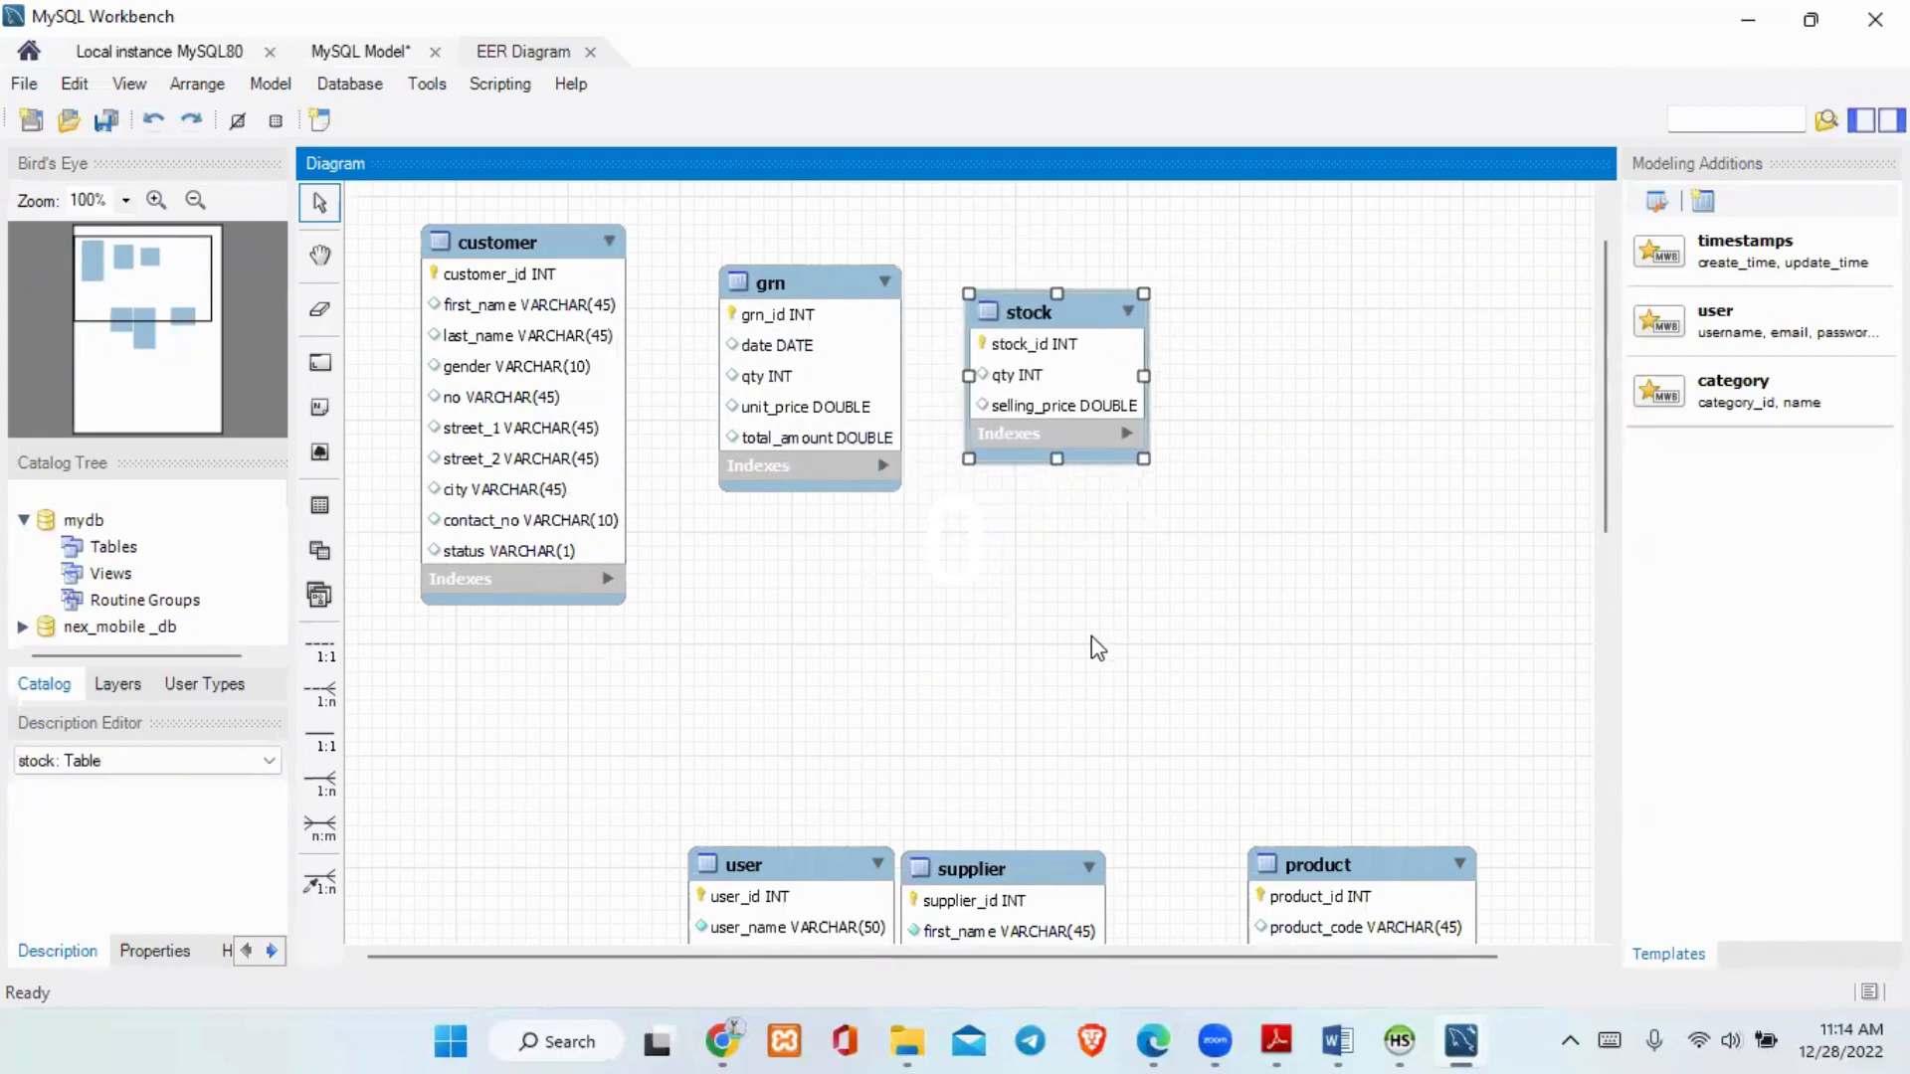
- Add a new table beside the stock table in the diagram and name it invoice
left_click(321, 508)
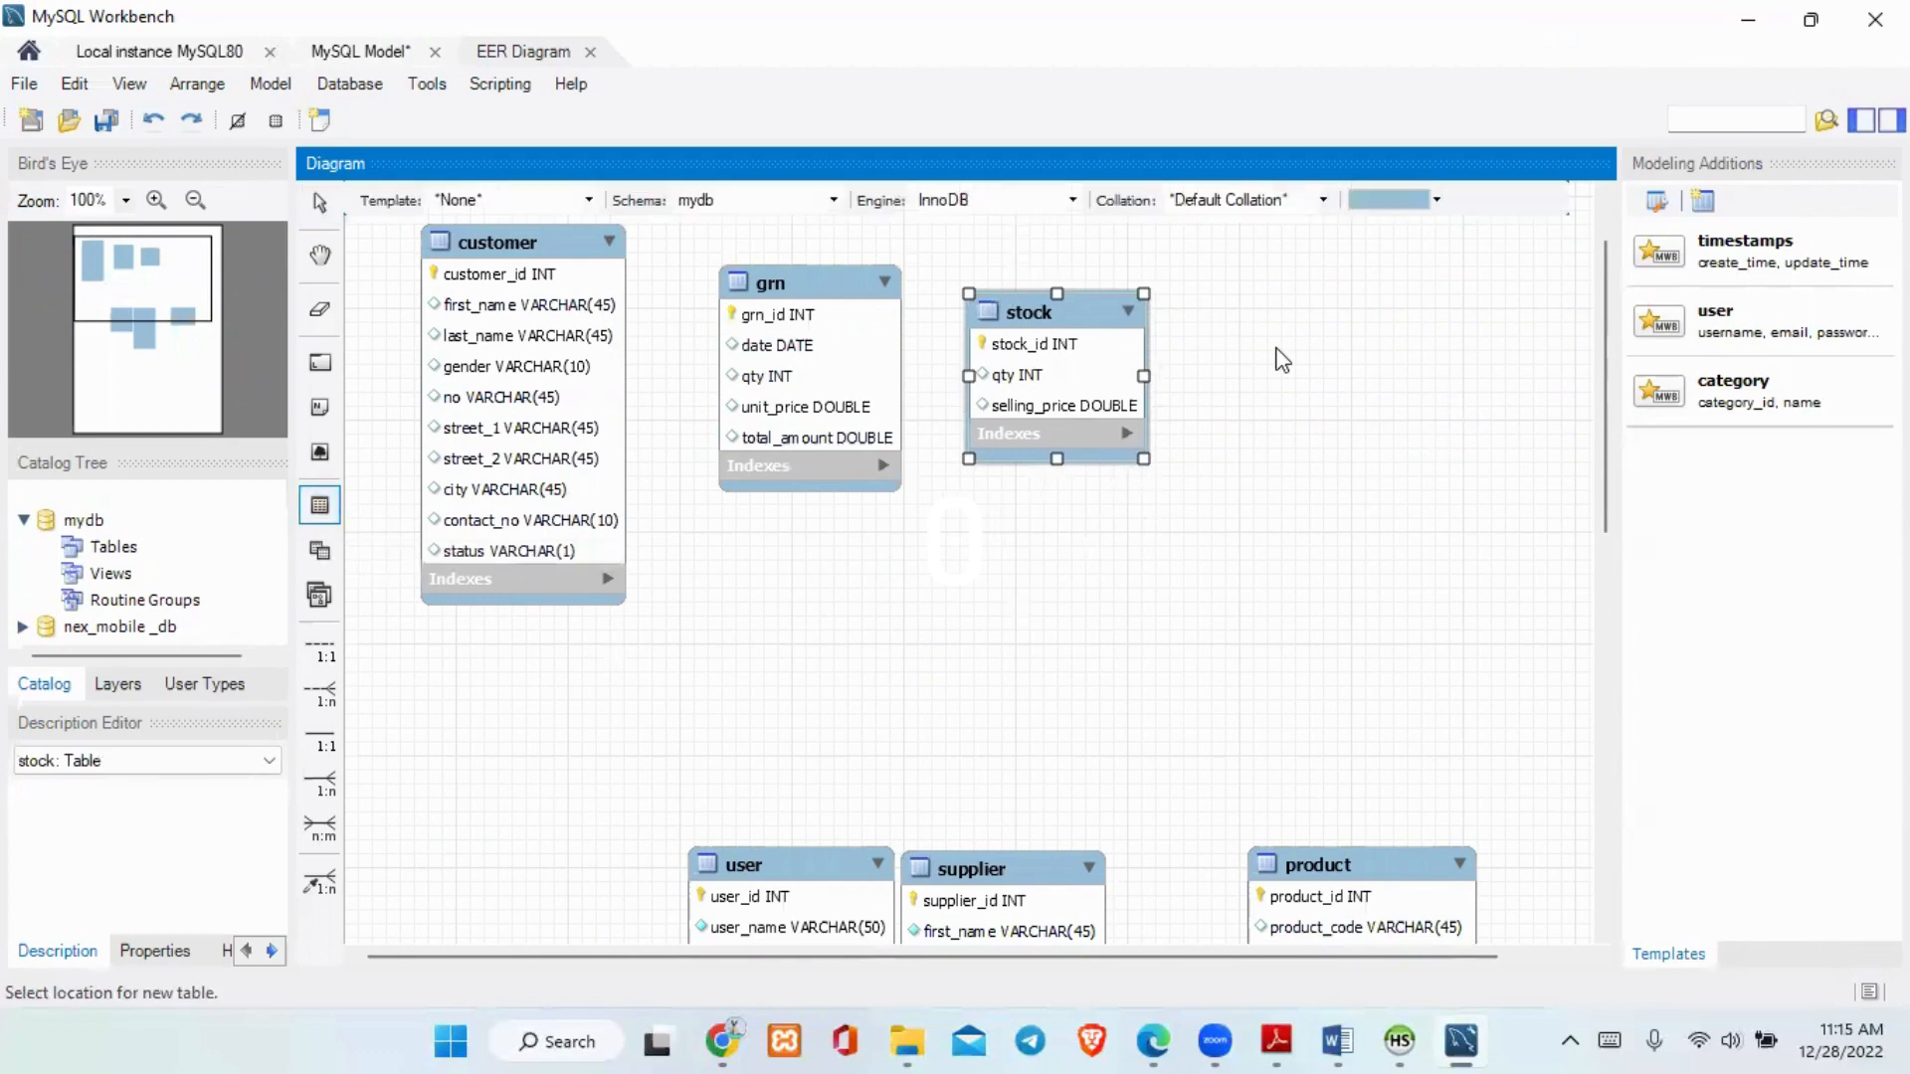
left_click(1238, 323)
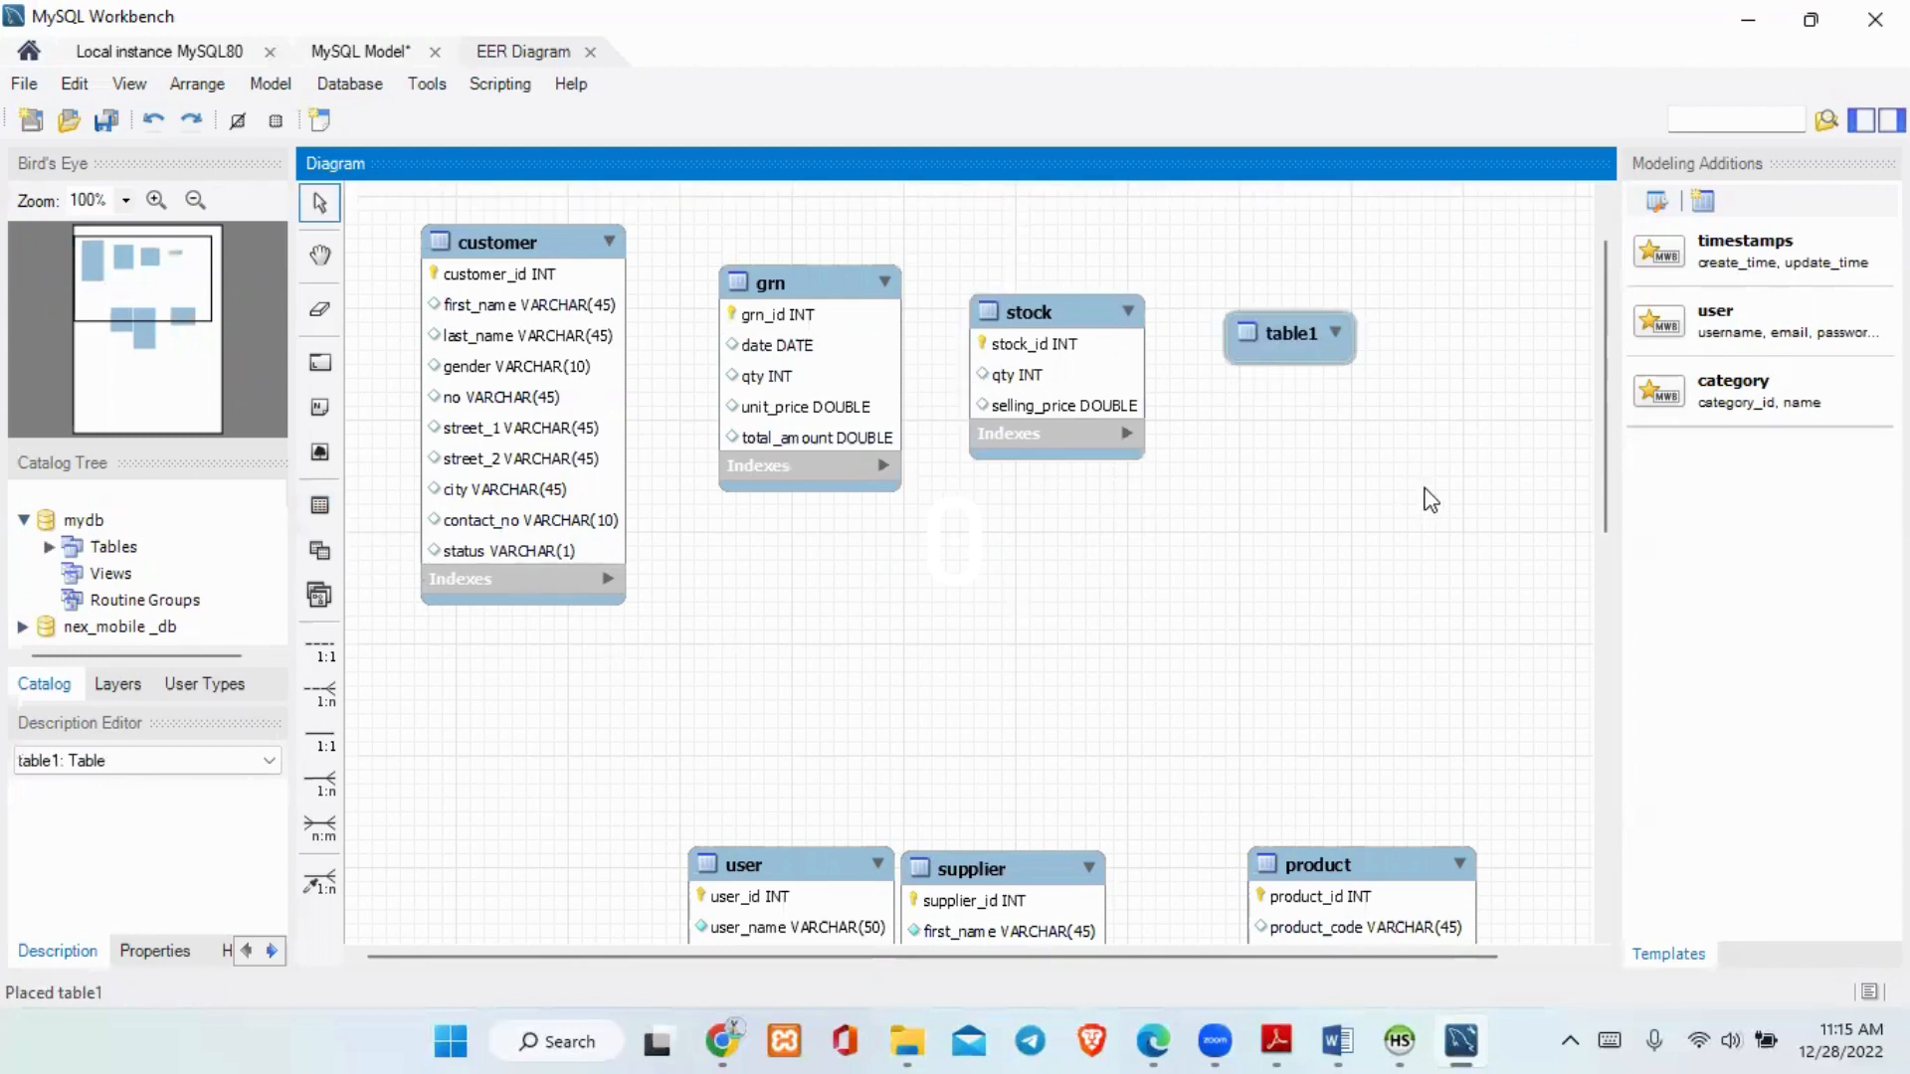
left_click_drag(1303, 332, 1301, 317)
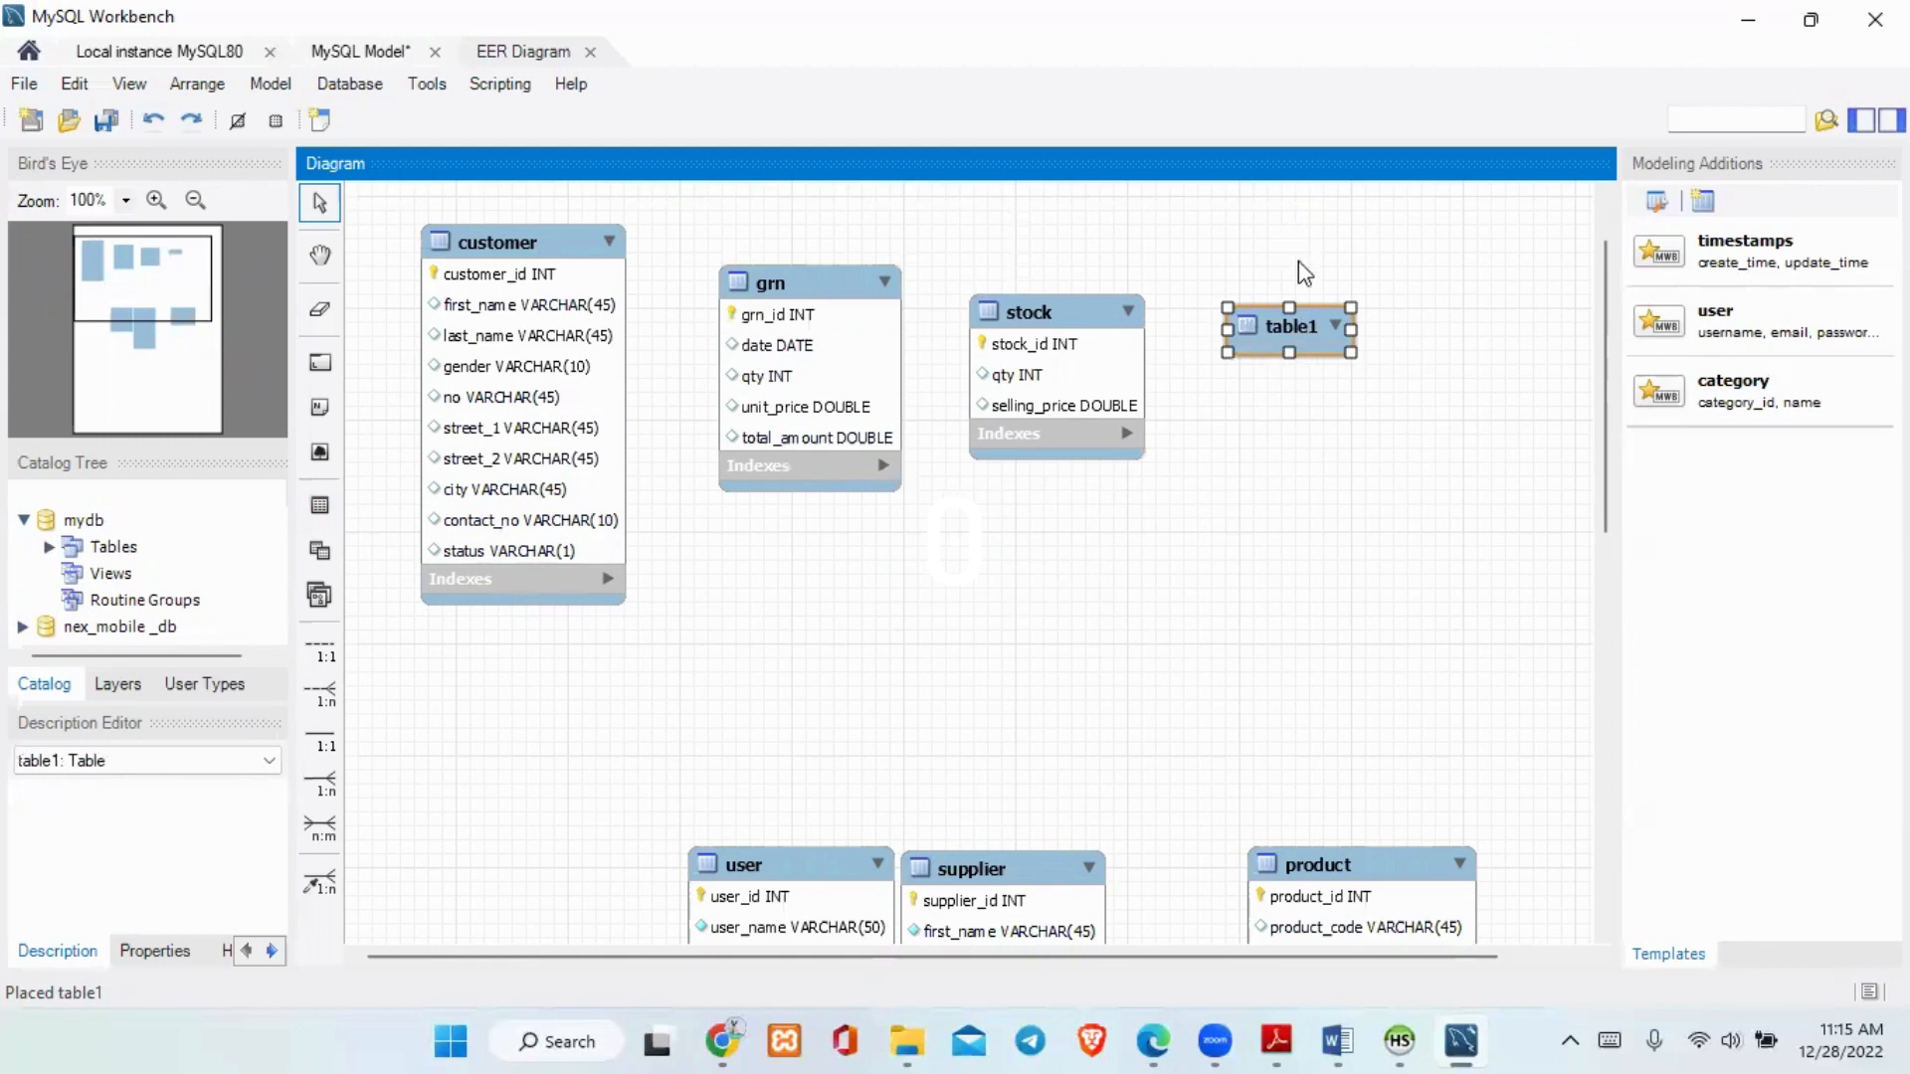
double_click(1344, 344)
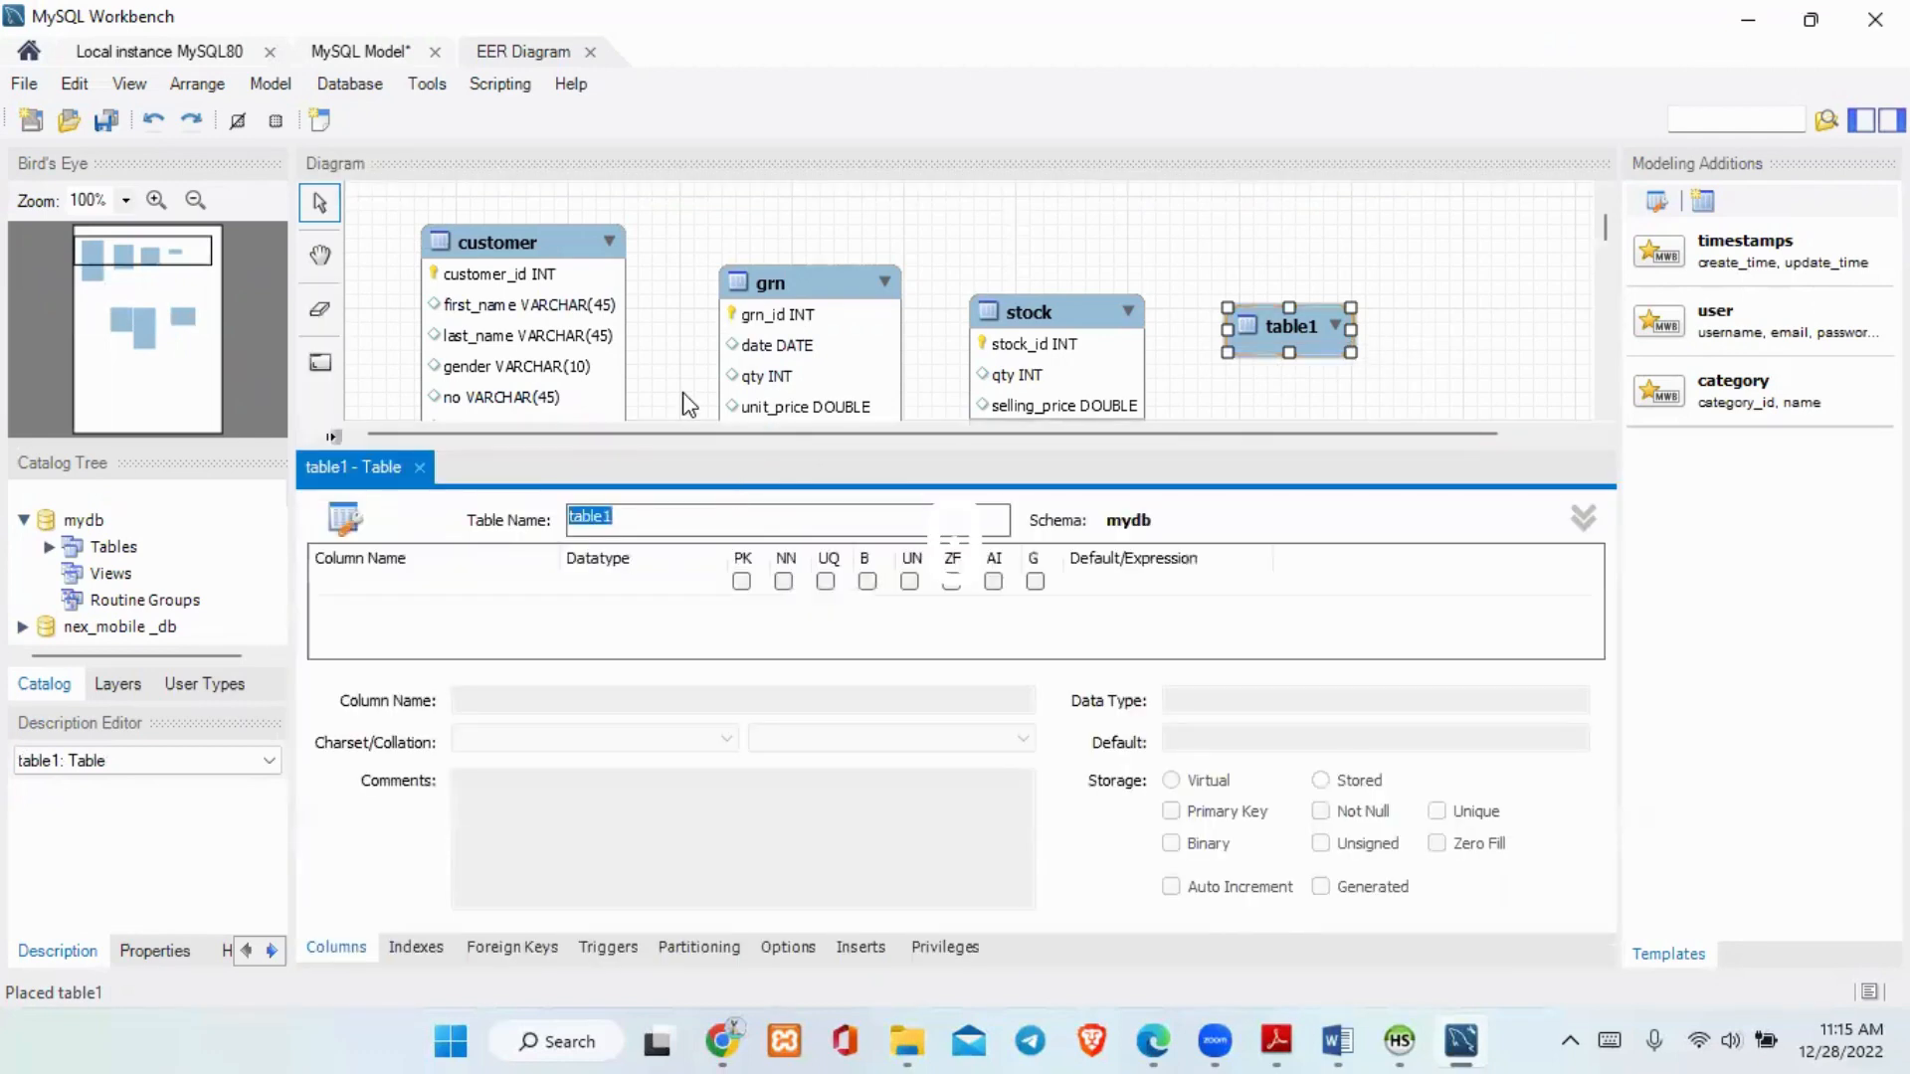
key("BackSpace")
- Add an invoice_id column of type INT to the invoice table as an auto-incrementing primary key
double_click(456, 584)
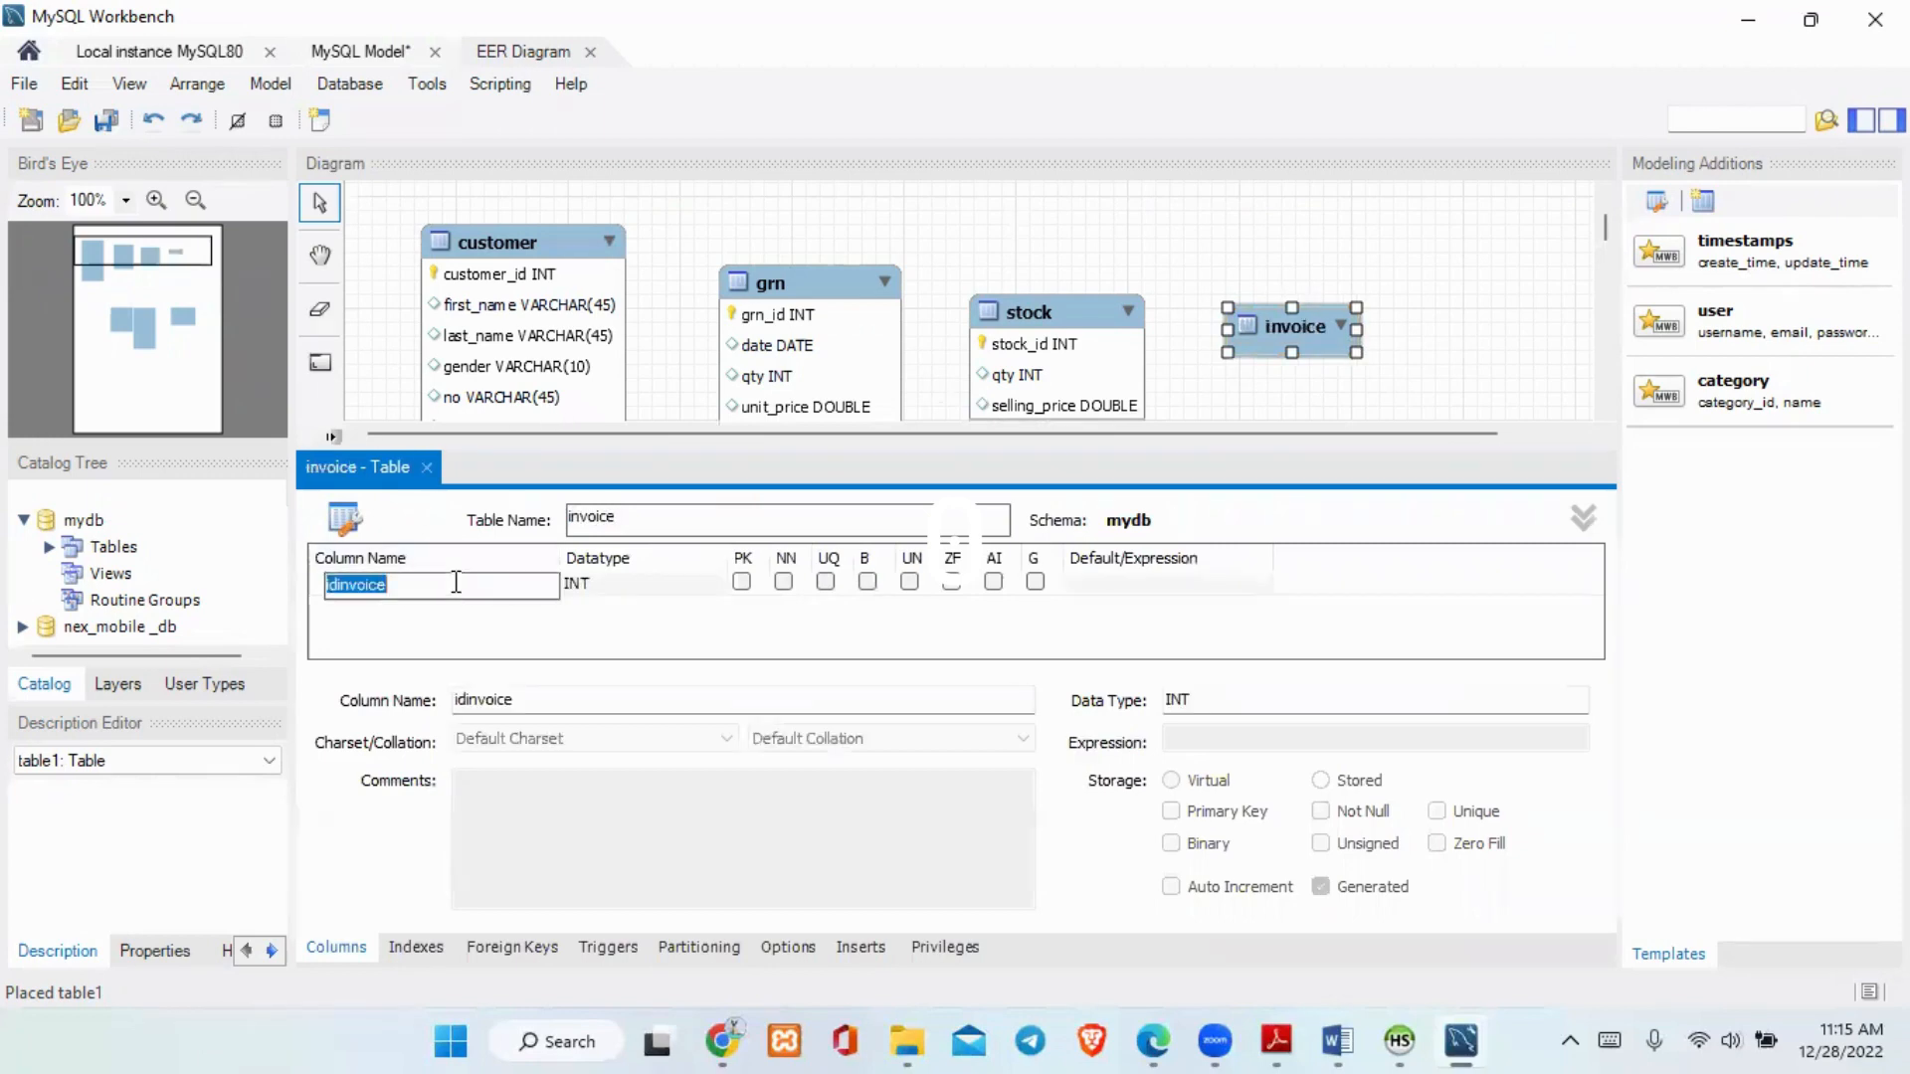
key("BackSpace")
type("invoi")
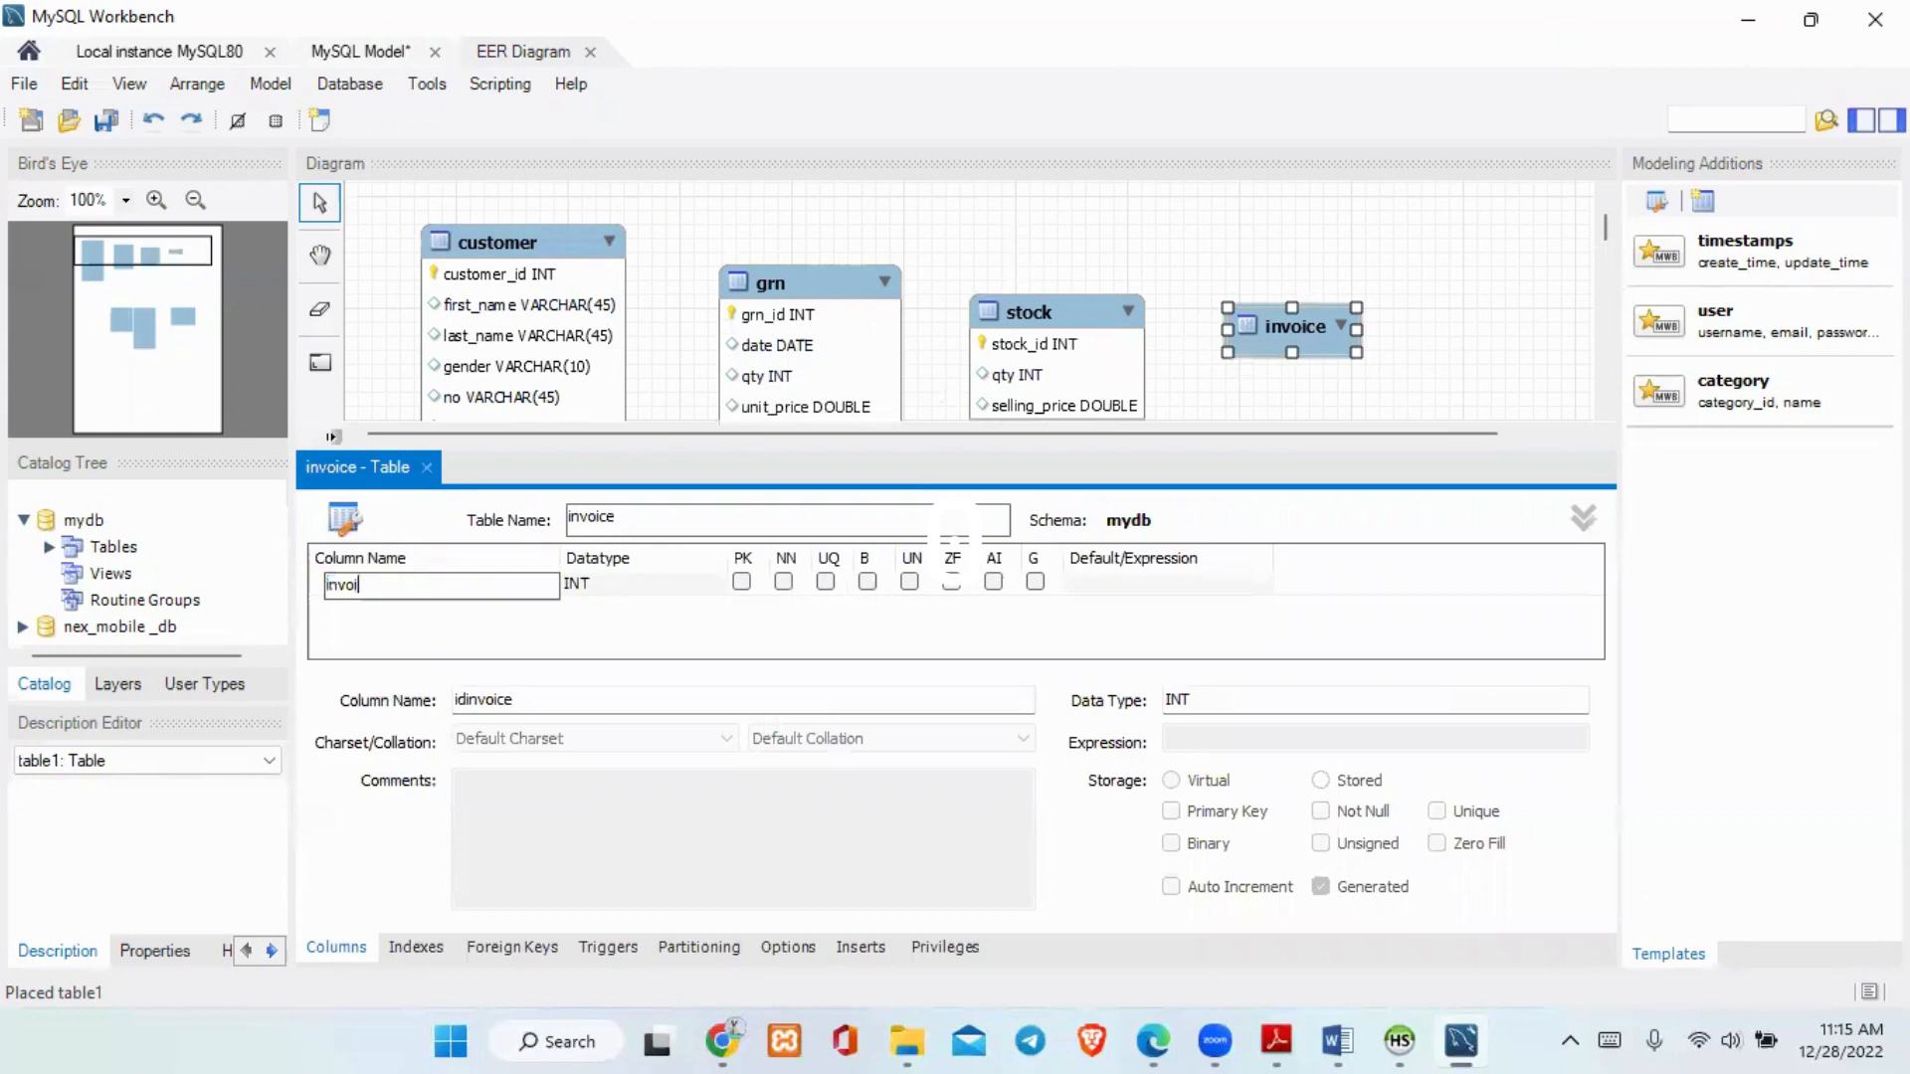
type("ce_id")
left_click(993, 581)
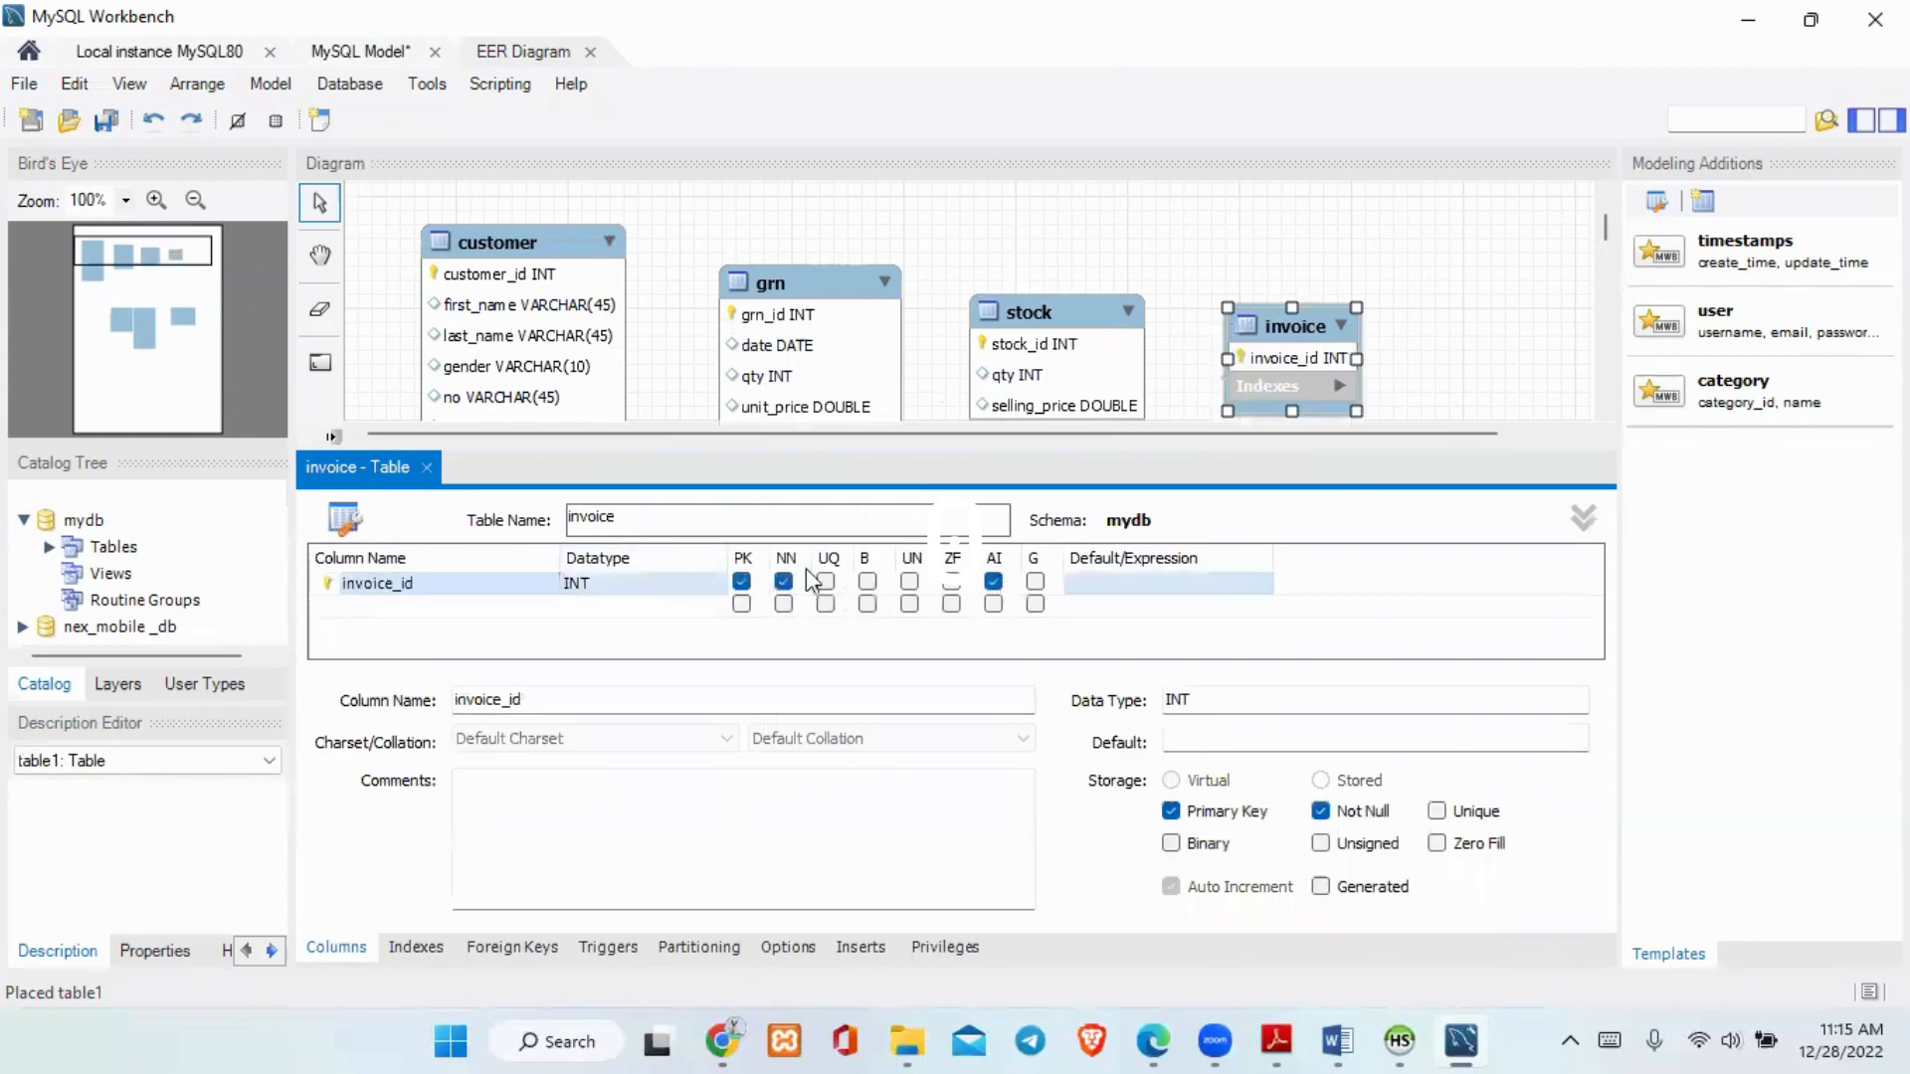
- Add a date column with the DATE data type to the invoice table
left_click(465, 623)
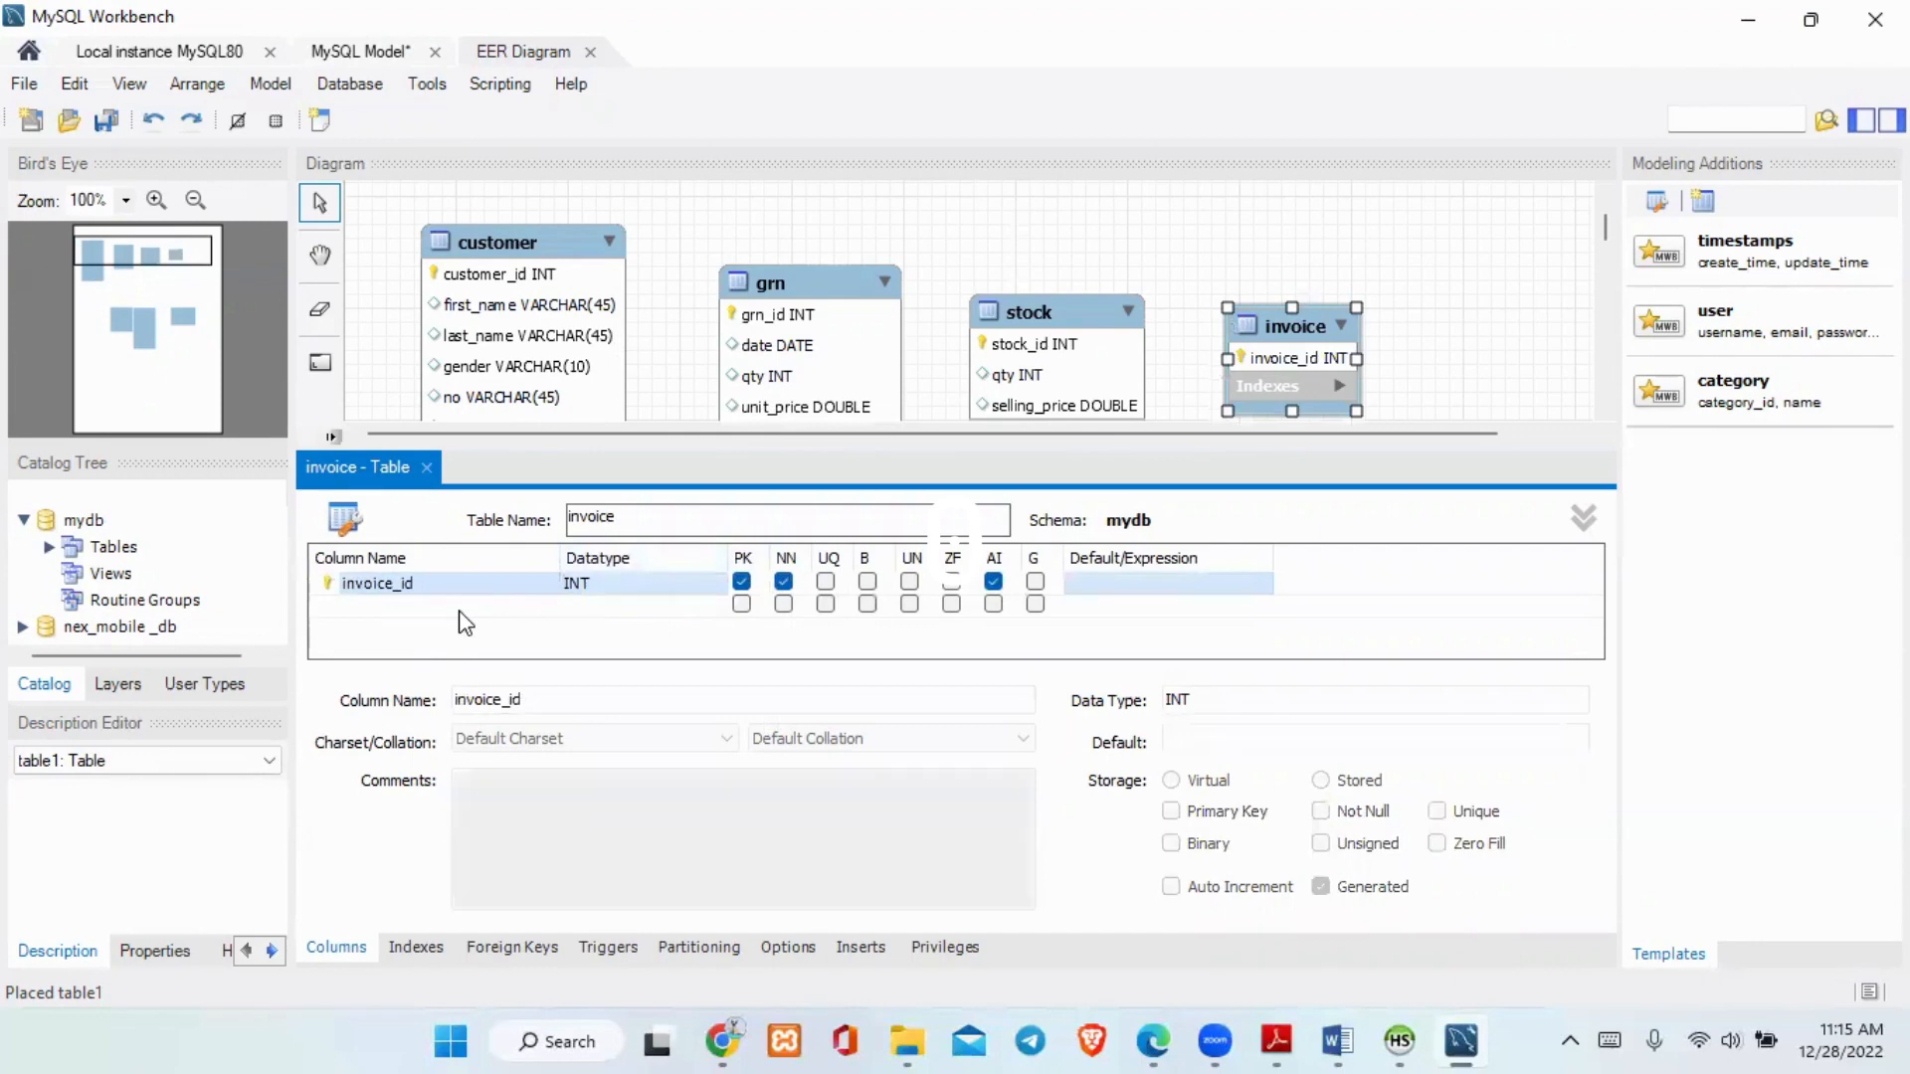
double_click(462, 609)
key("BackSpace")
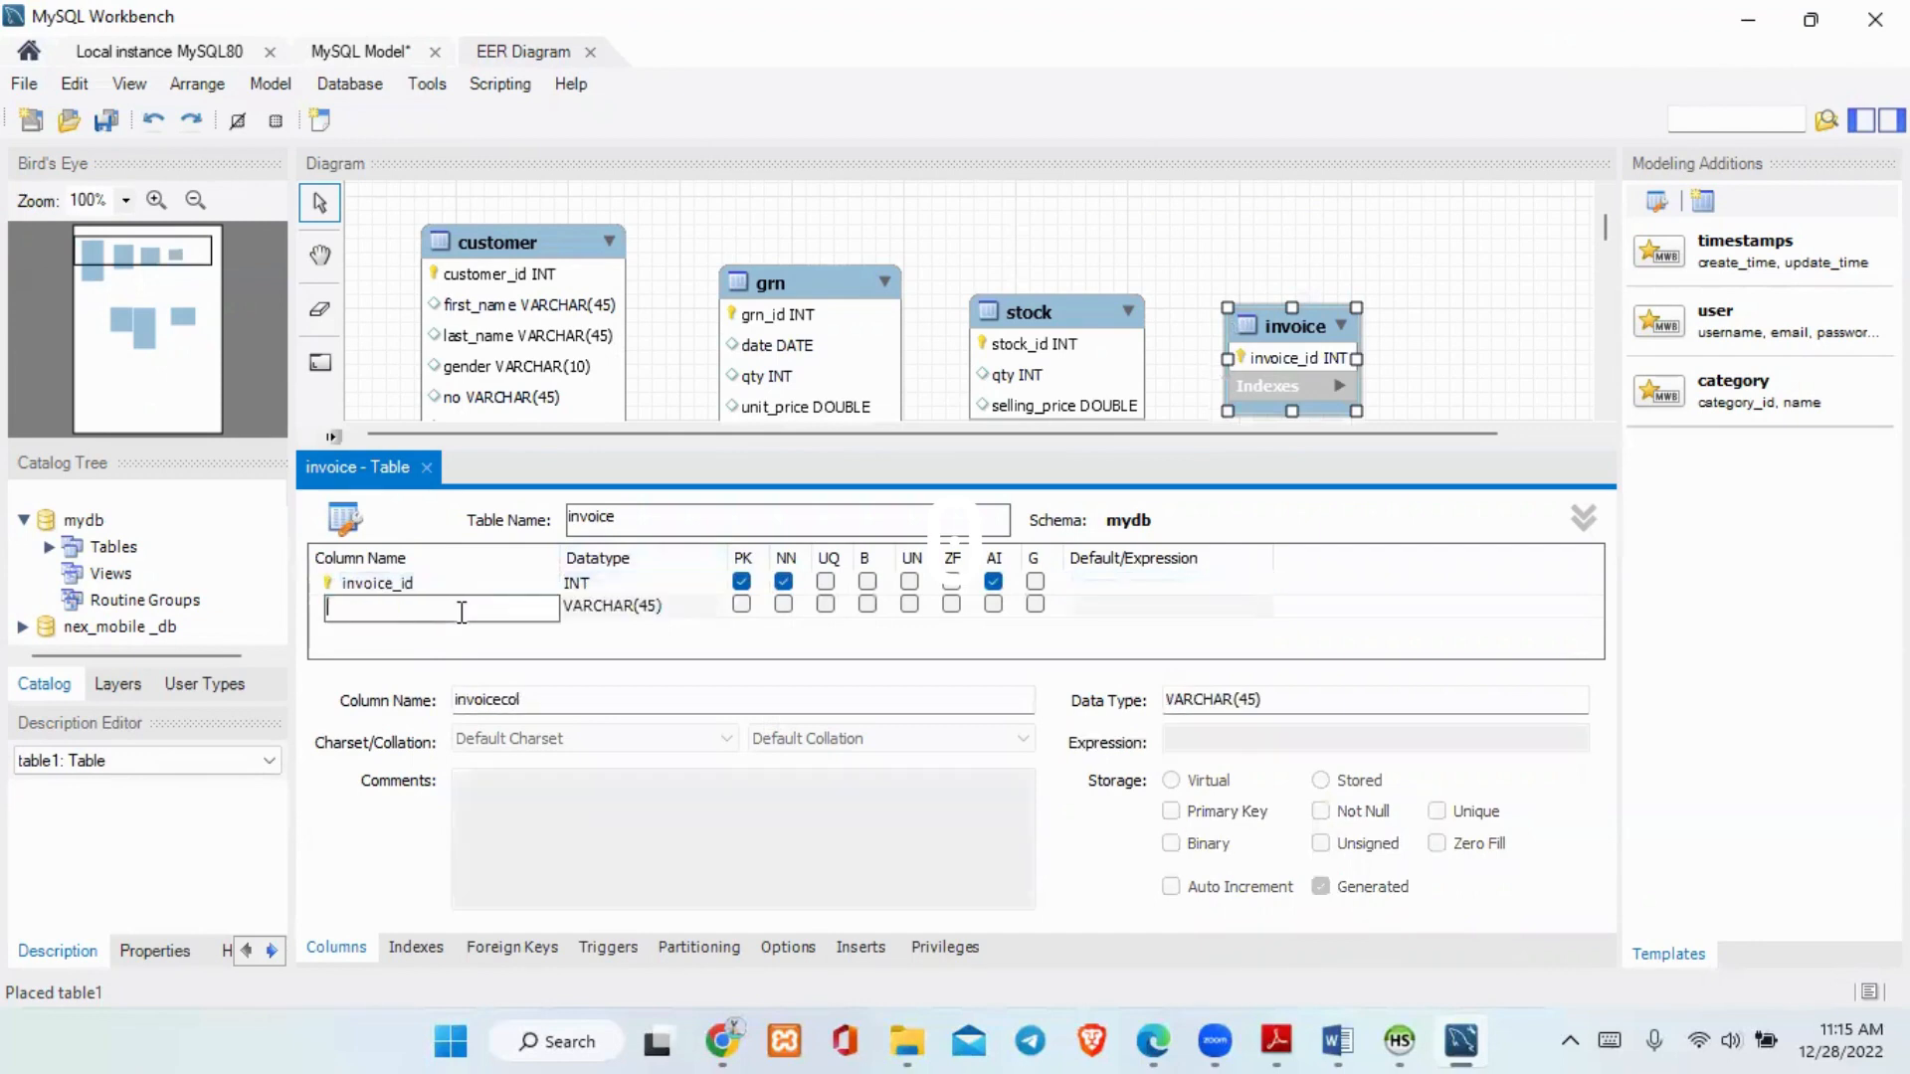
type("date")
left_click(623, 607)
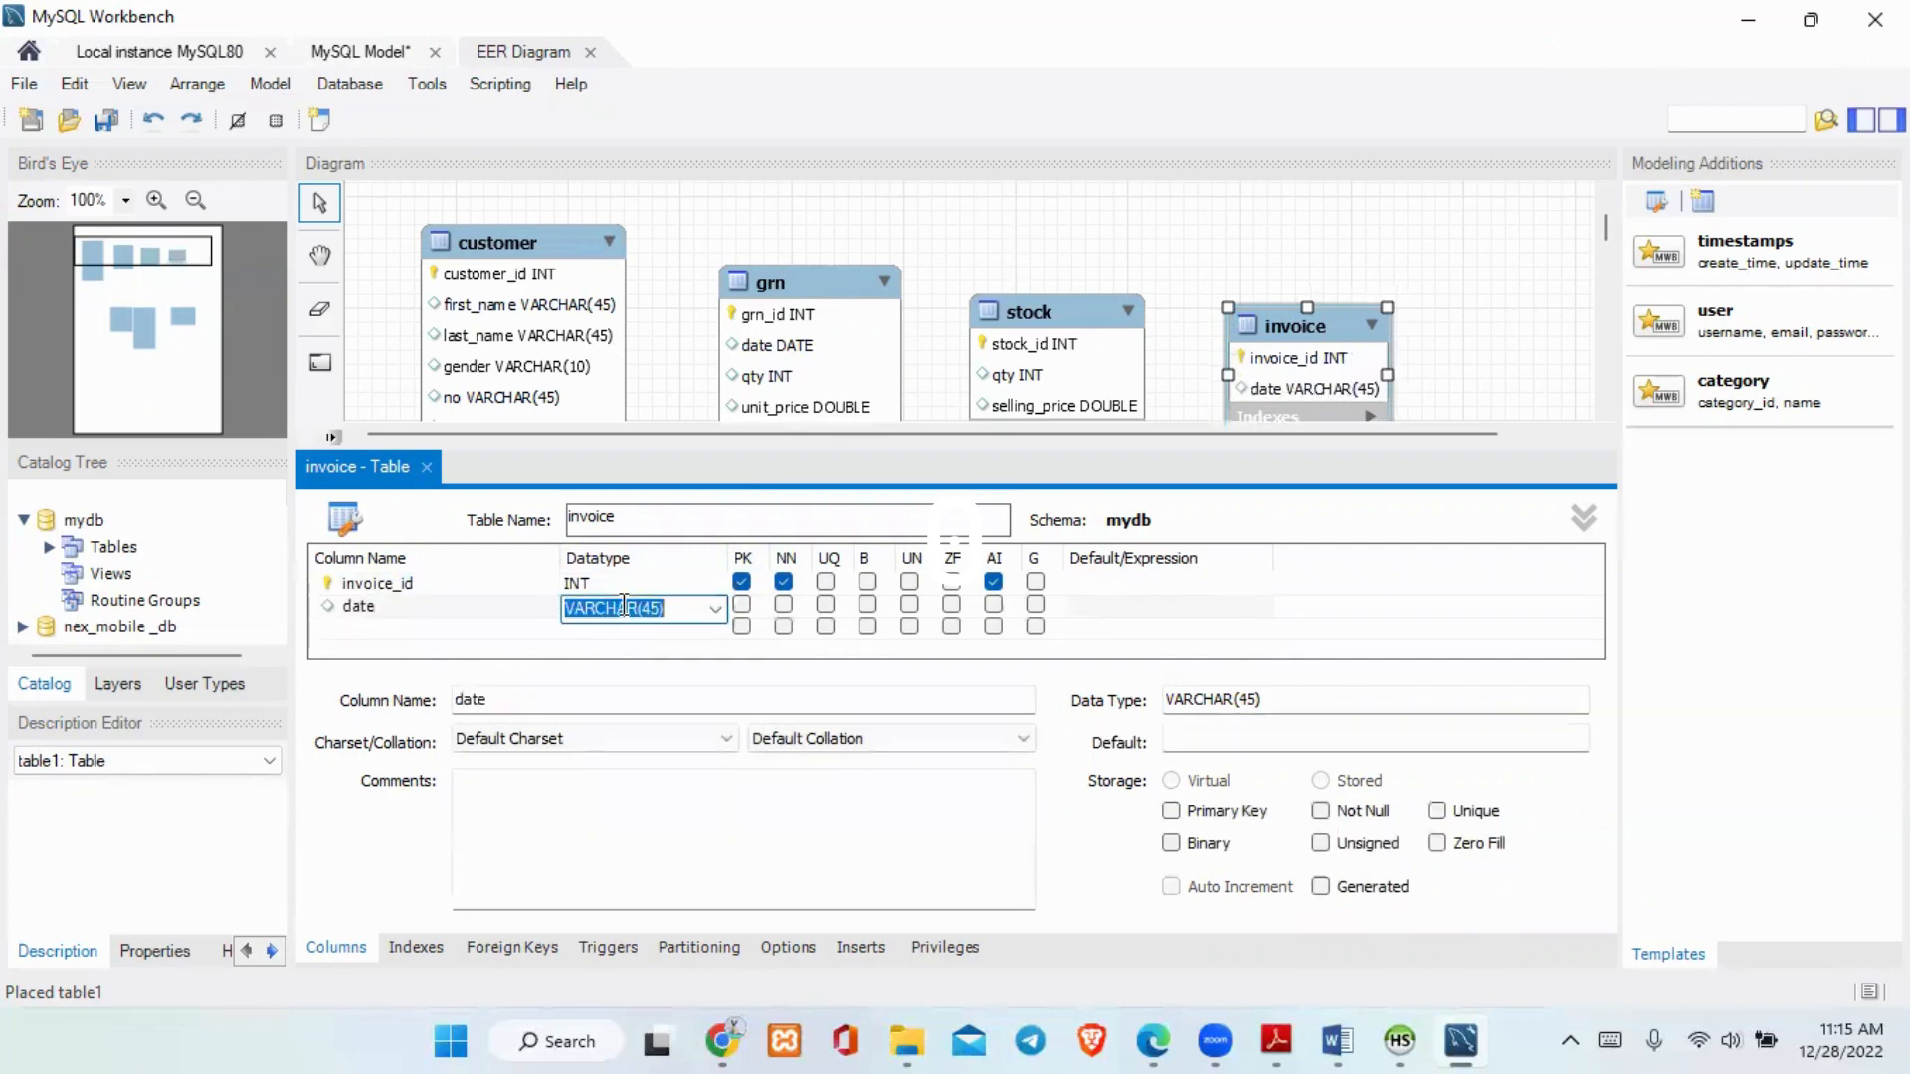
type("DATE")
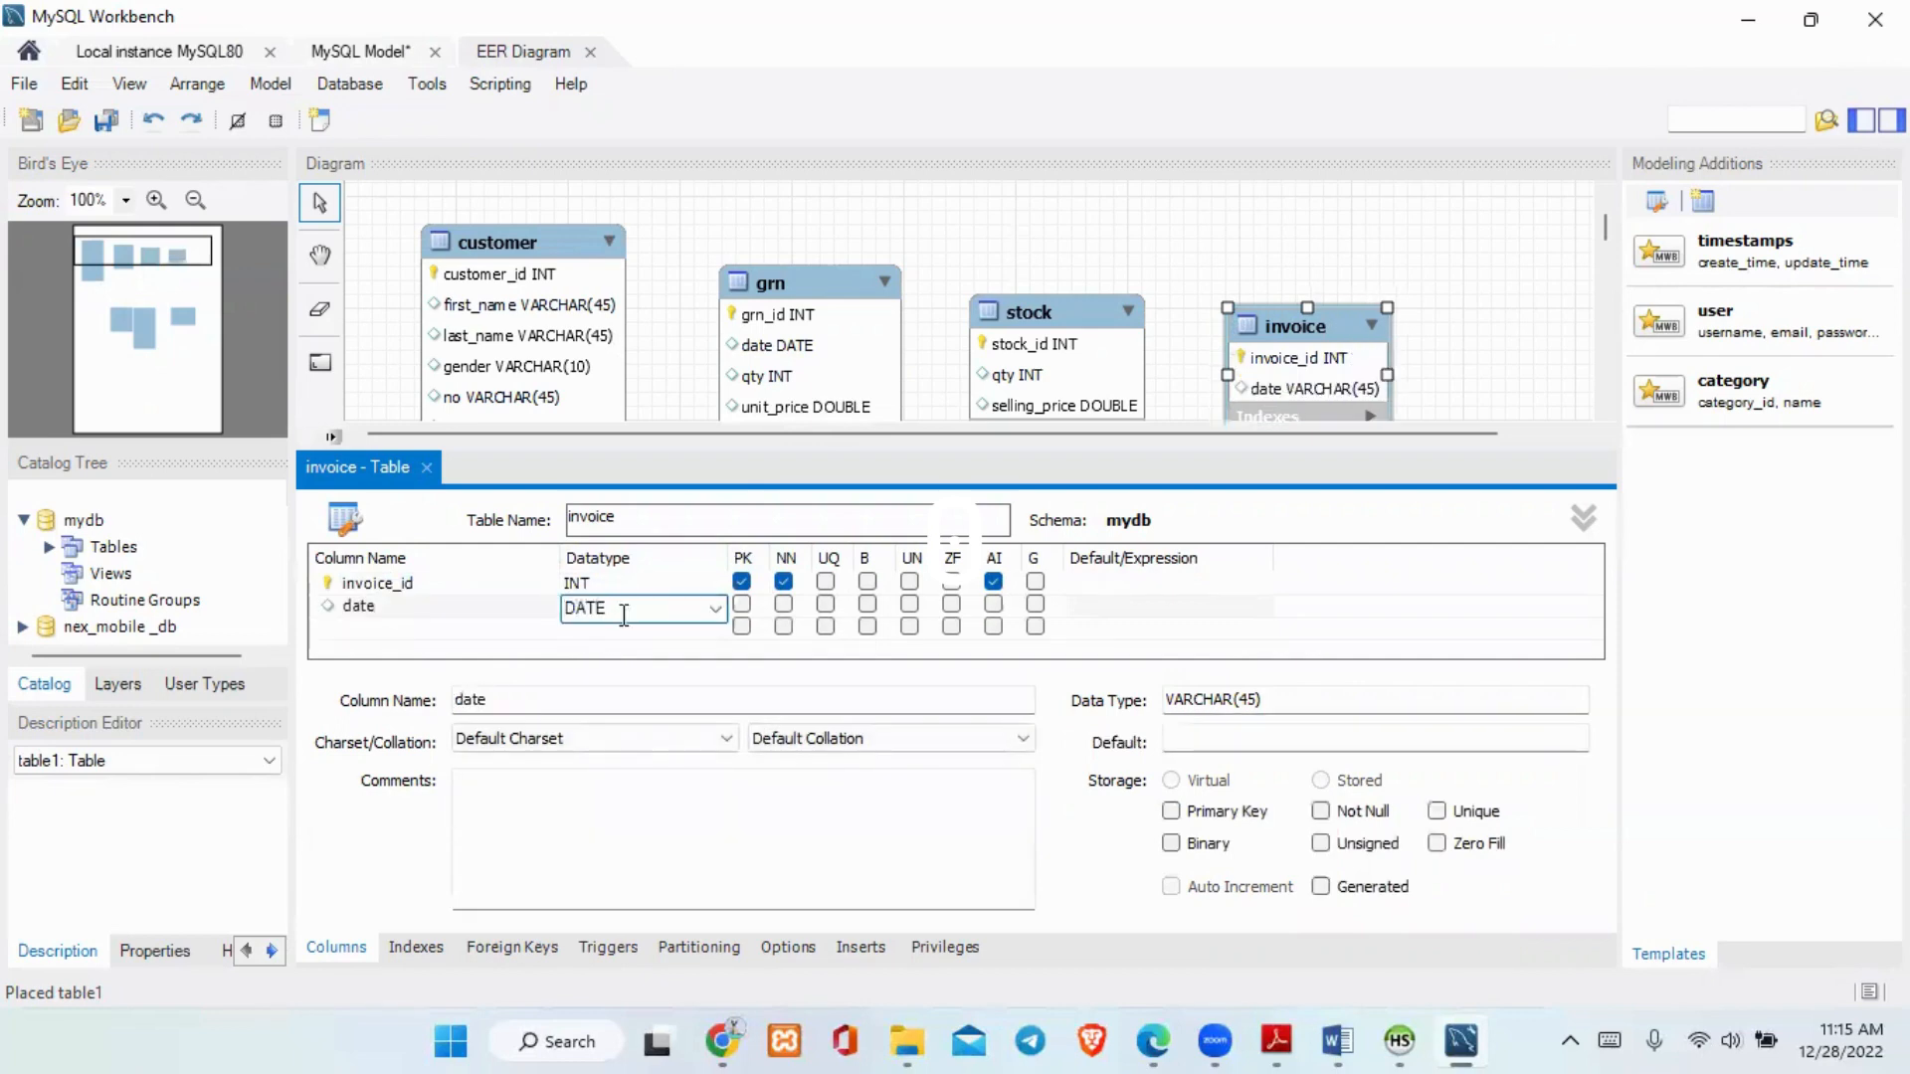
left_click(505, 635)
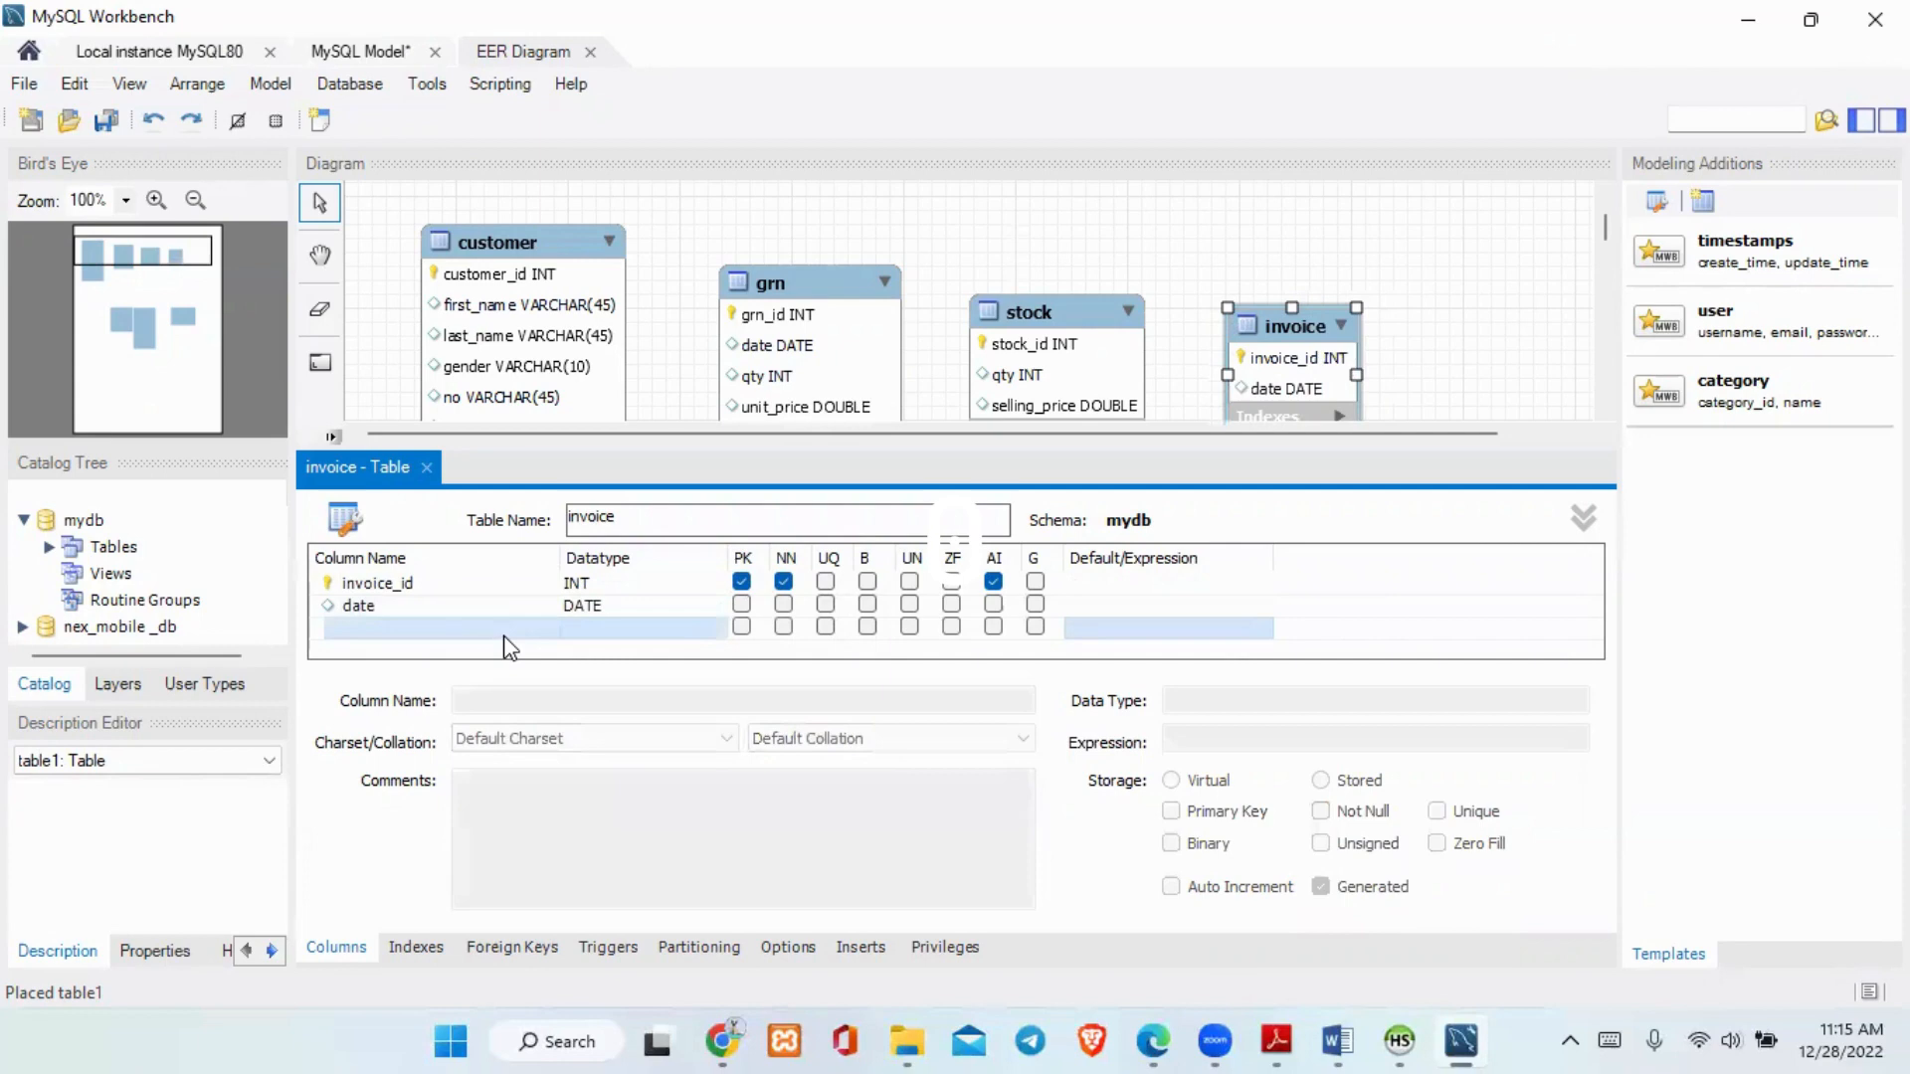
- Add a qty column with the DOUBLE data type to the invoice table
left_click(507, 629)
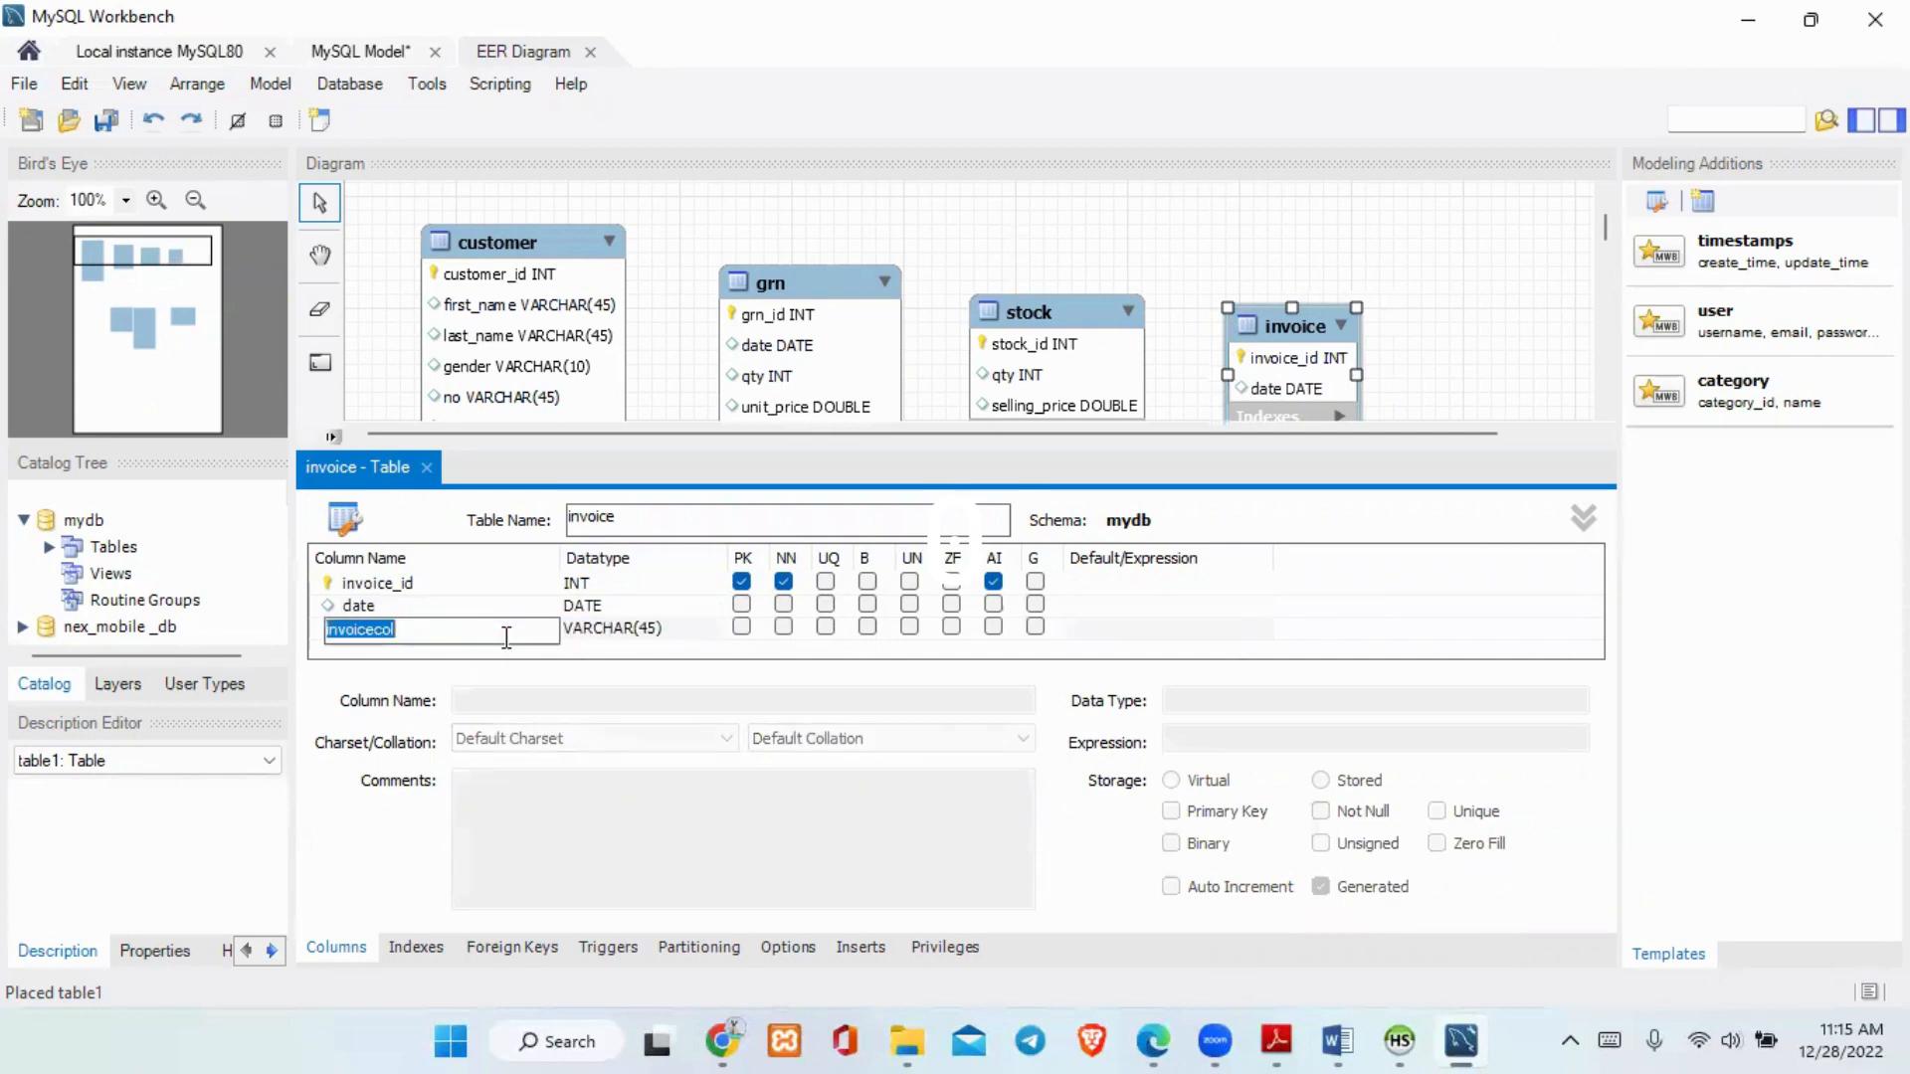
type("qty")
left_click(673, 629)
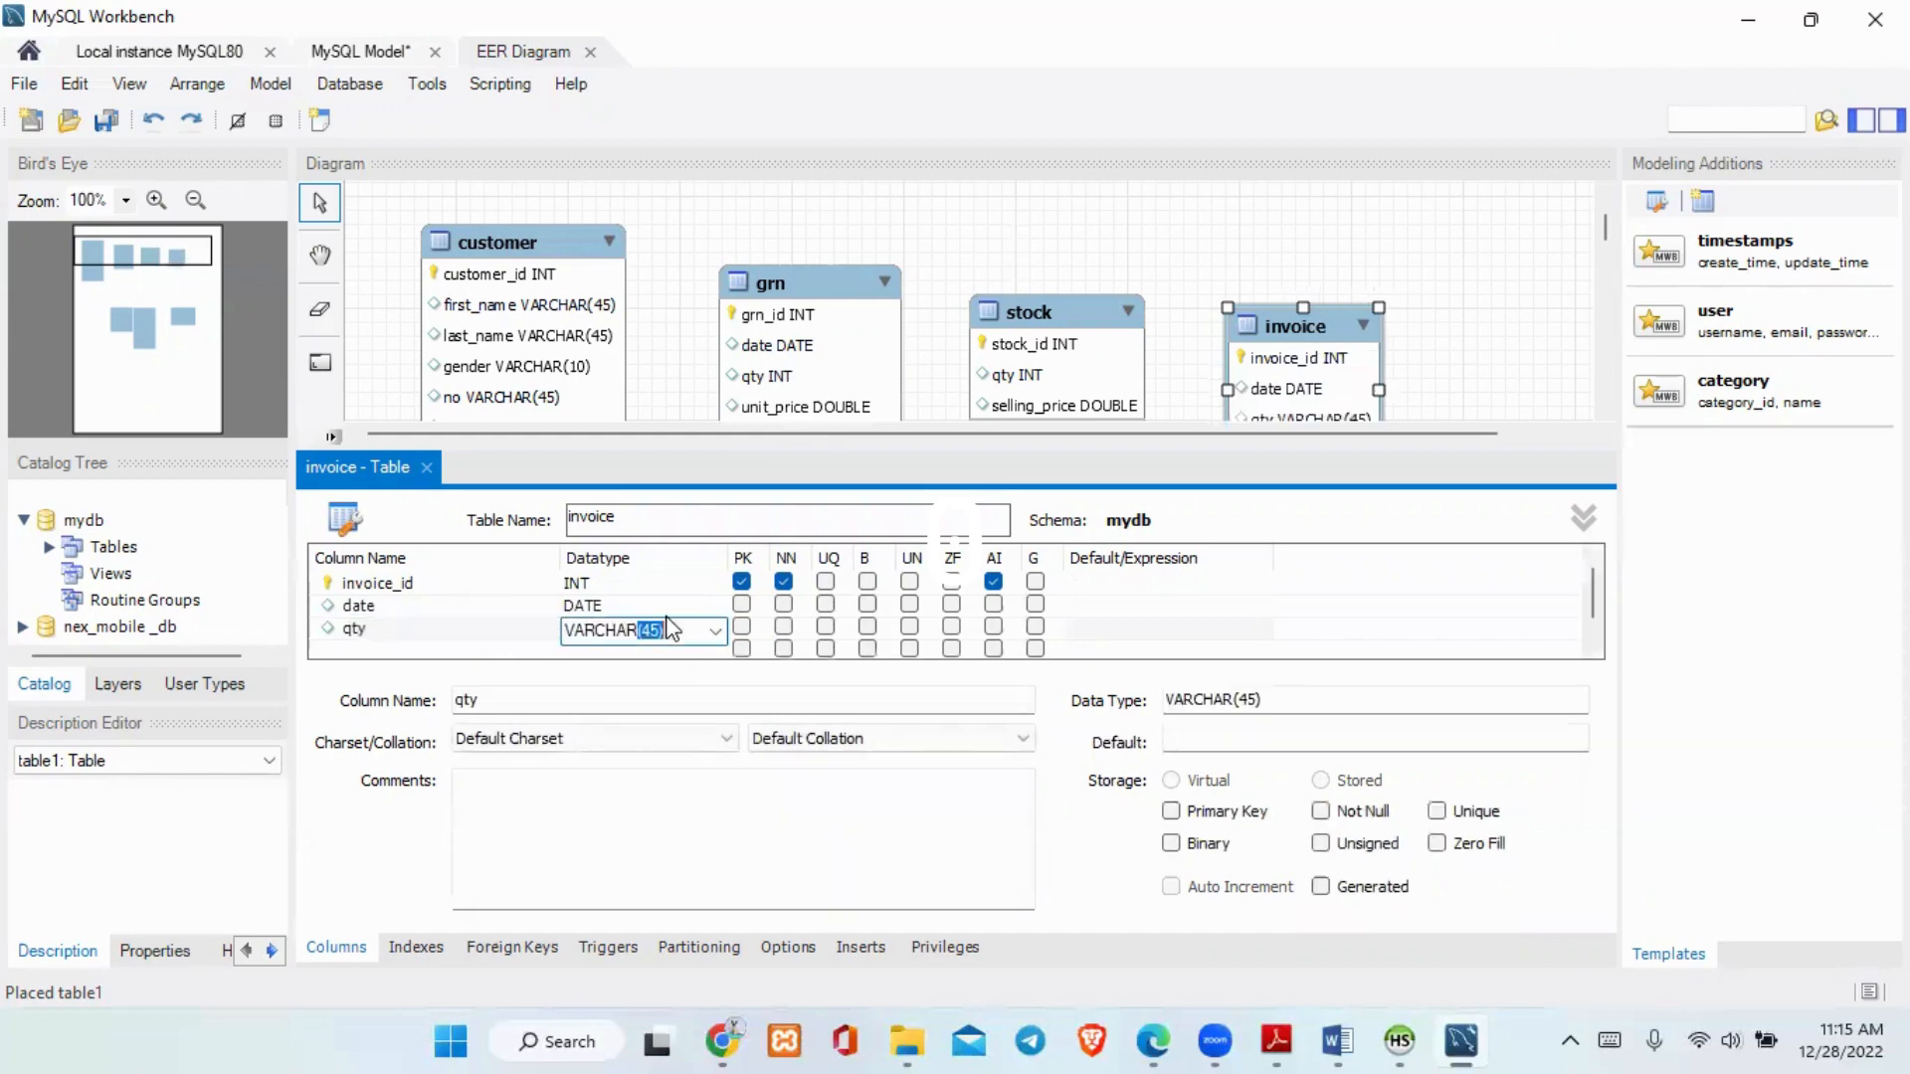
key("BackSpace")
key("BackSpace")
key("BackSpace")
key("BackSpace")
key("BackSpace")
key("BackSpace")
key("BackSpace")
type("DOUBLE")
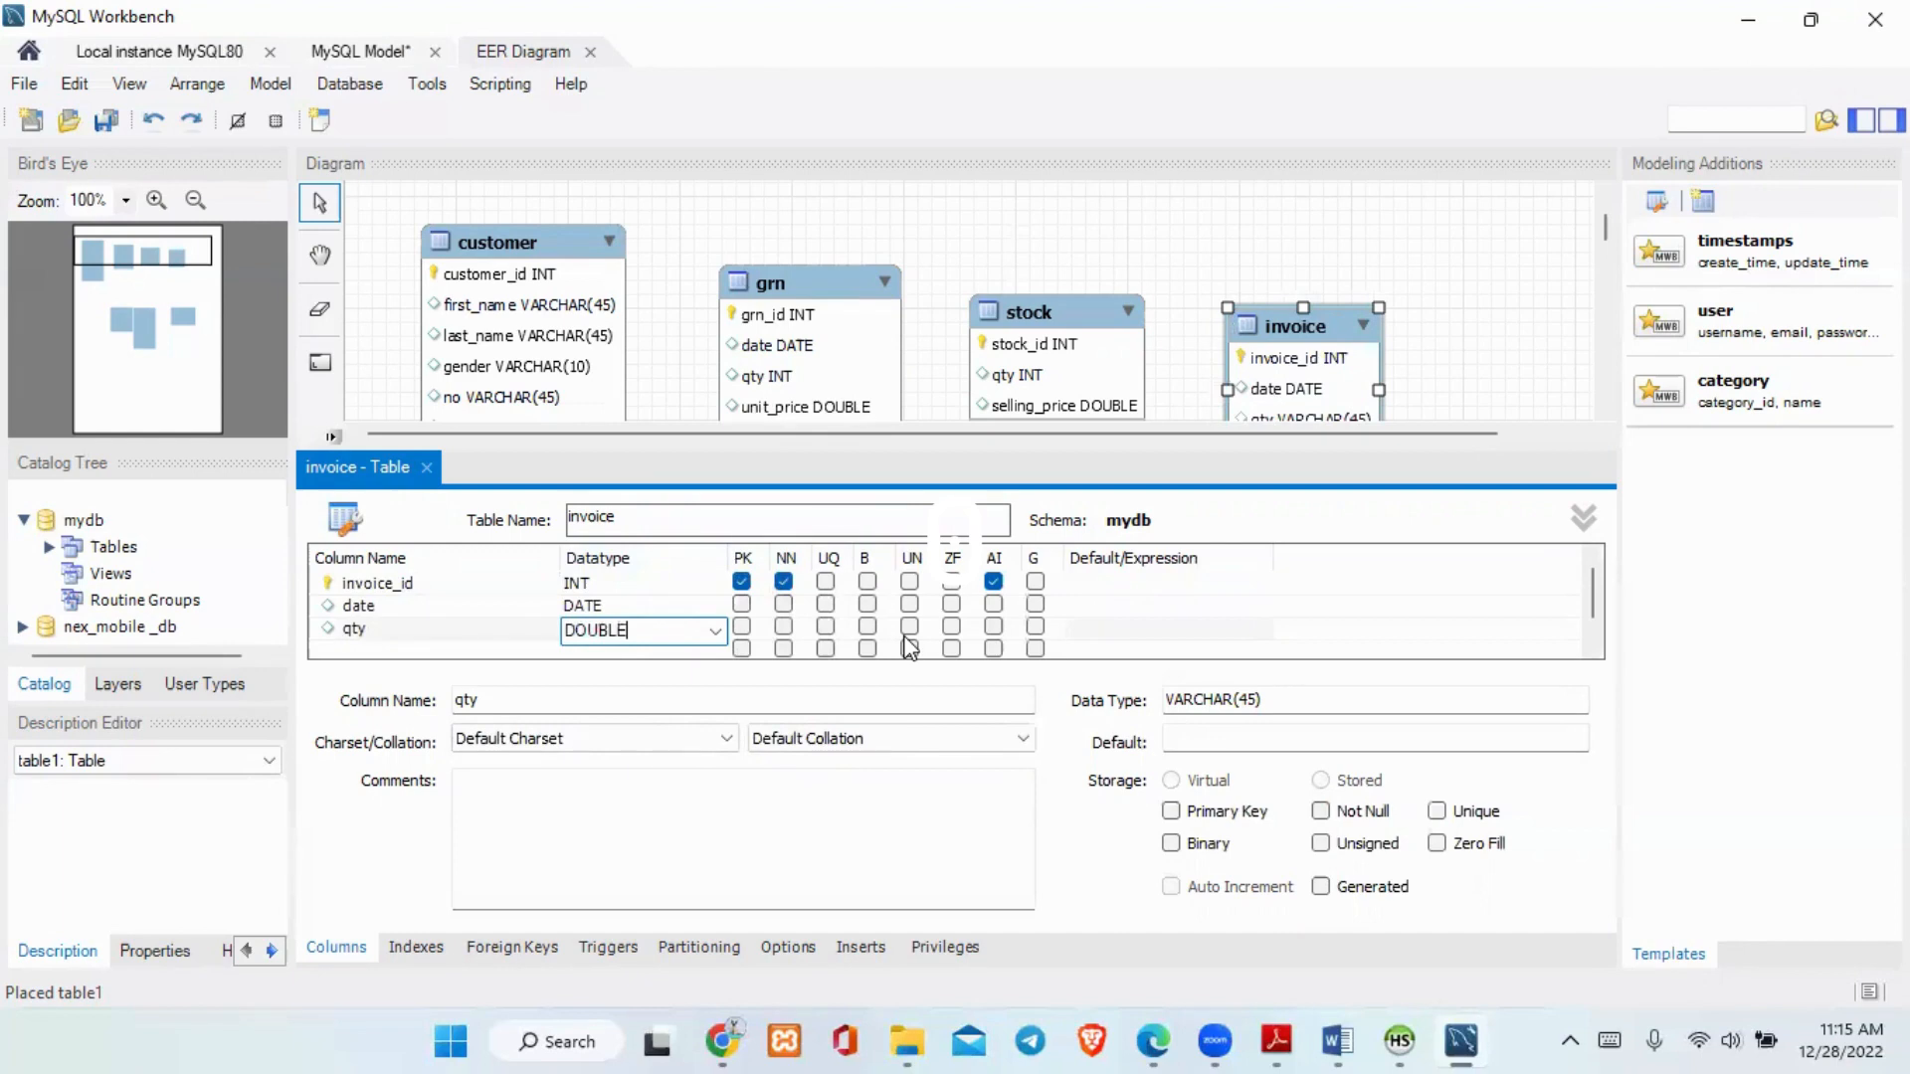
- Add a fourth column named total to the invoice table below the qty column
left_click(448, 651)
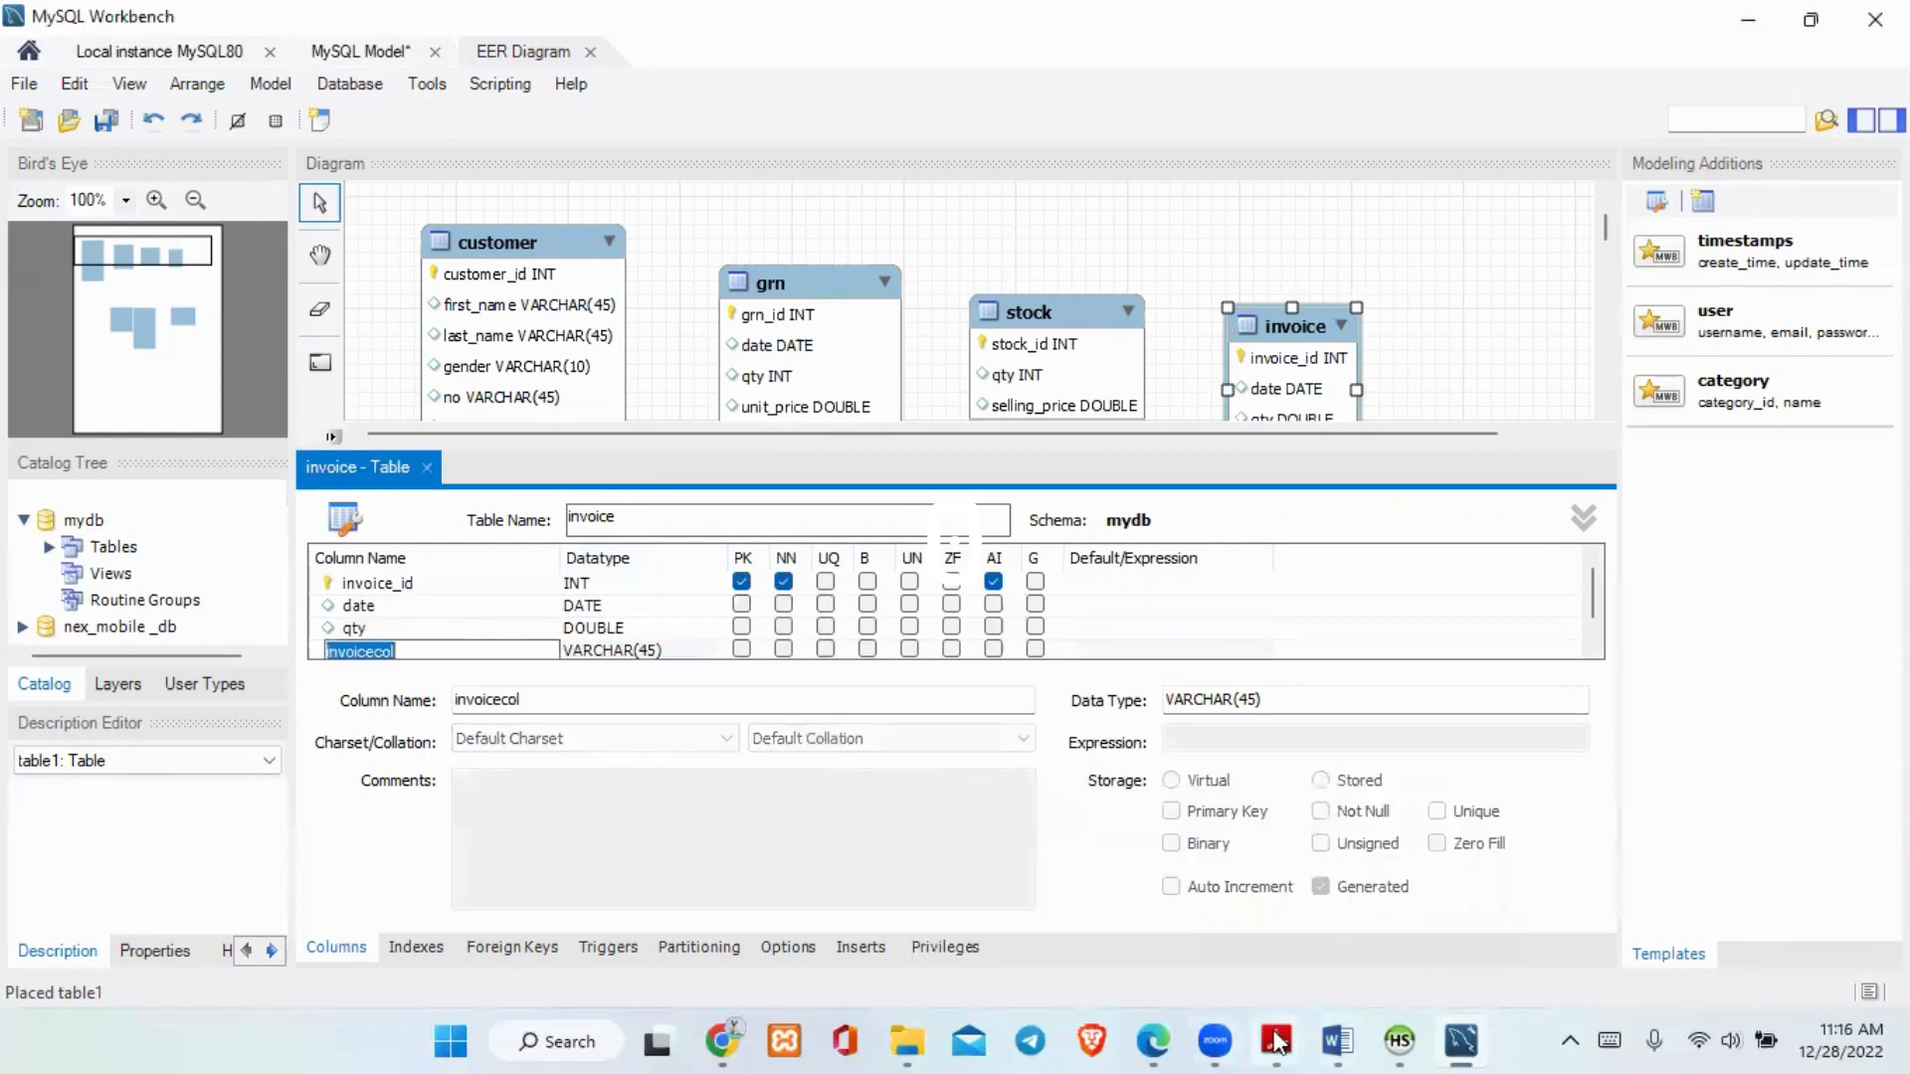
mouse_move(1277, 1041)
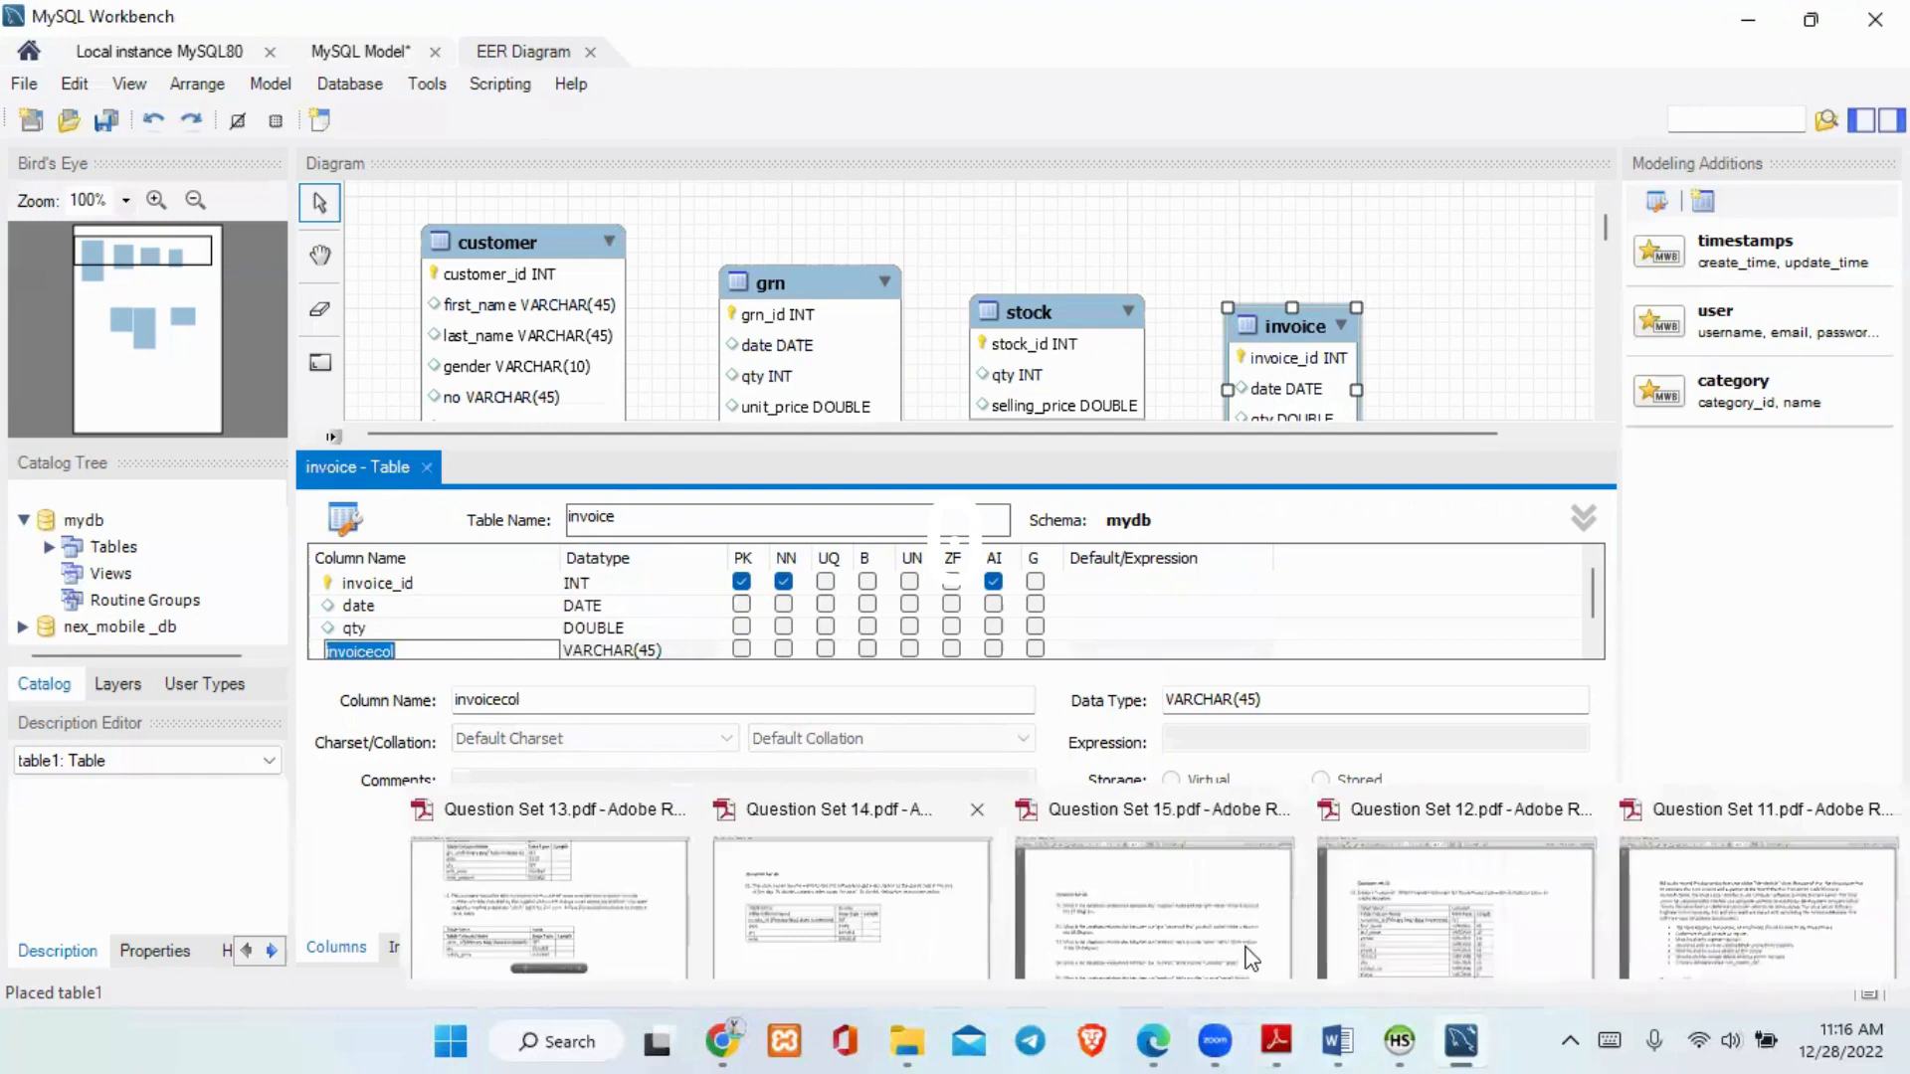
left_click(1477, 1036)
left_click(1475, 959)
type("TO")
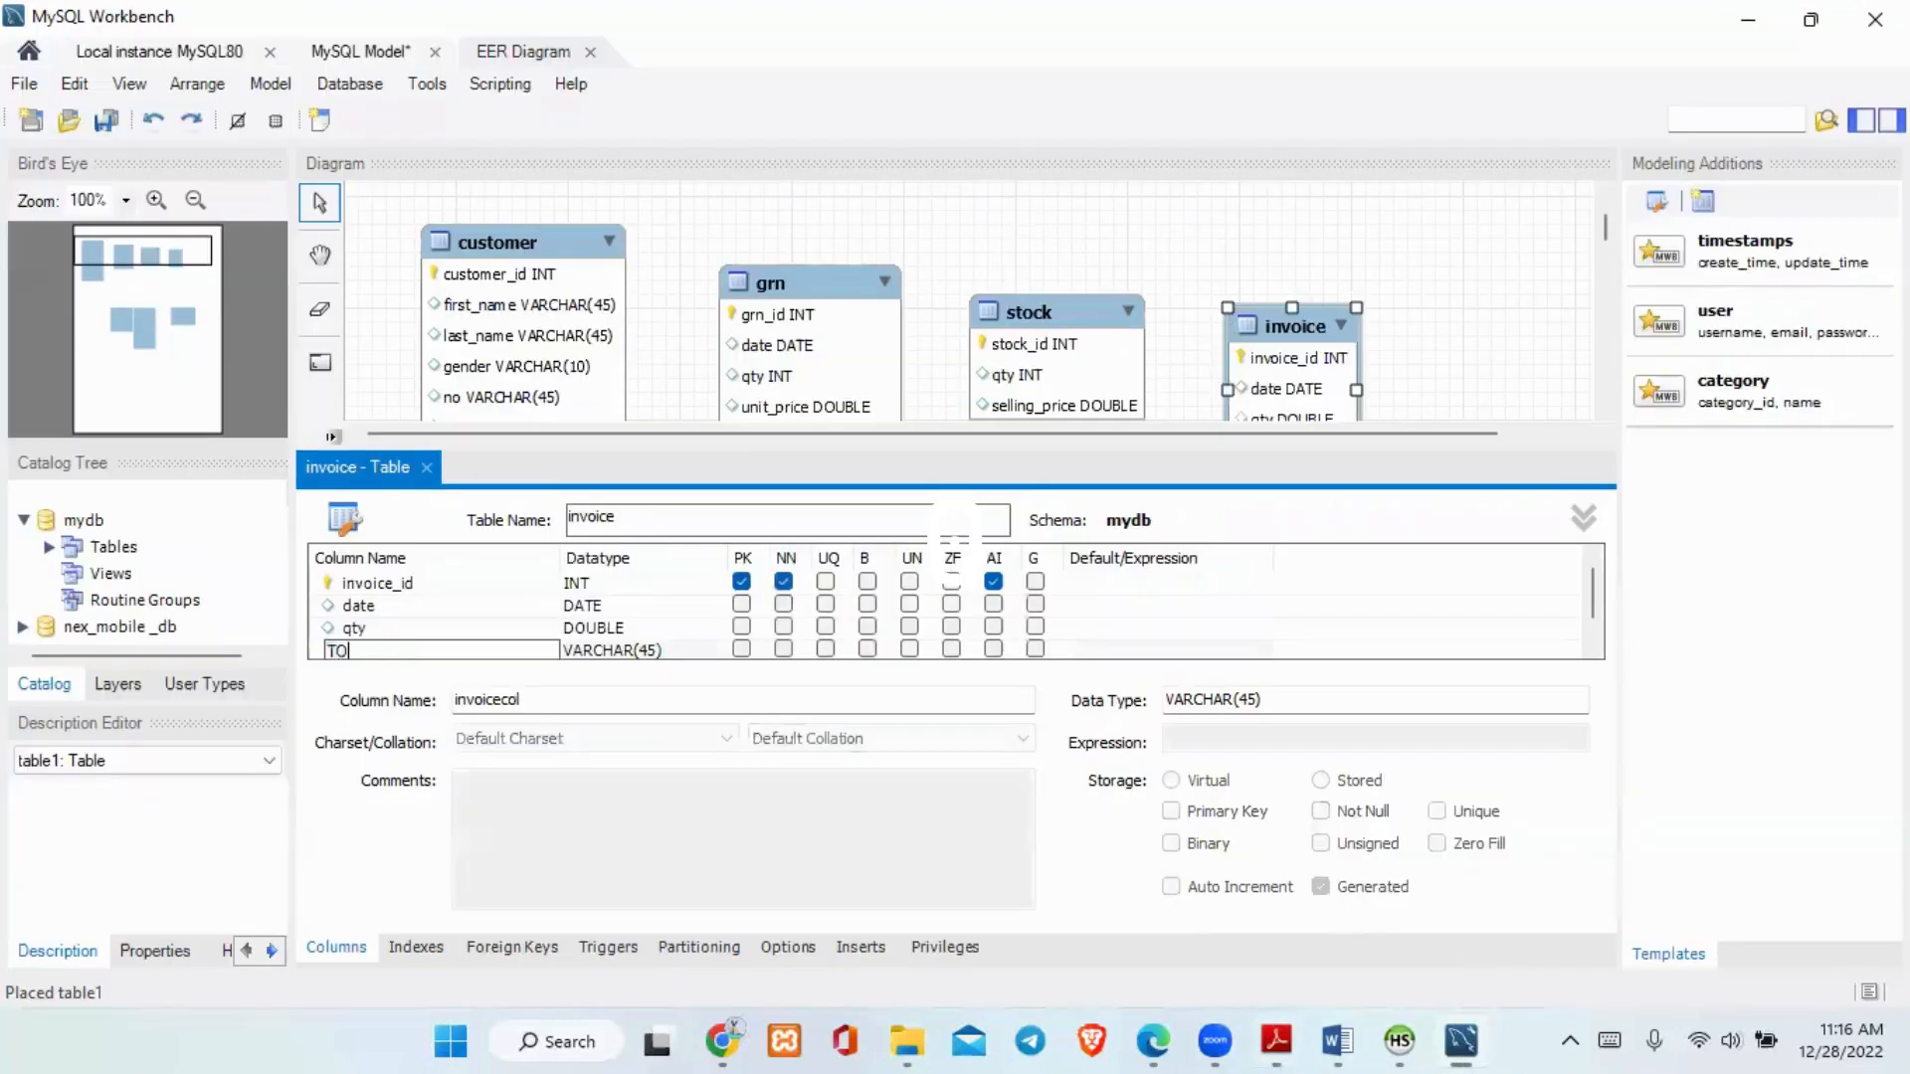
key("BackSpace")
key("BackSpace")
key("BackSpace")
- Set the data type of the invoice table's total column to DOUBLE
double_click(636, 644)
left_click(635, 633)
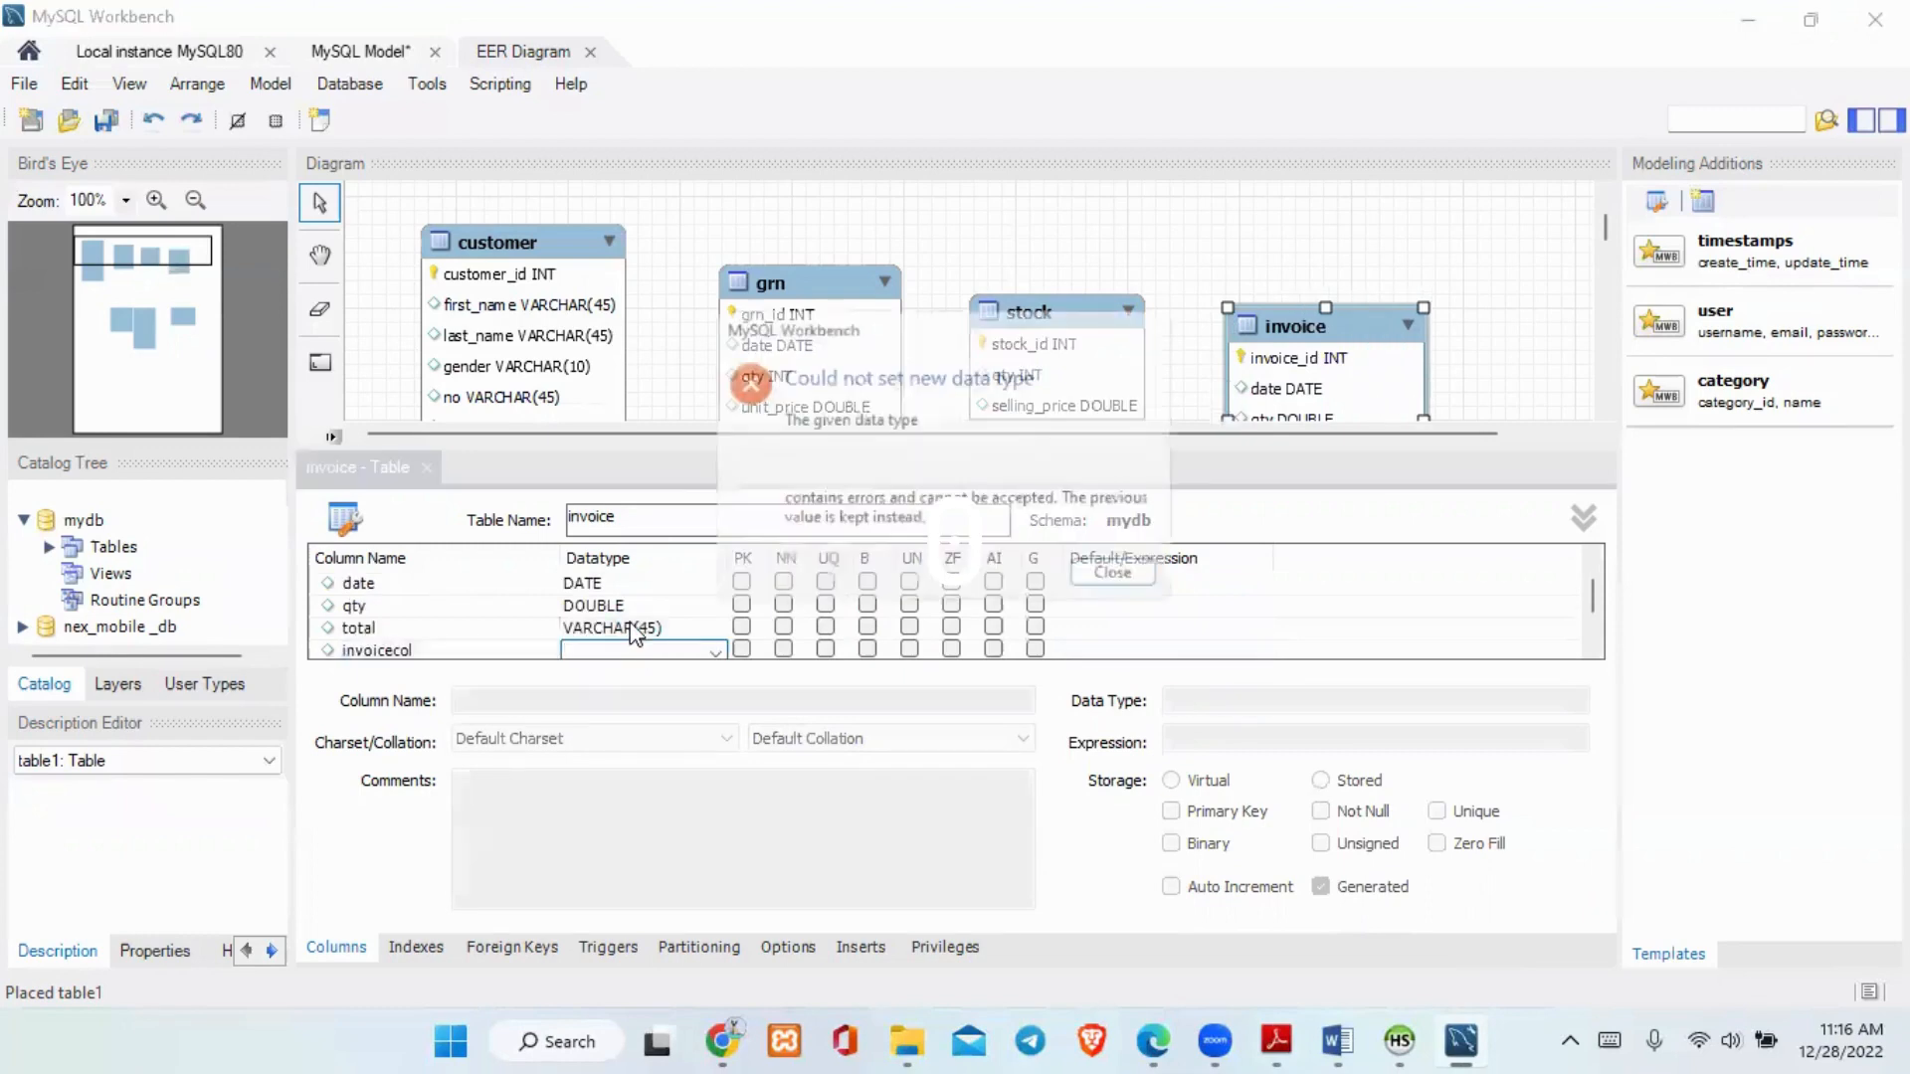
left_click(1150, 582)
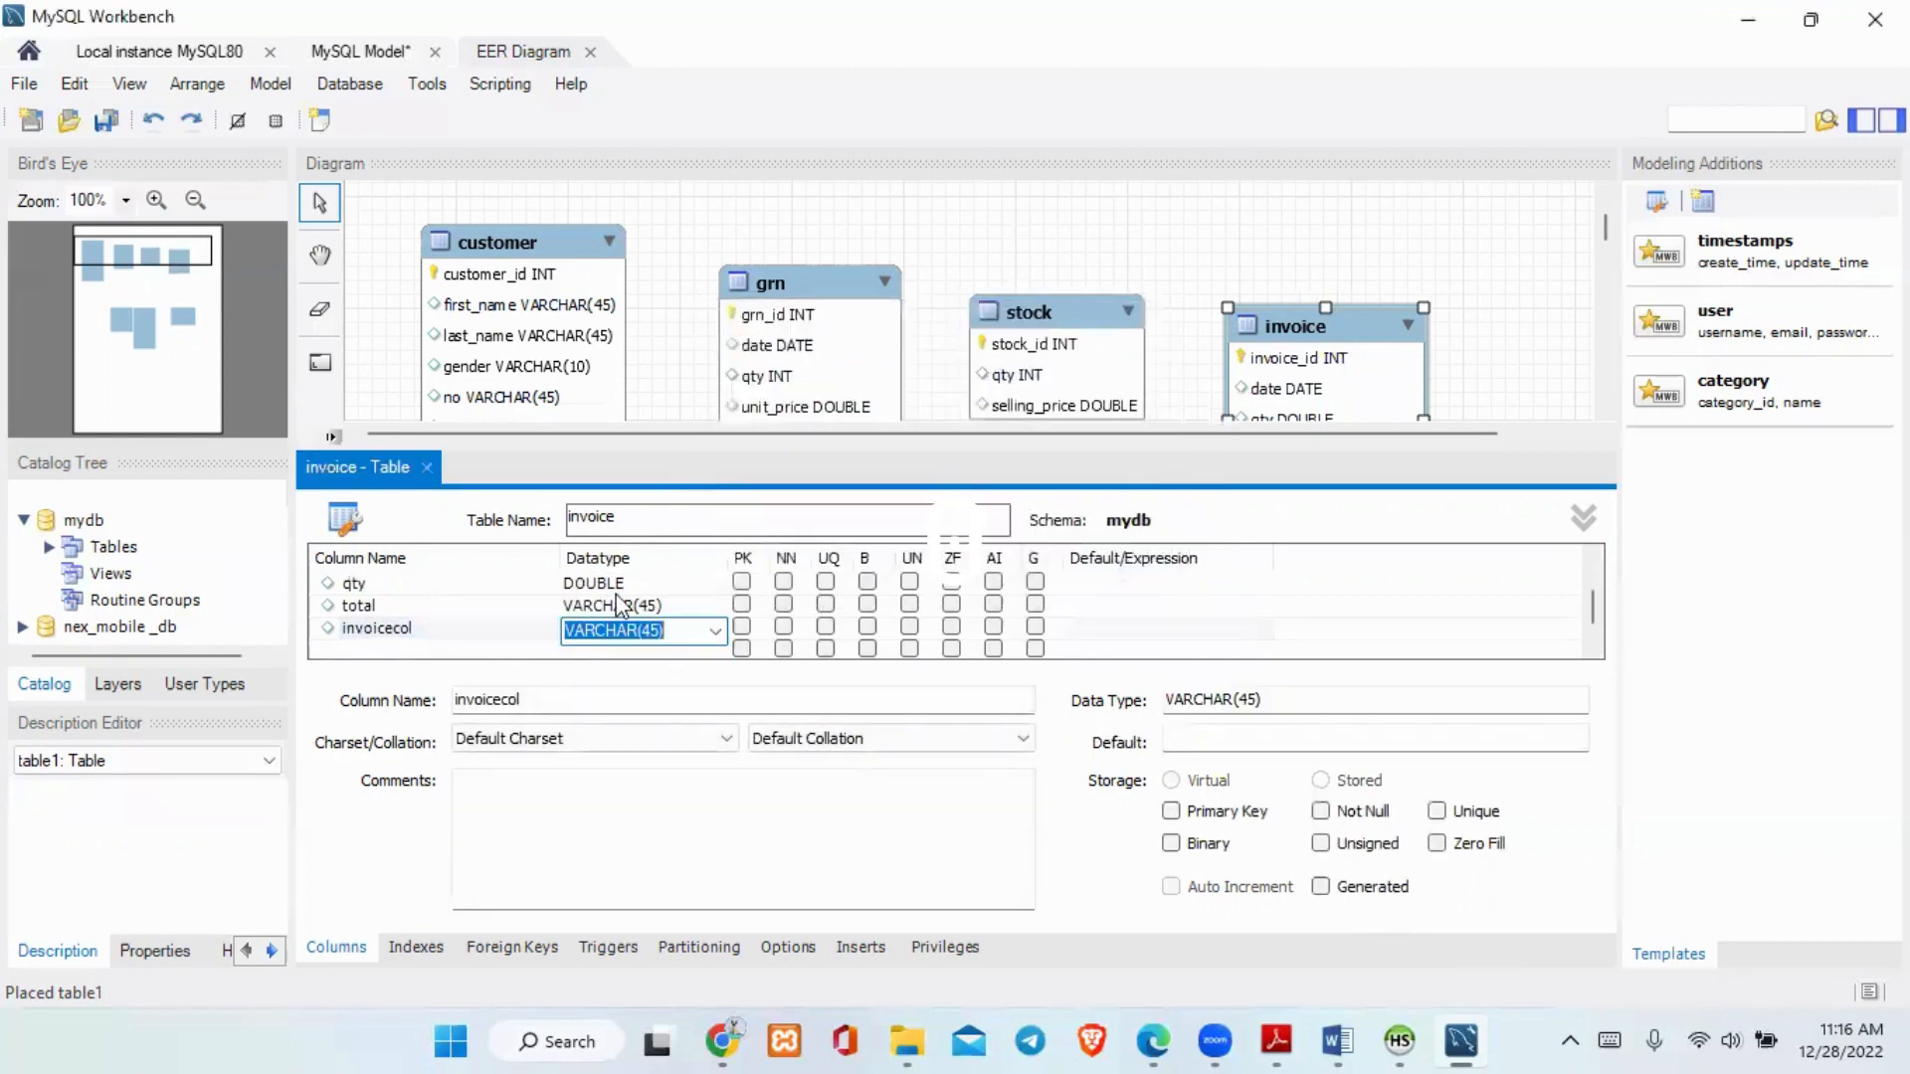
left_click(660, 604)
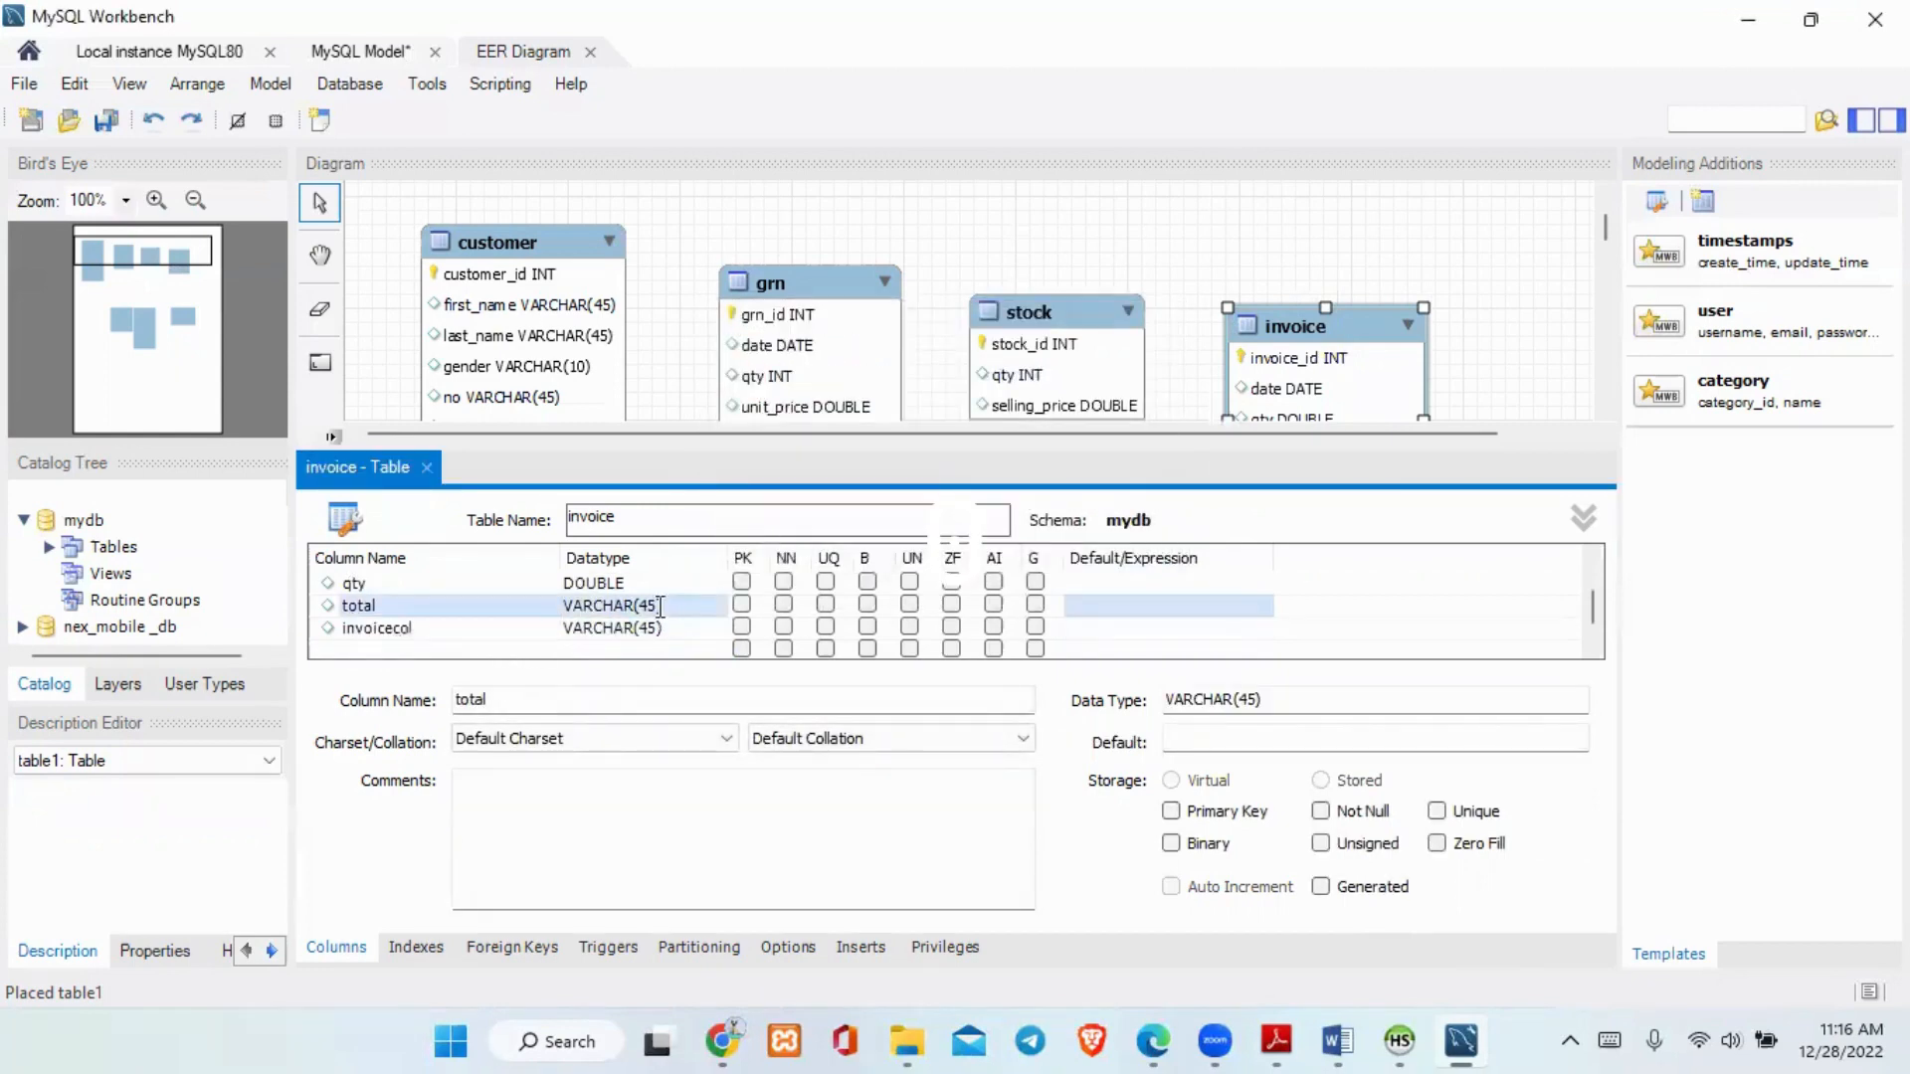
left_click(661, 604)
type("DOUBLE")
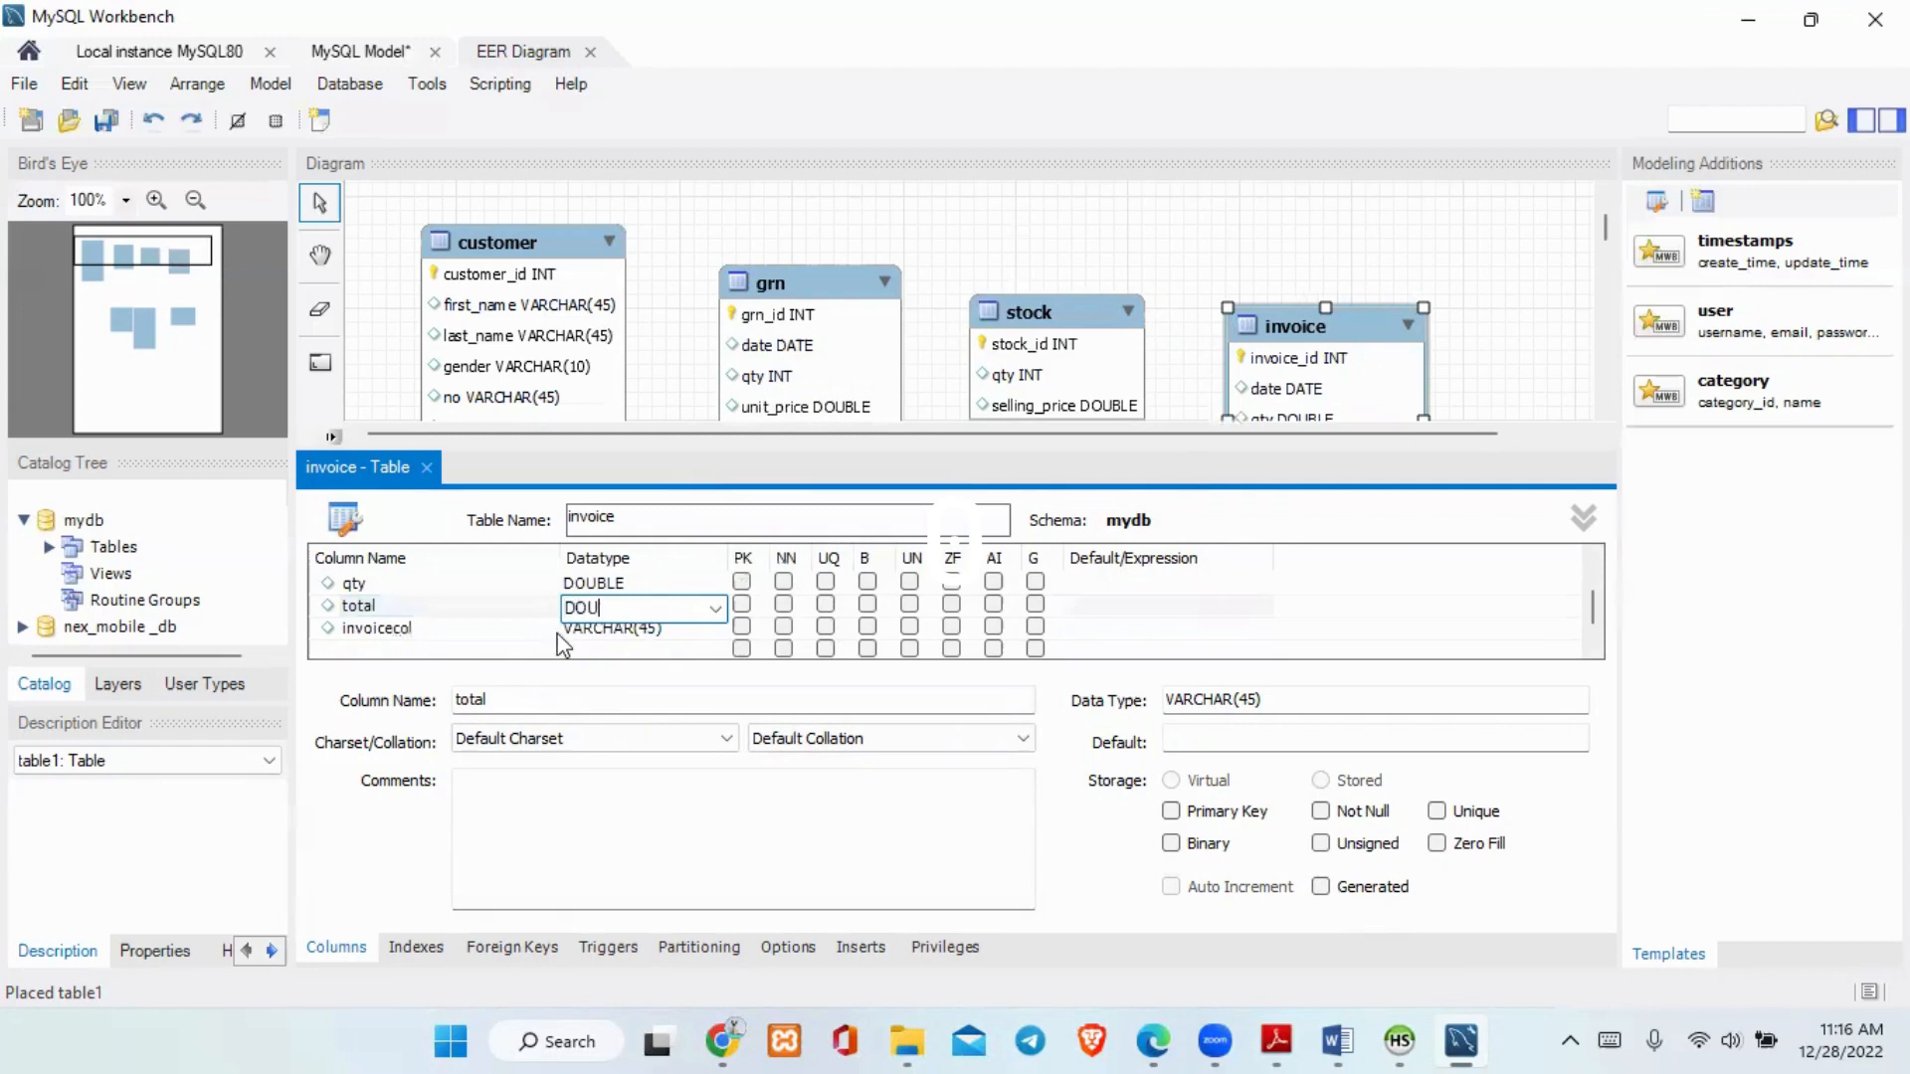
- Delete the surplus invoicecol column from the invoice table and close the table editor
left_click(499, 630)
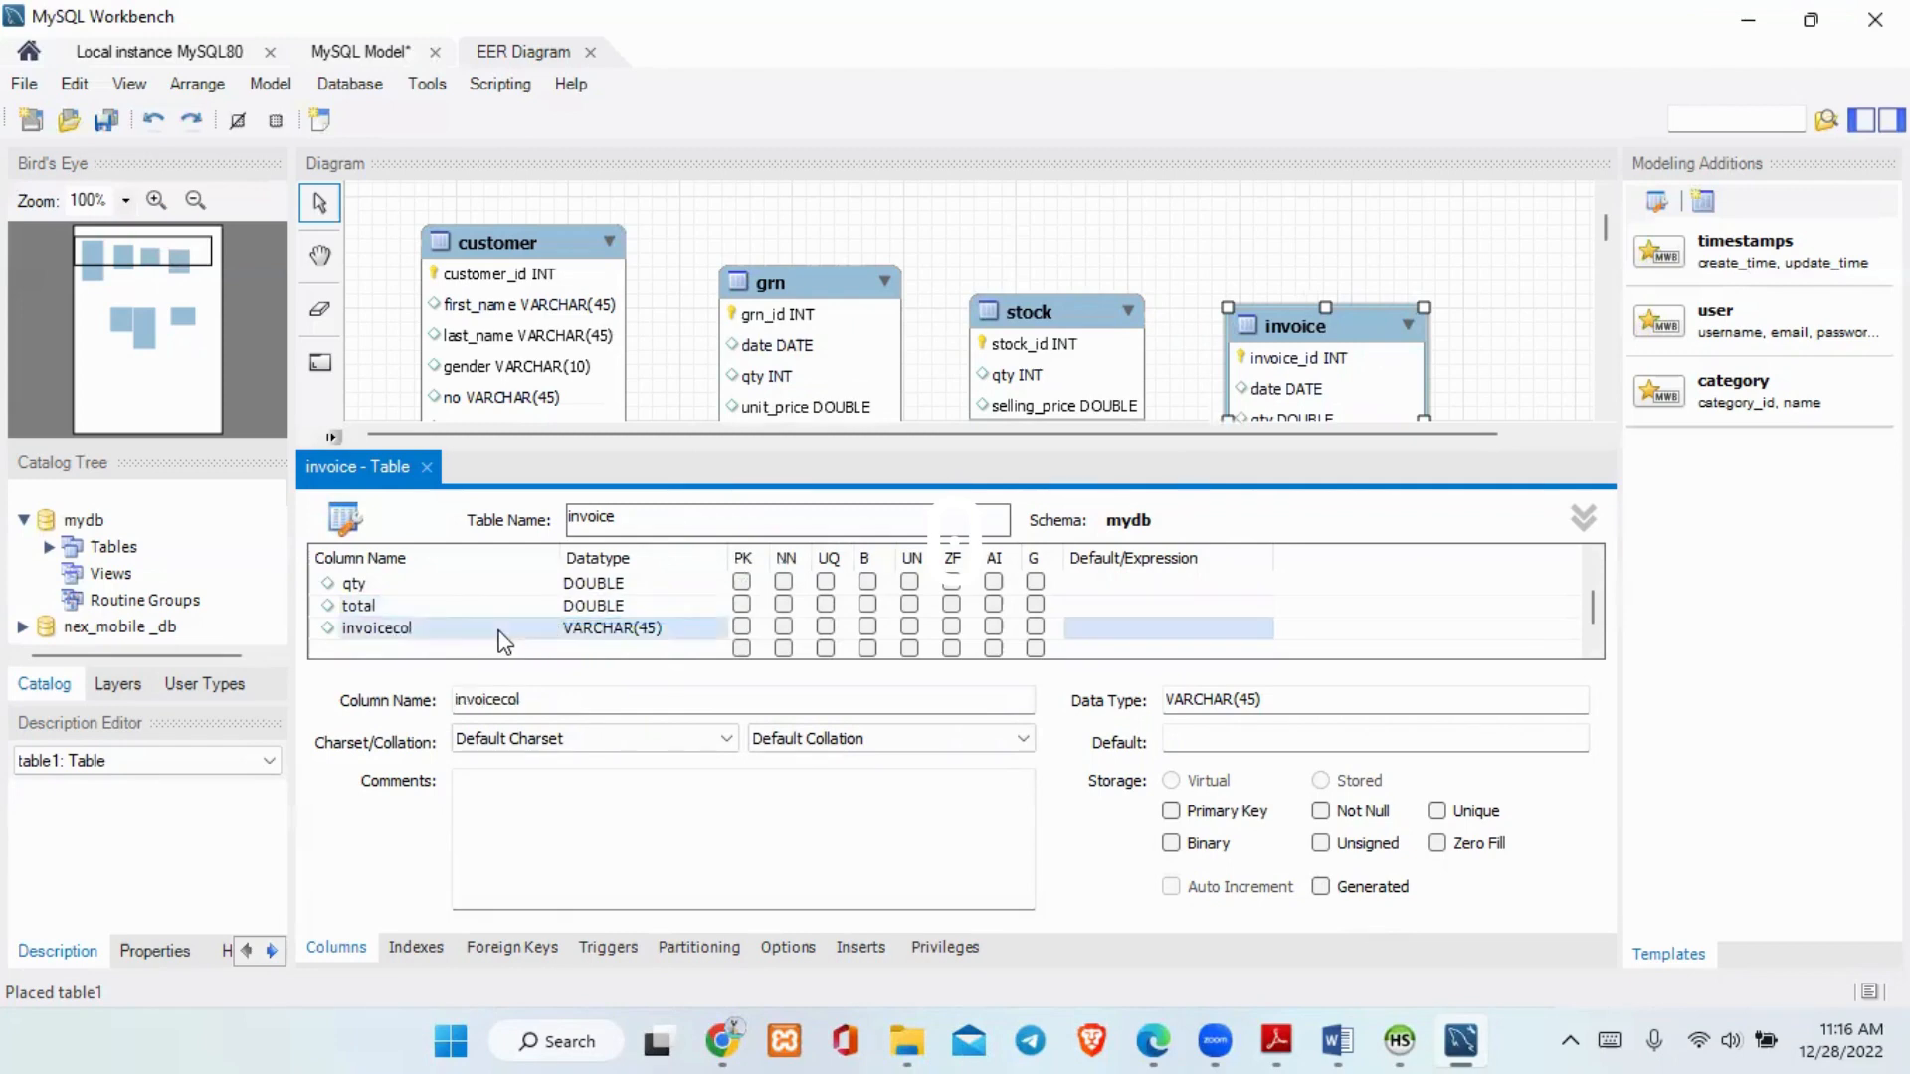
right_click(498, 630)
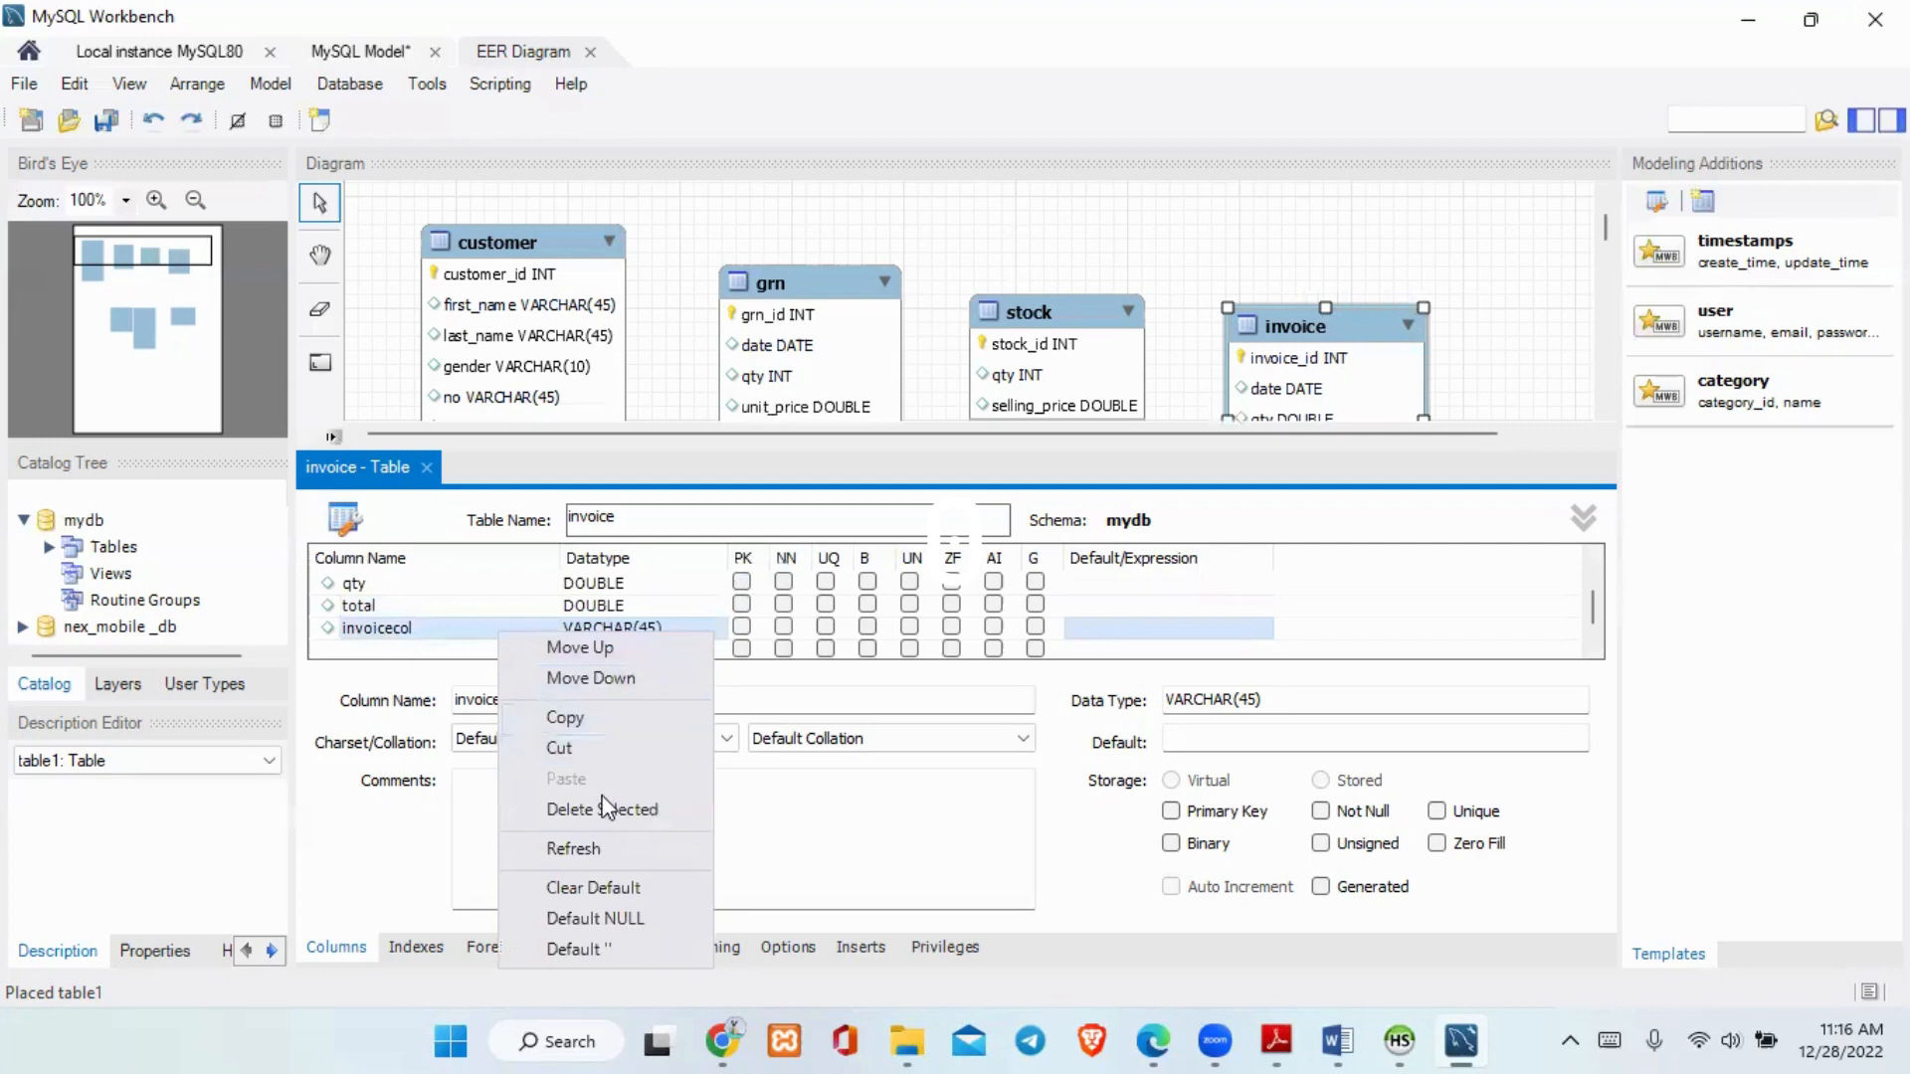
key("Escape")
key("Delete")
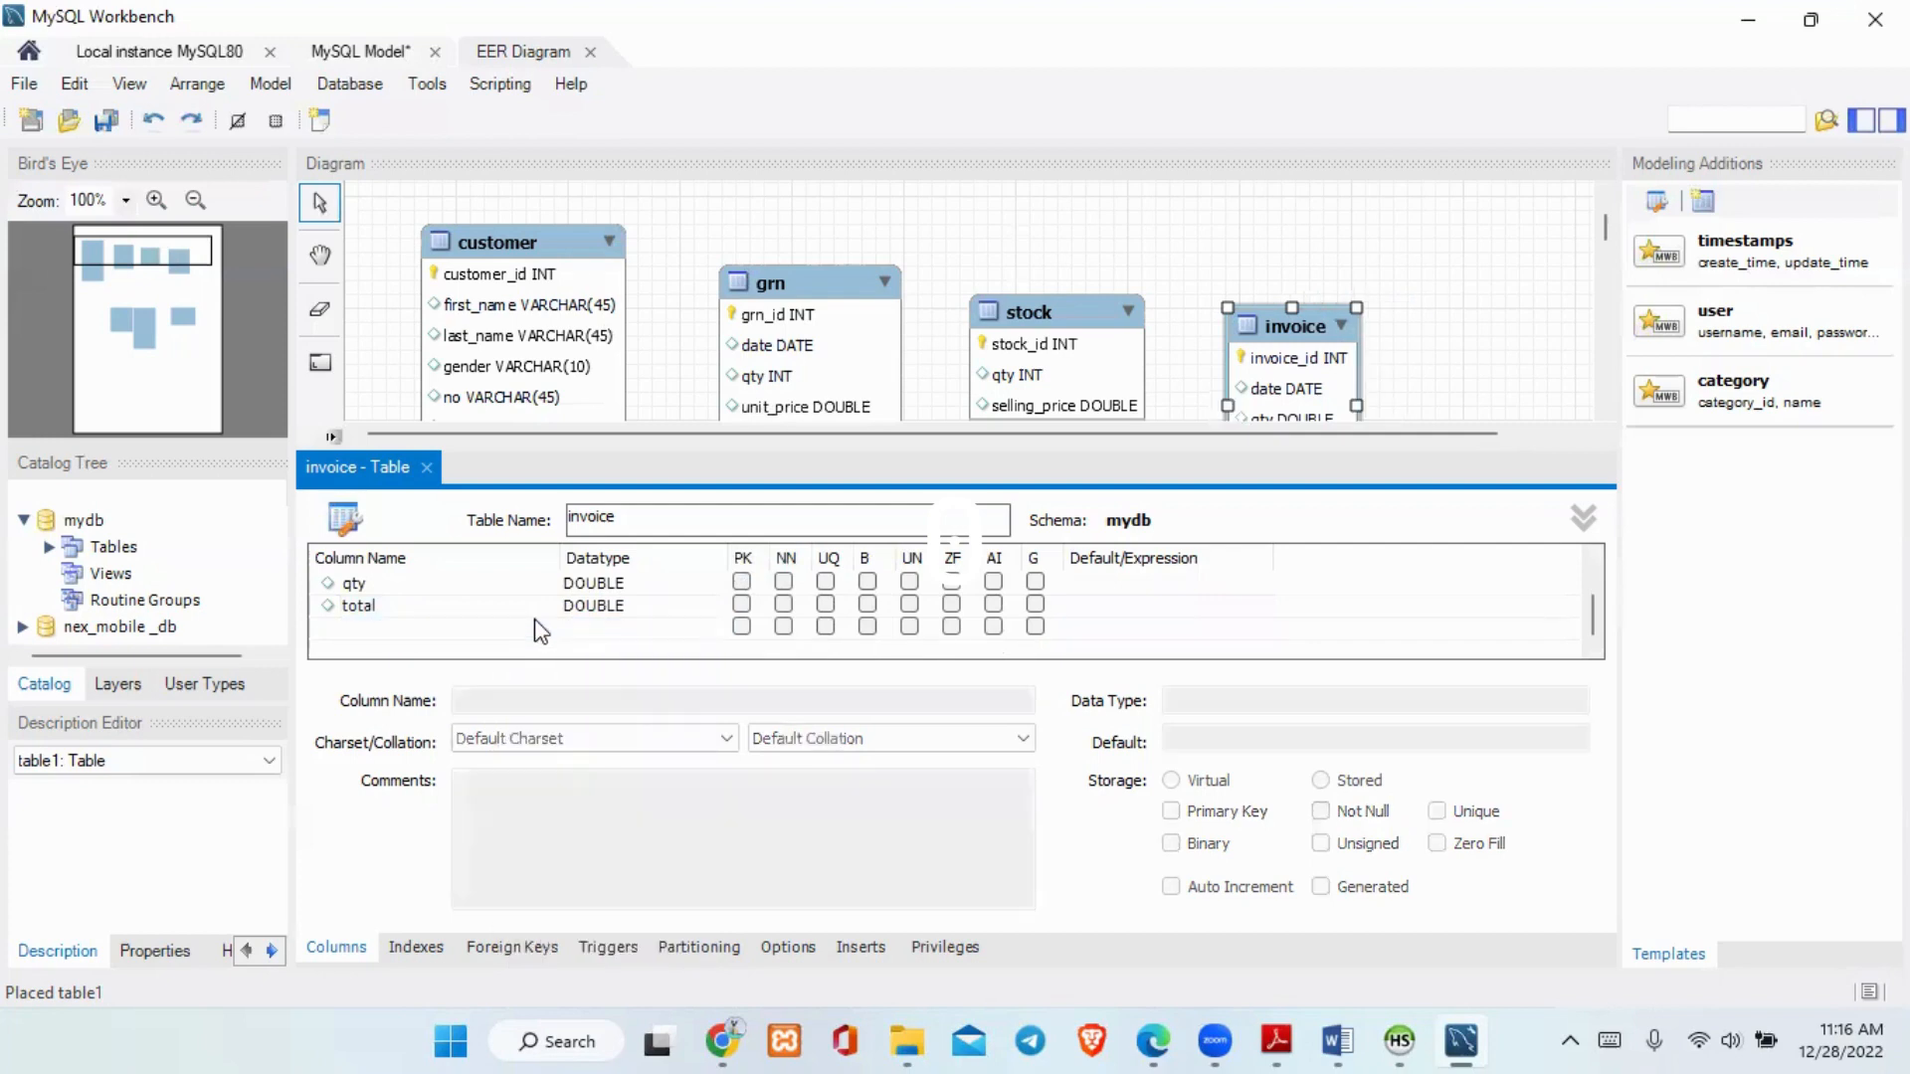
left_click(427, 466)
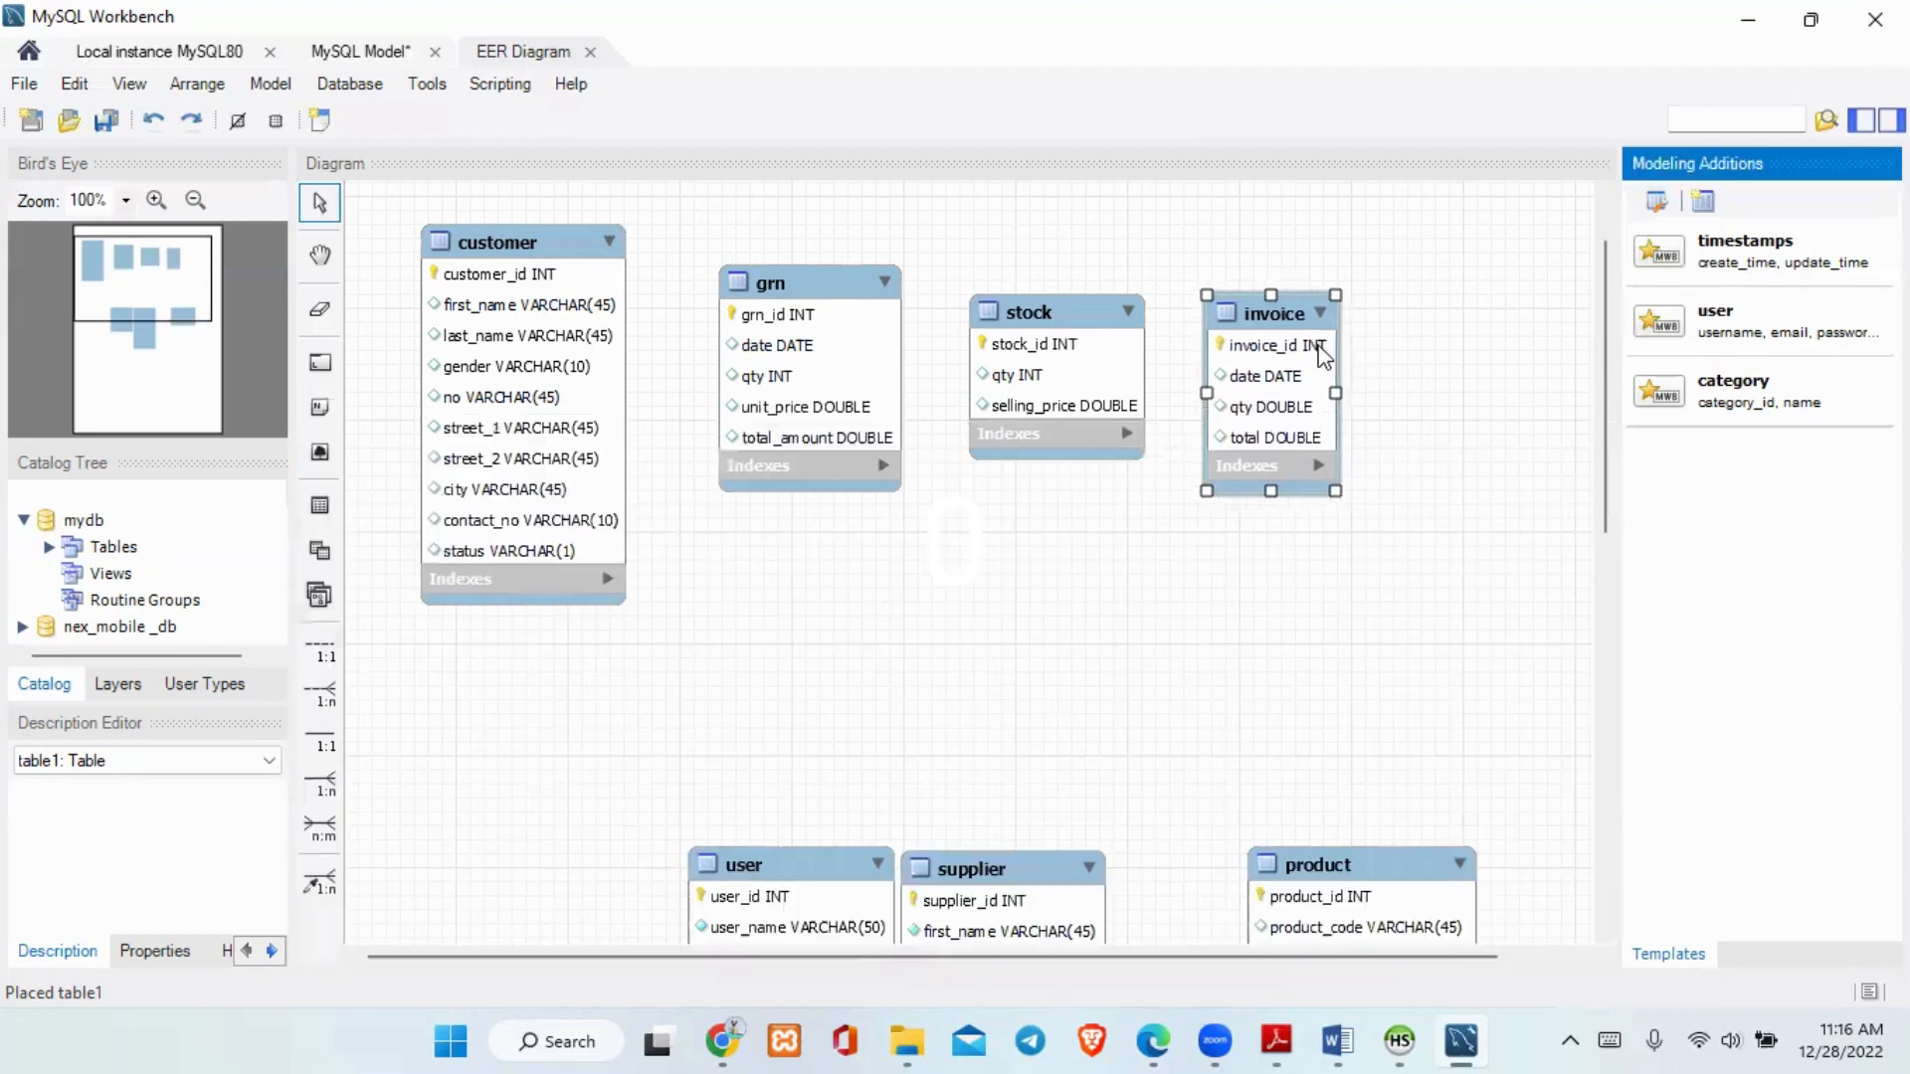
- Move the user table below customer, the supplier table below grn, and the product table below stock in the diagram
left_click_drag(1352, 366, 1332, 352)
left_click(1403, 399)
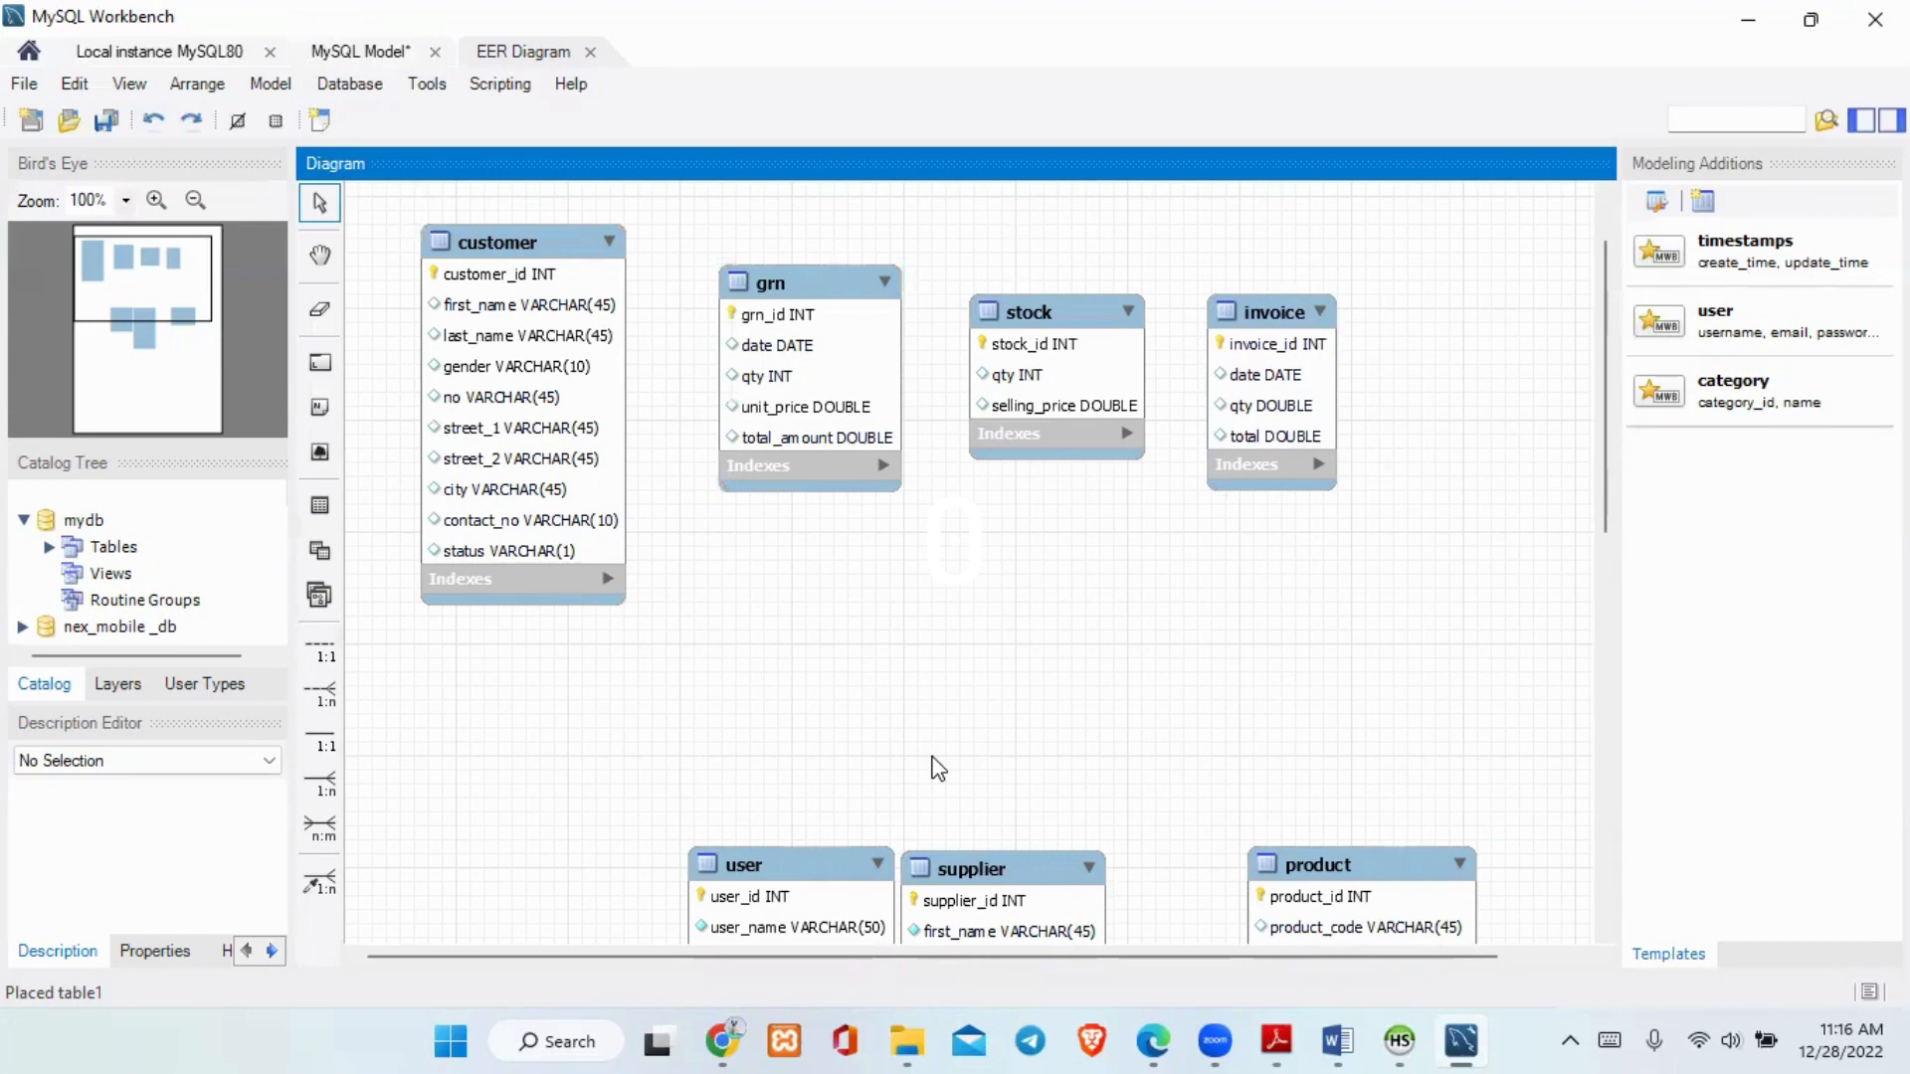
left_click_drag(792, 865, 519, 688)
left_click_drag(1027, 929, 844, 608)
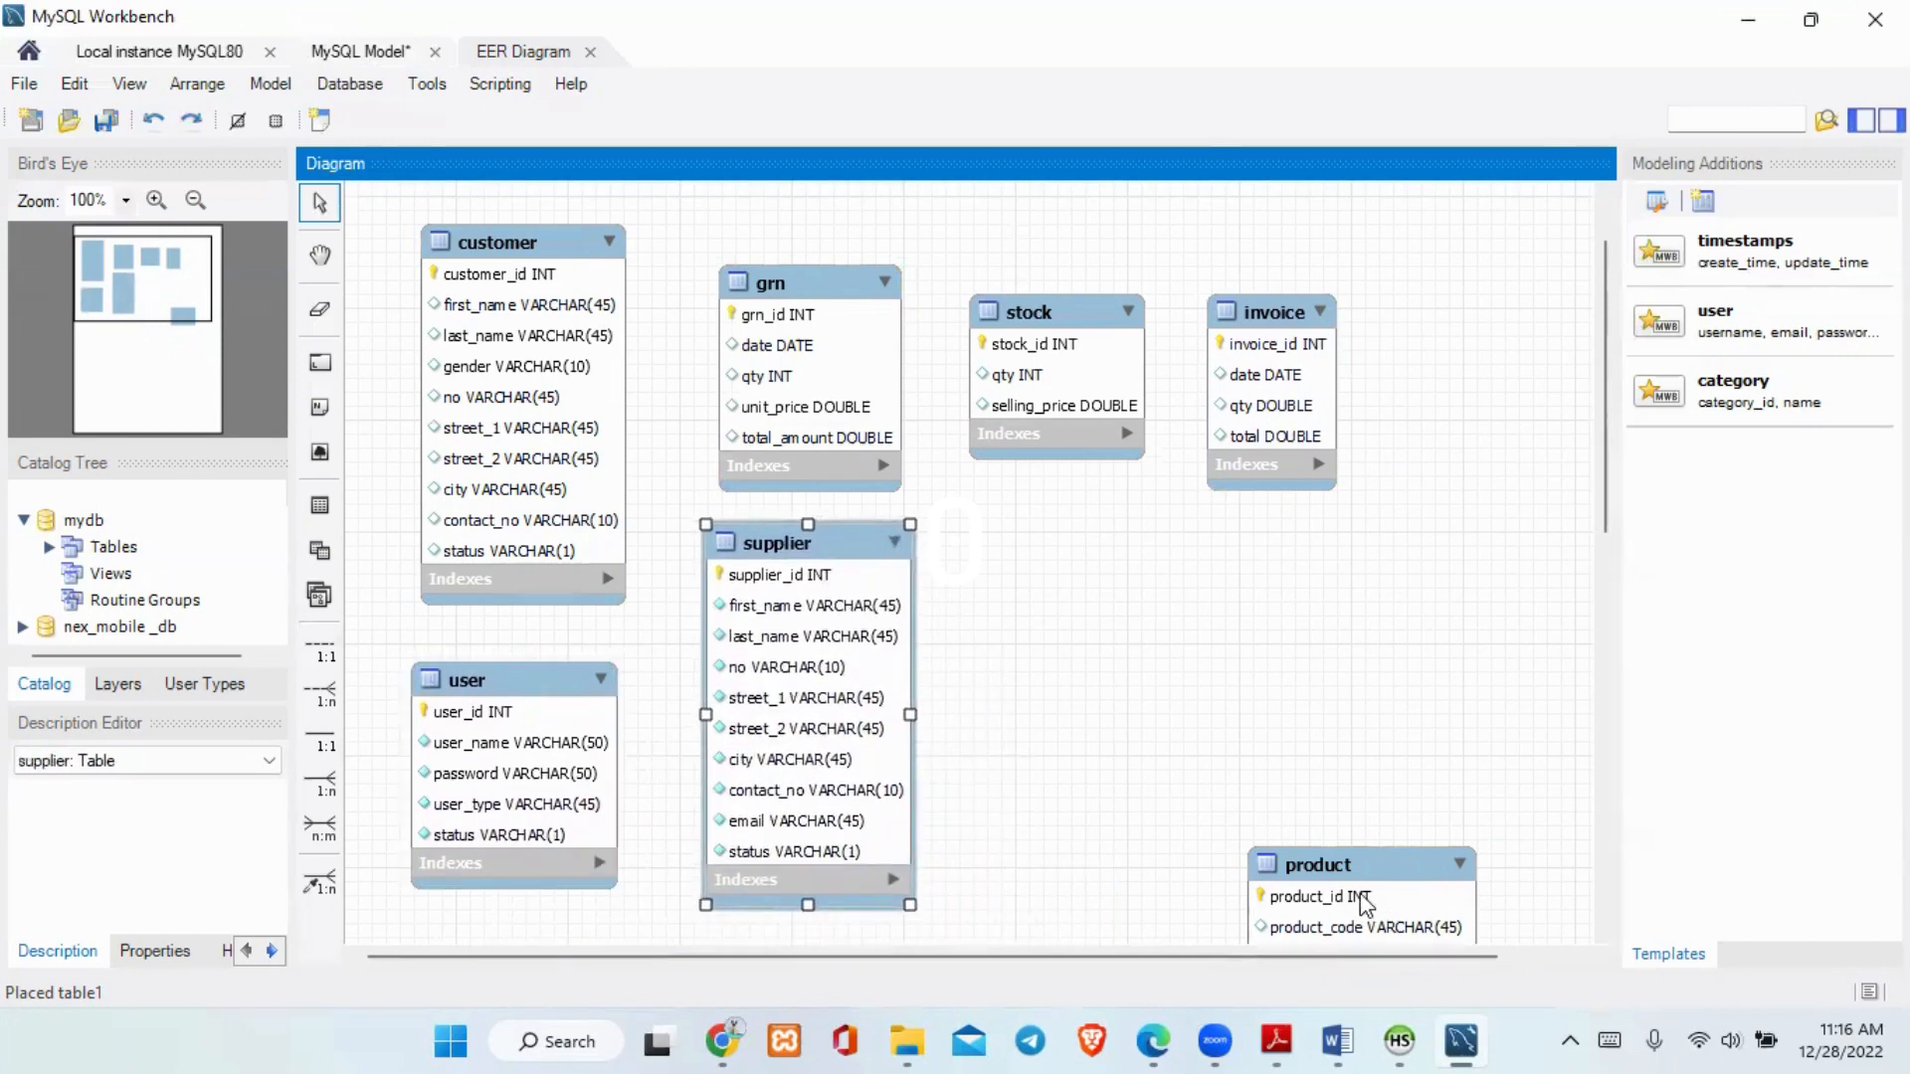
left_click_drag(1359, 898, 1092, 610)
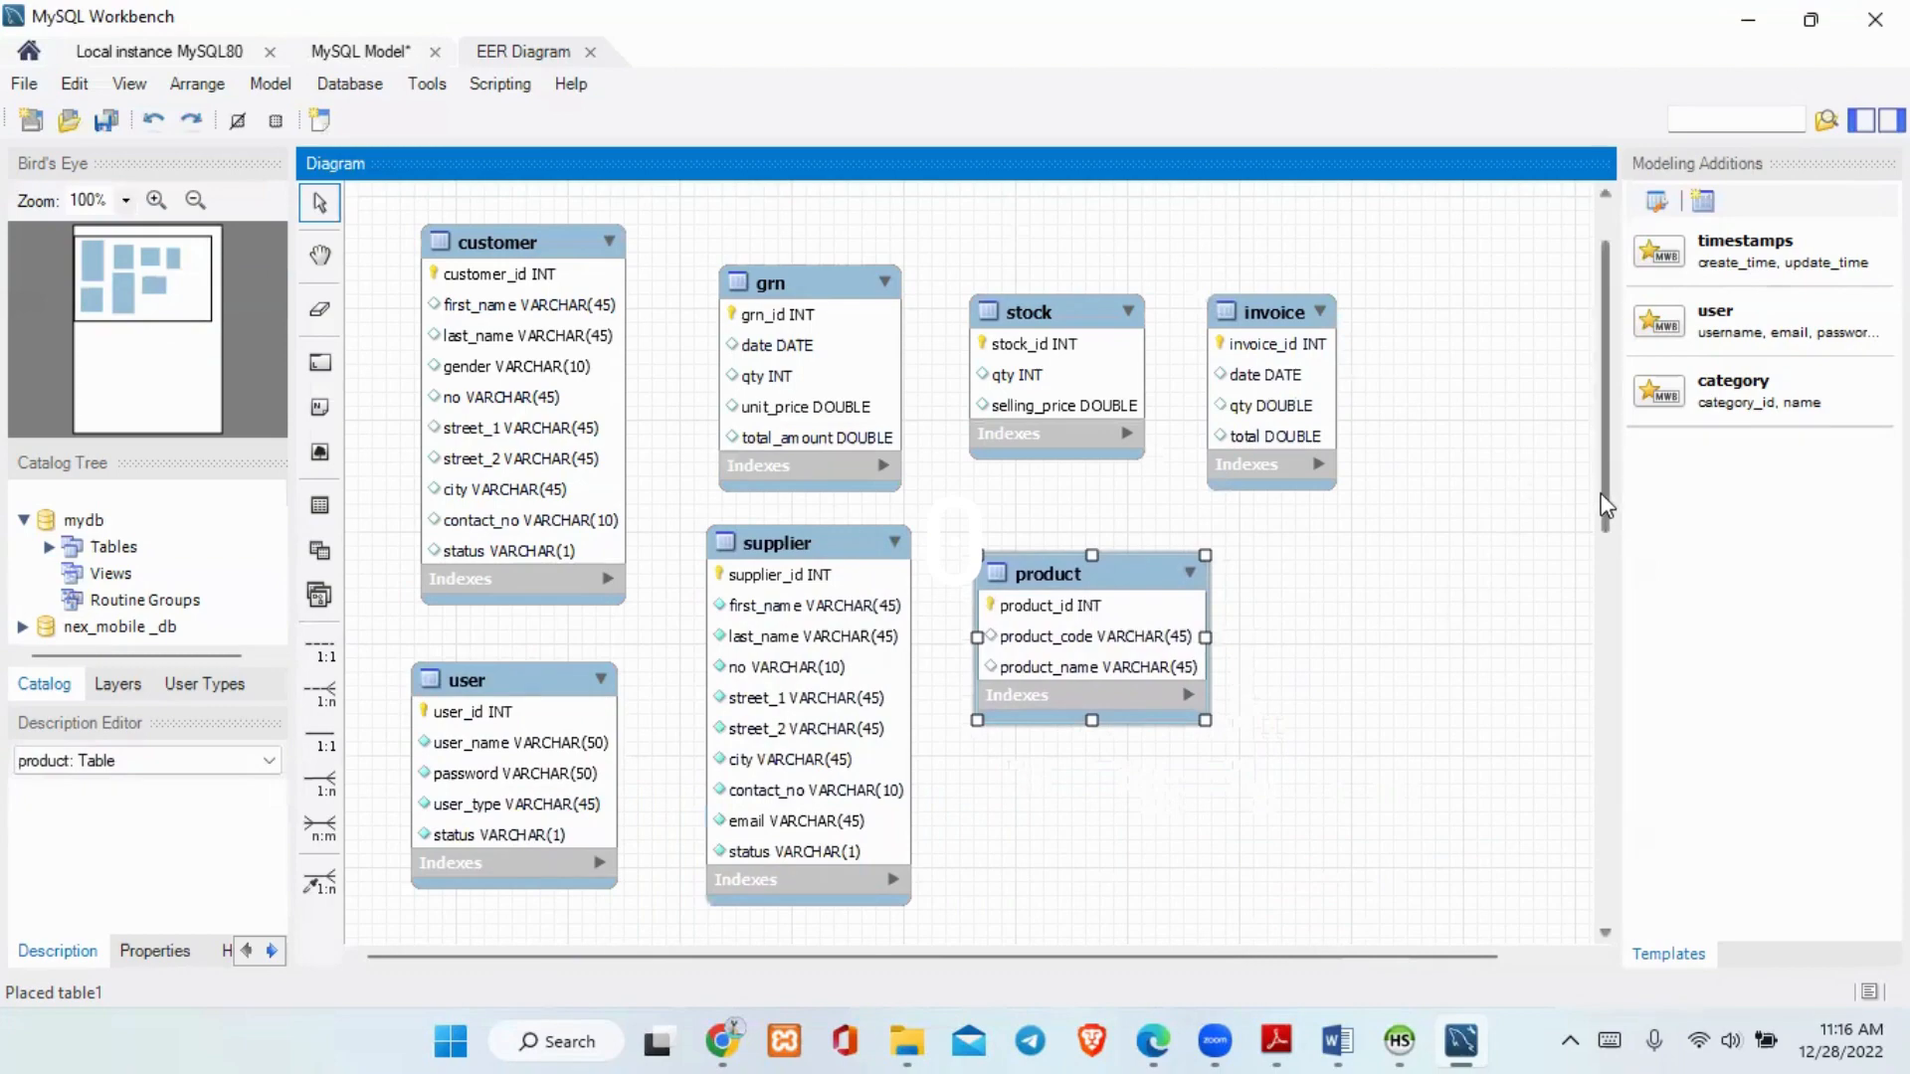
- Fine-tune the positions of the invoice and product tables so they sit clear of their neighbours
left_click_drag(1605, 519, 1618, 470)
left_click_drag(1265, 358, 1279, 344)
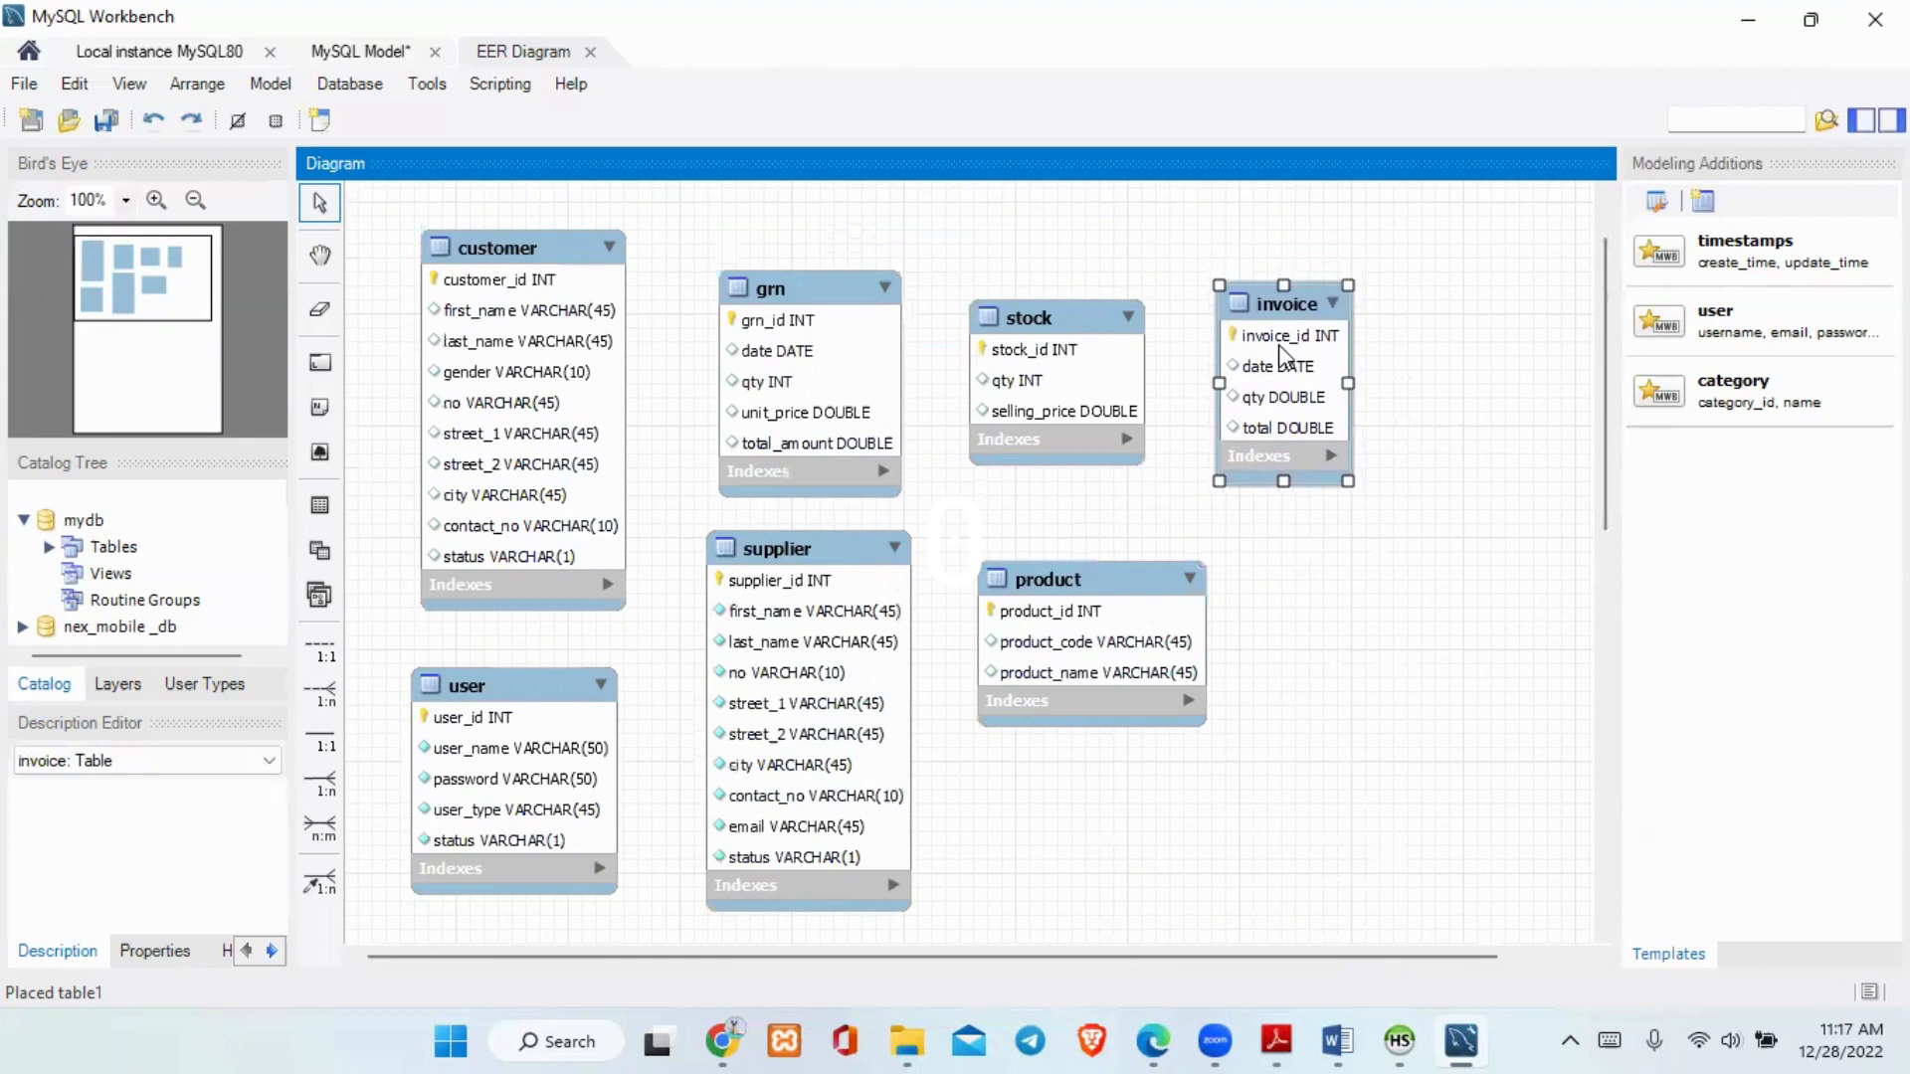
left_click_drag(1281, 353, 1315, 380)
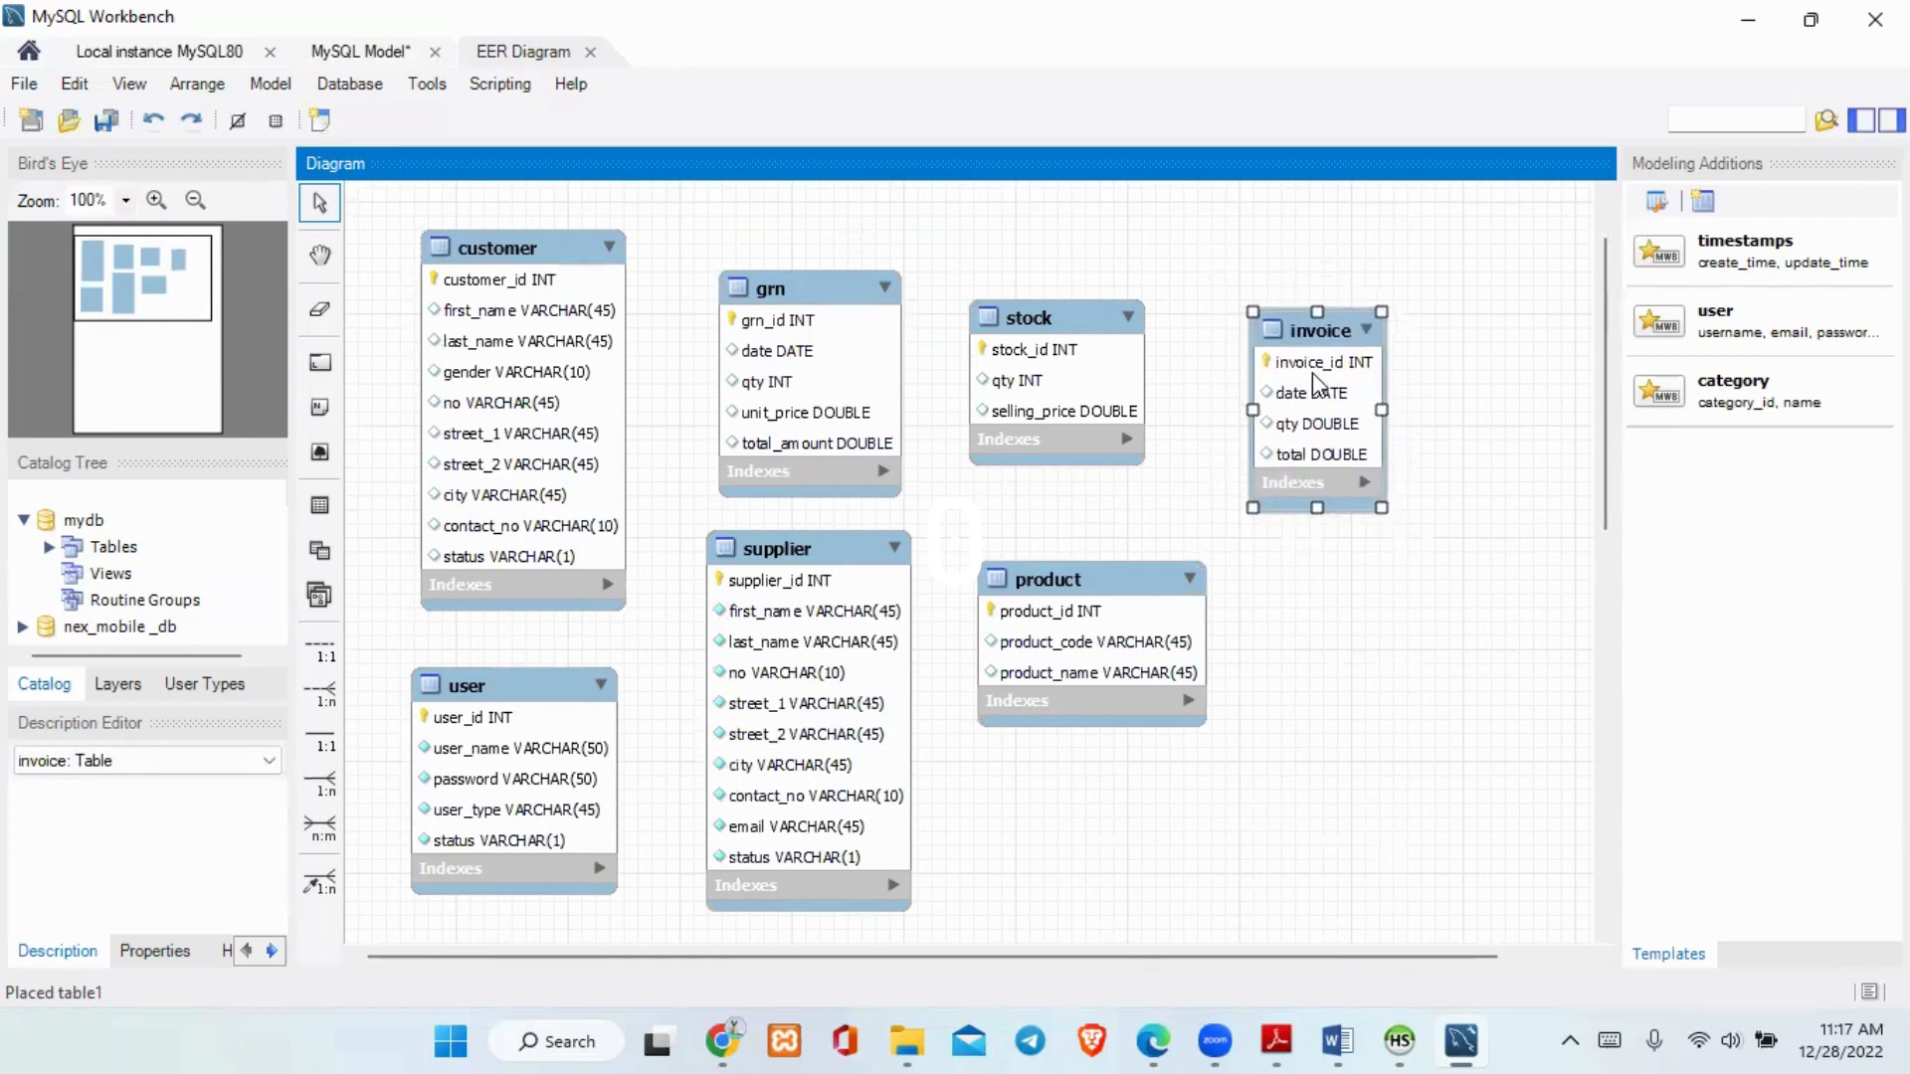
left_click_drag(1313, 374, 1296, 364)
mouse_move(1145, 599)
left_mouse_down()
mouse_move(1098, 589)
mouse_move(1130, 588)
left_mouse_up()
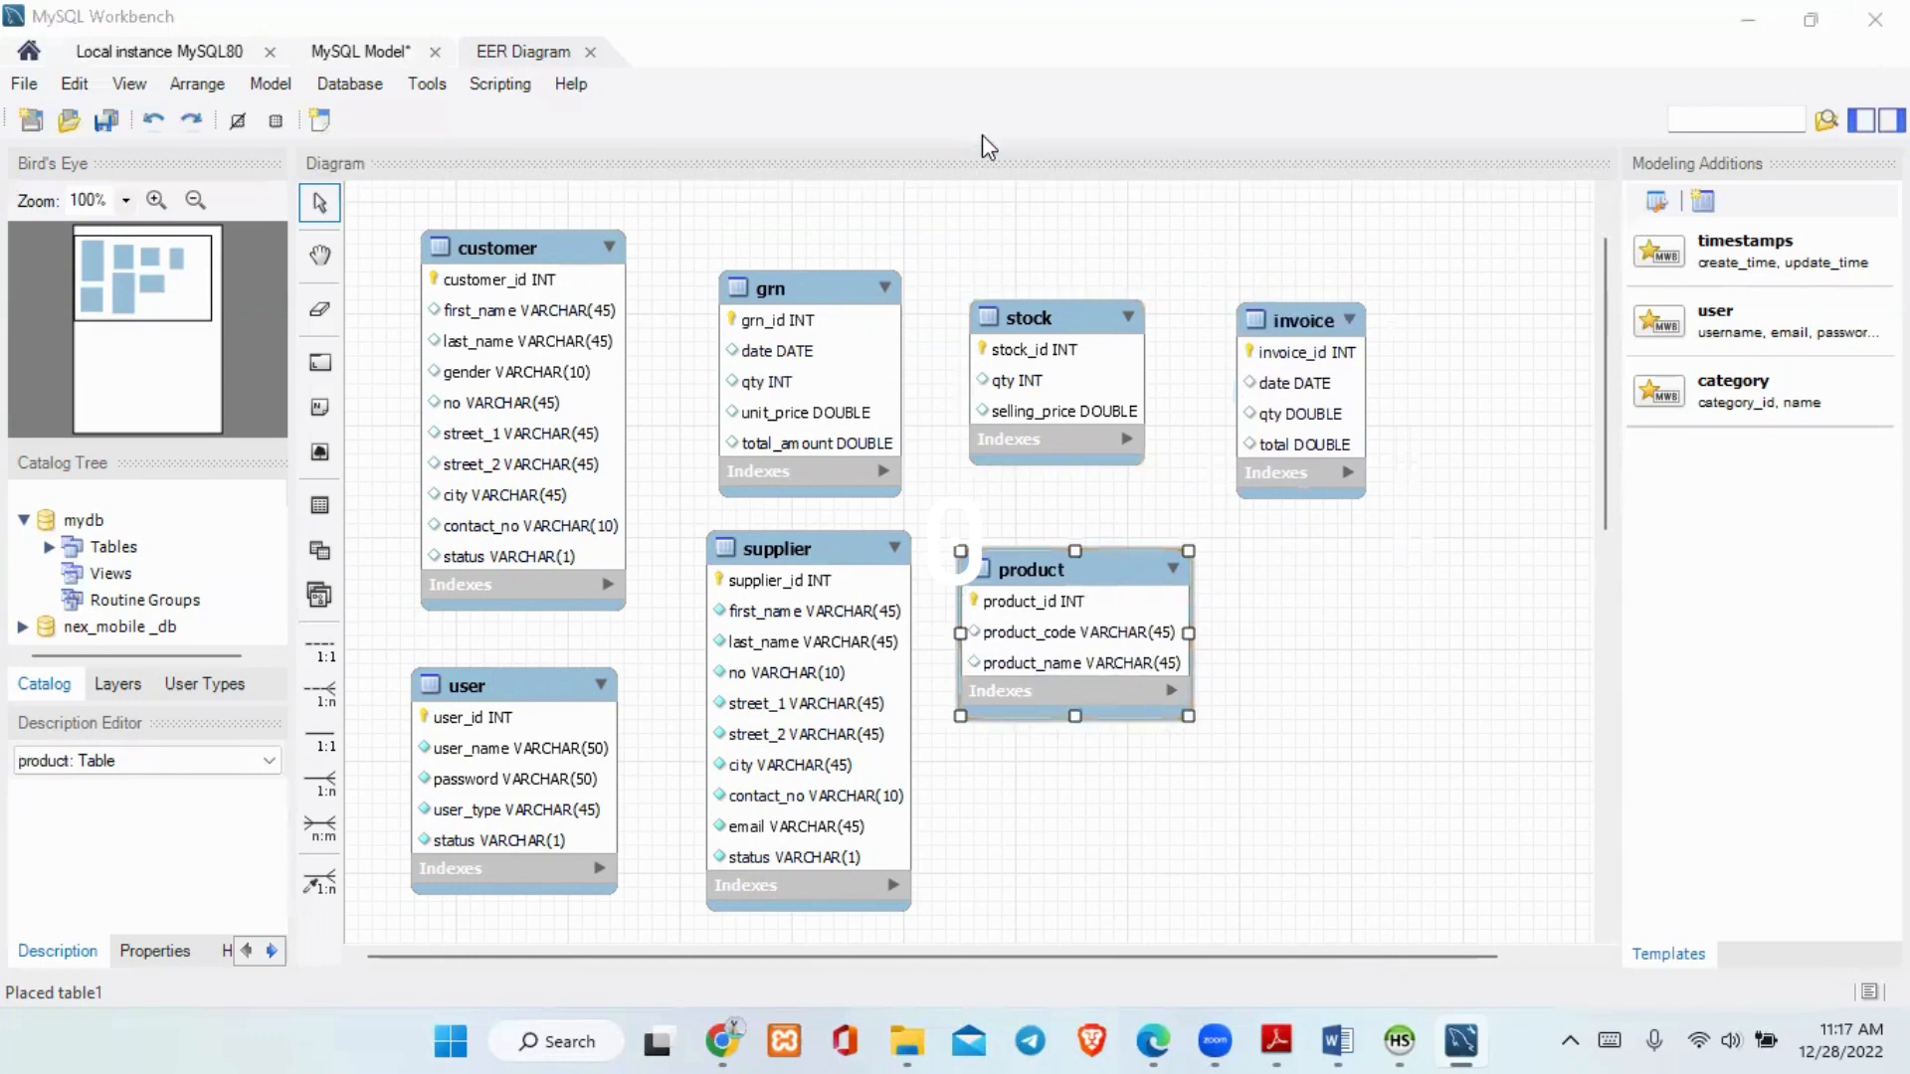
- Start synchronizing the model with the database, keeping the default connection parameters and synchronization options, up to the schema selection
left_click(345, 85)
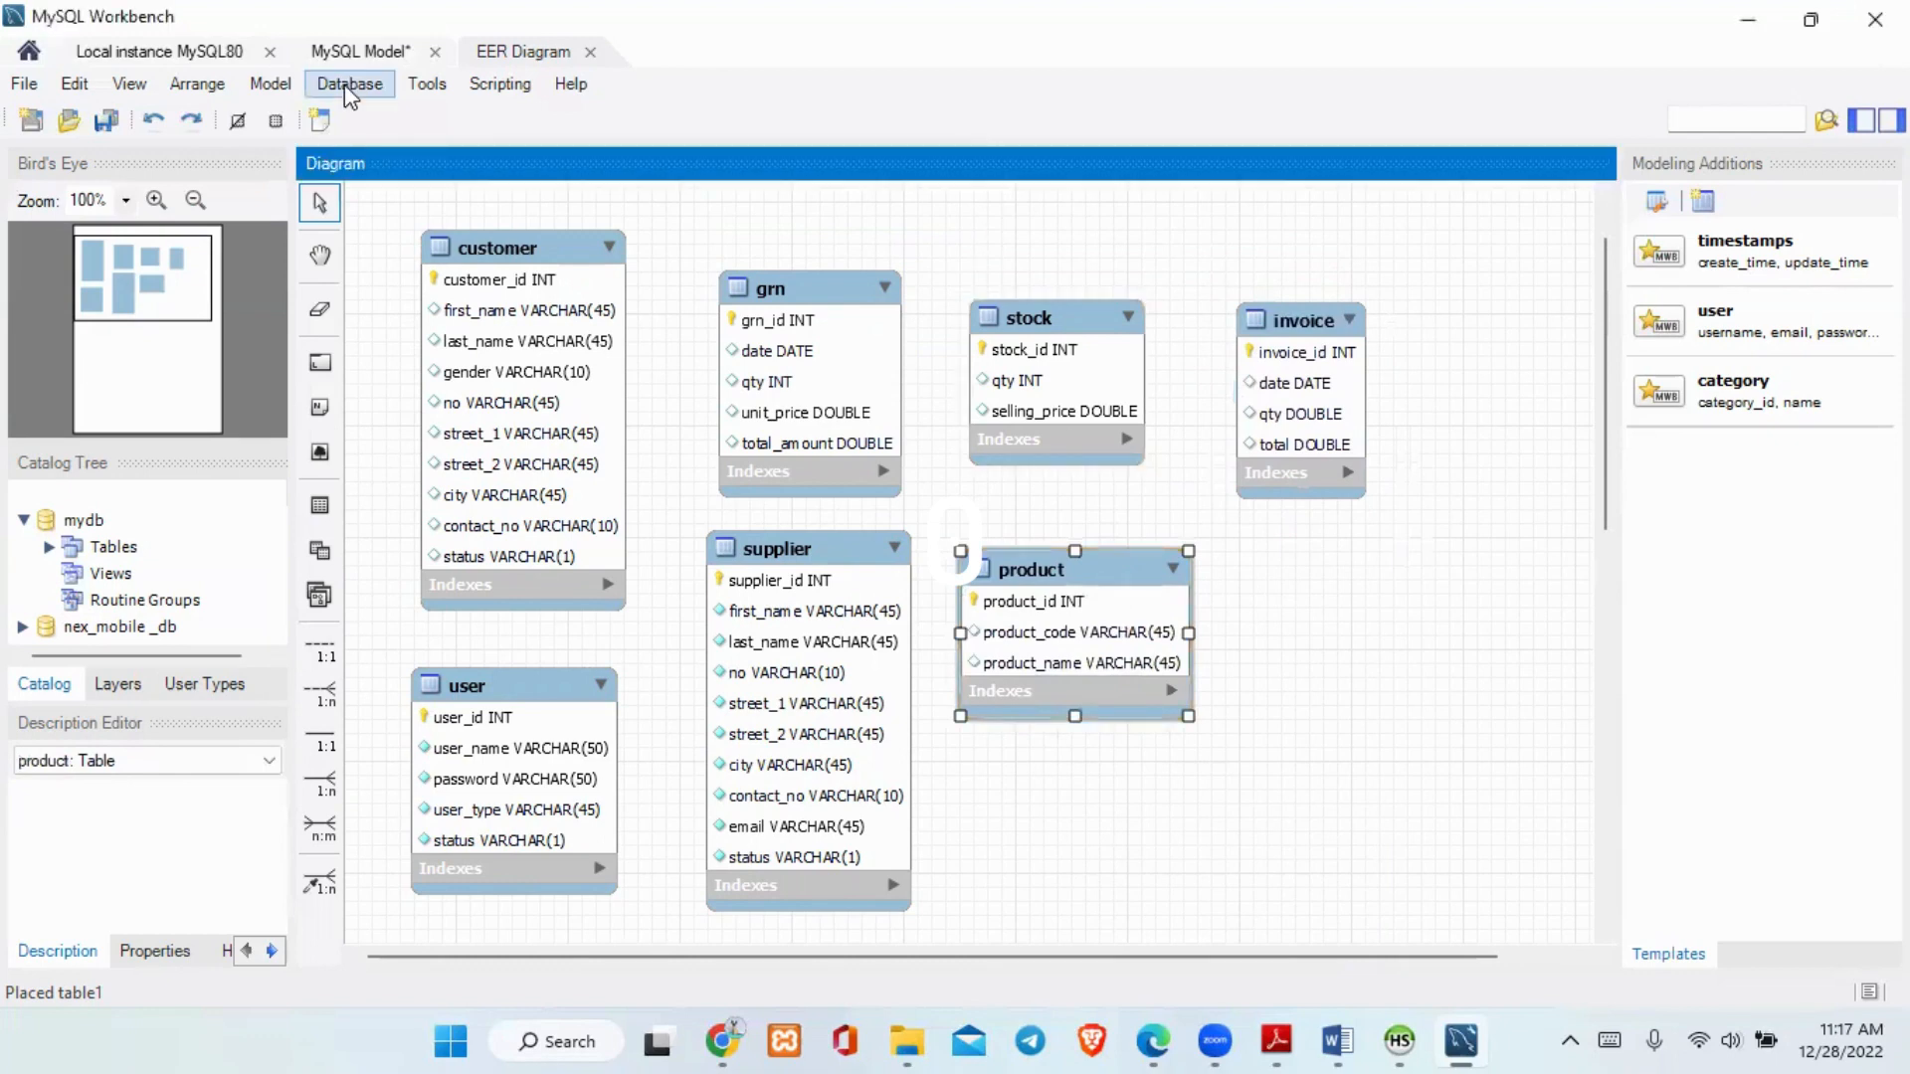
left_click(321, 86)
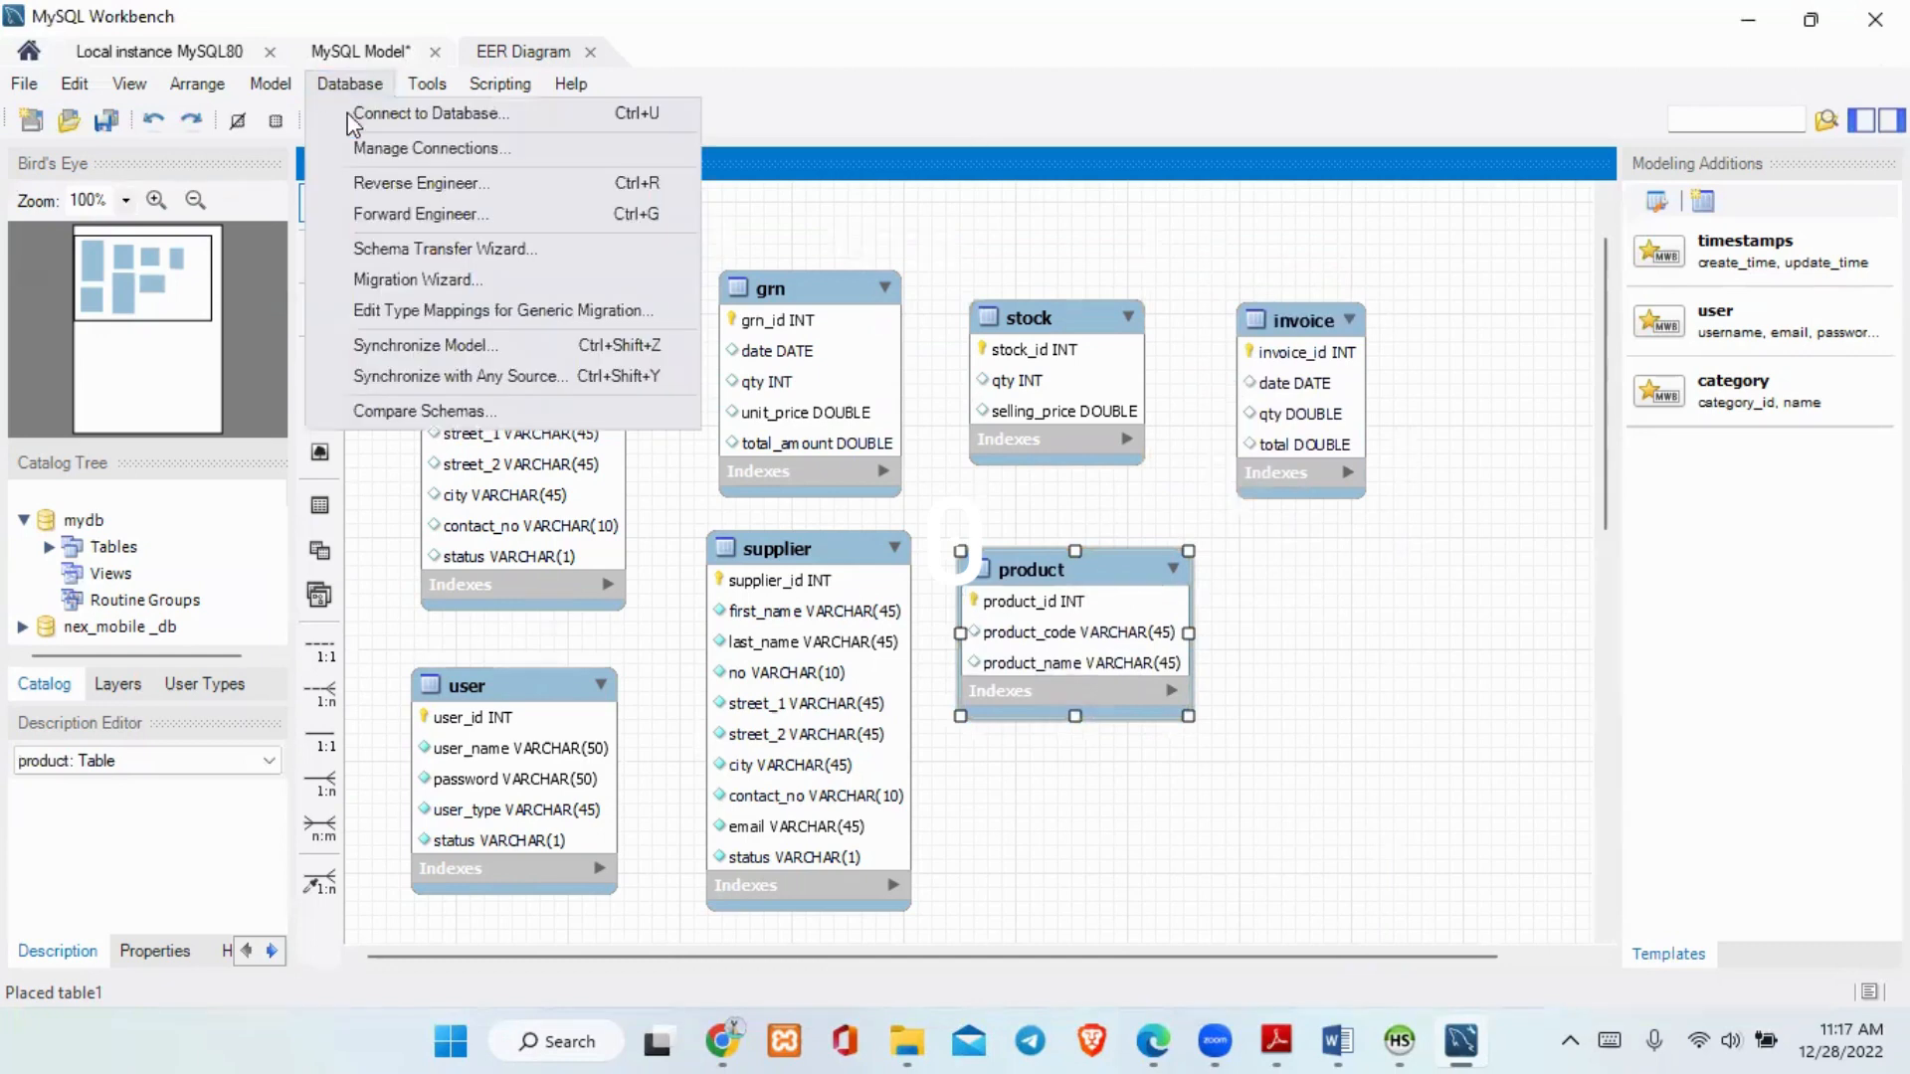
left_click(522, 344)
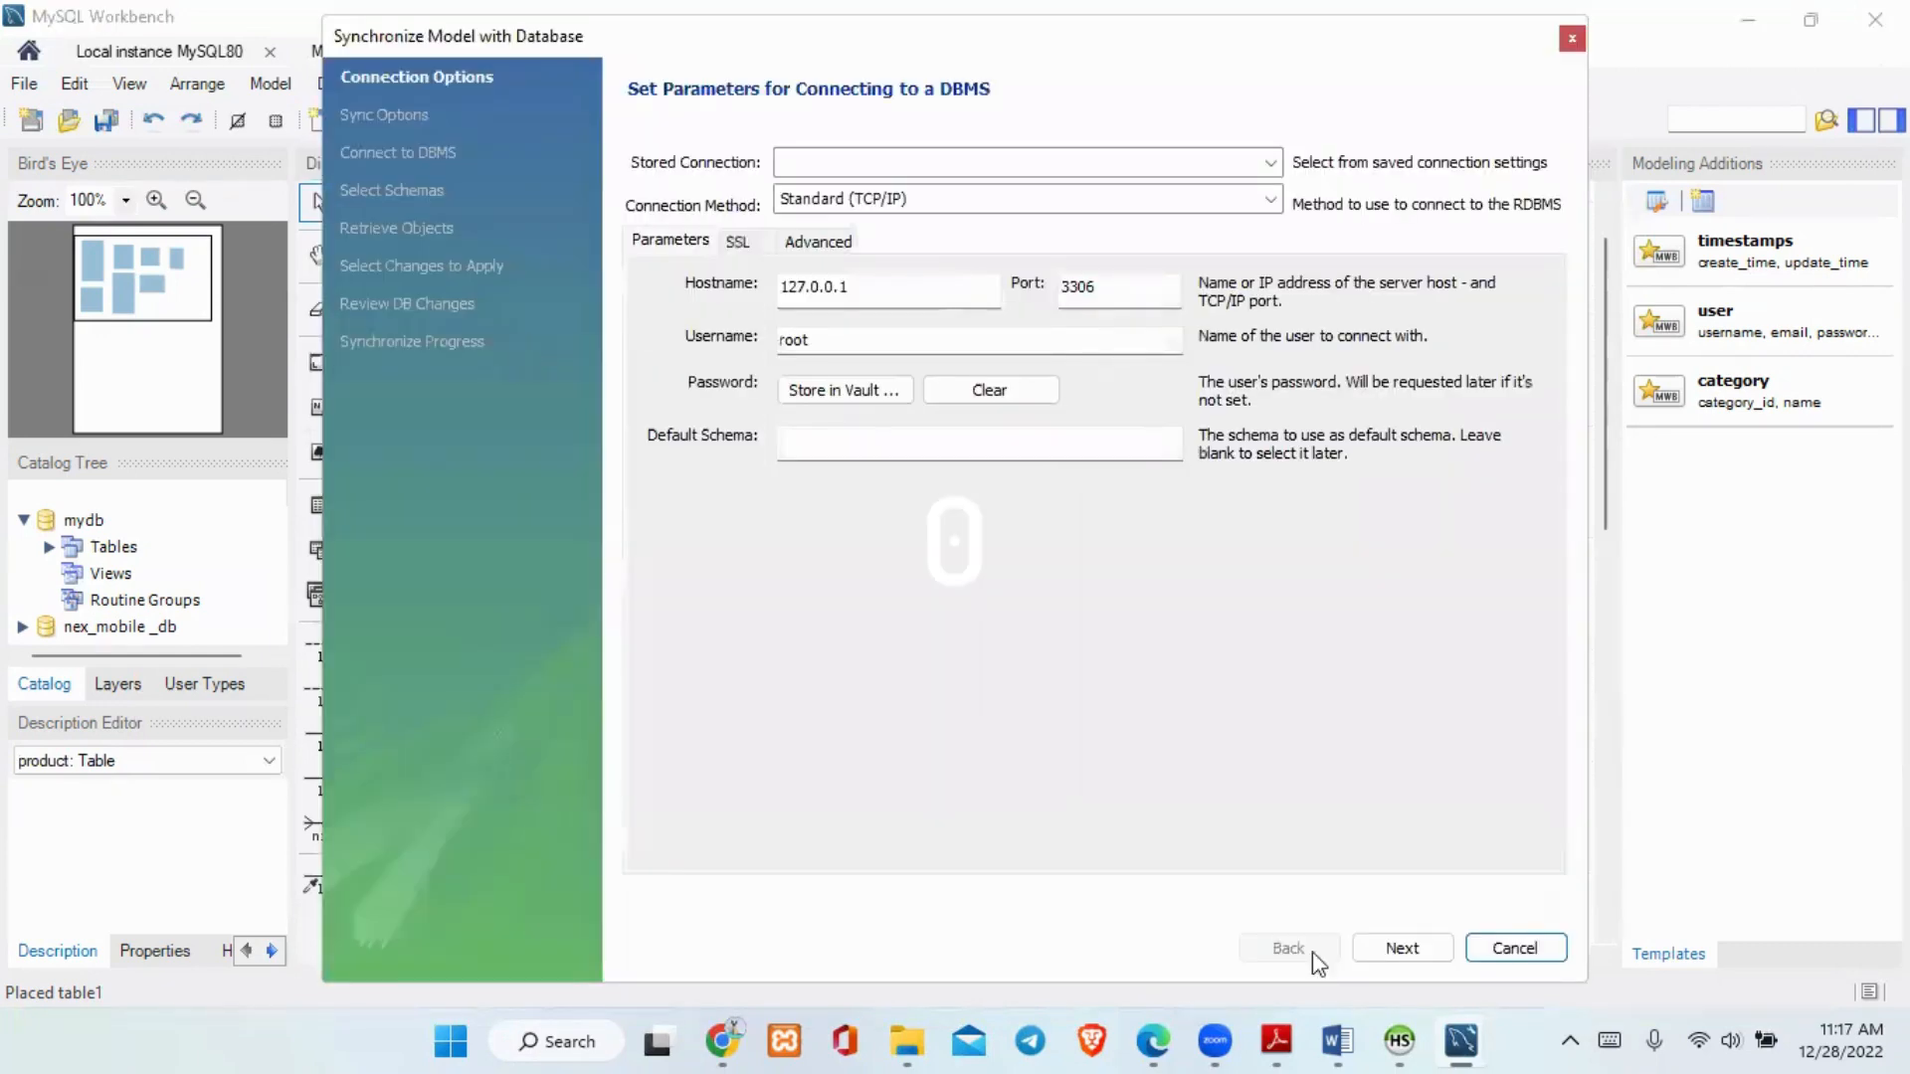
left_click(1388, 957)
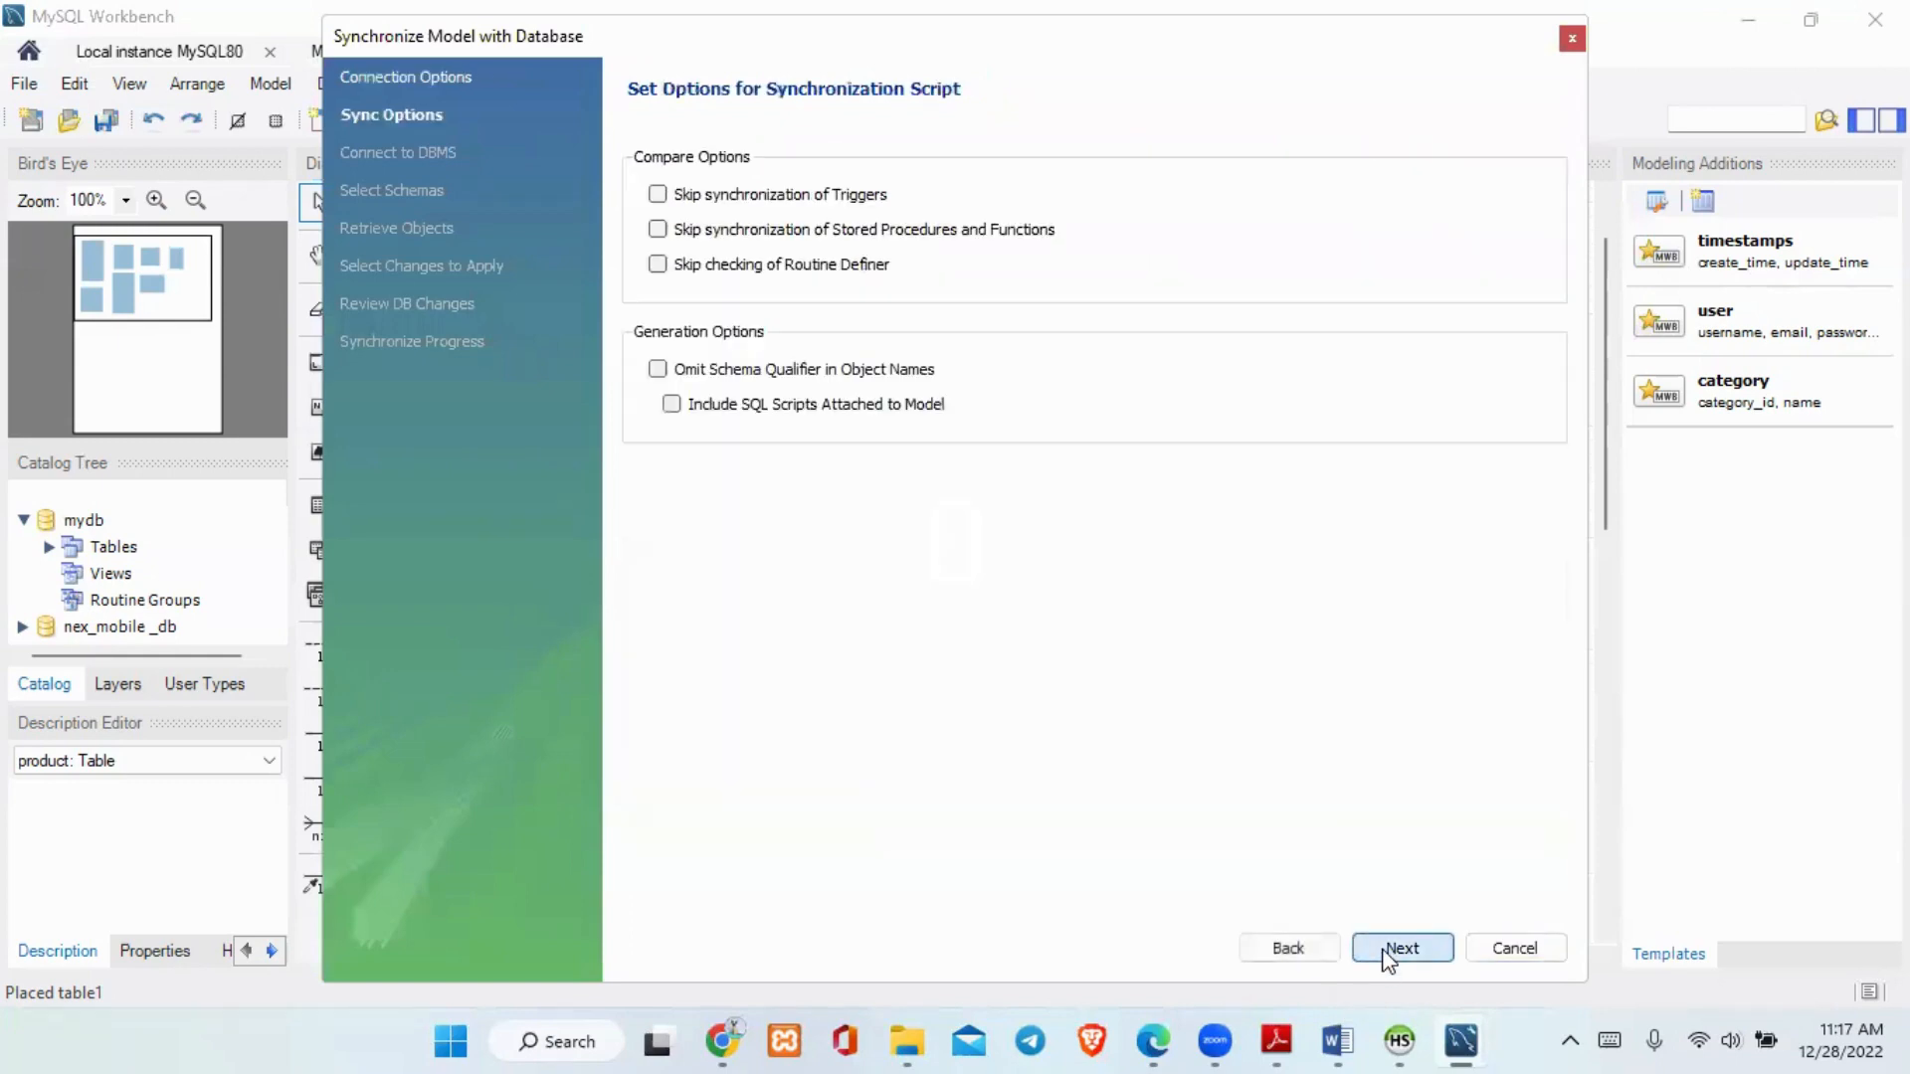
left_click(1388, 957)
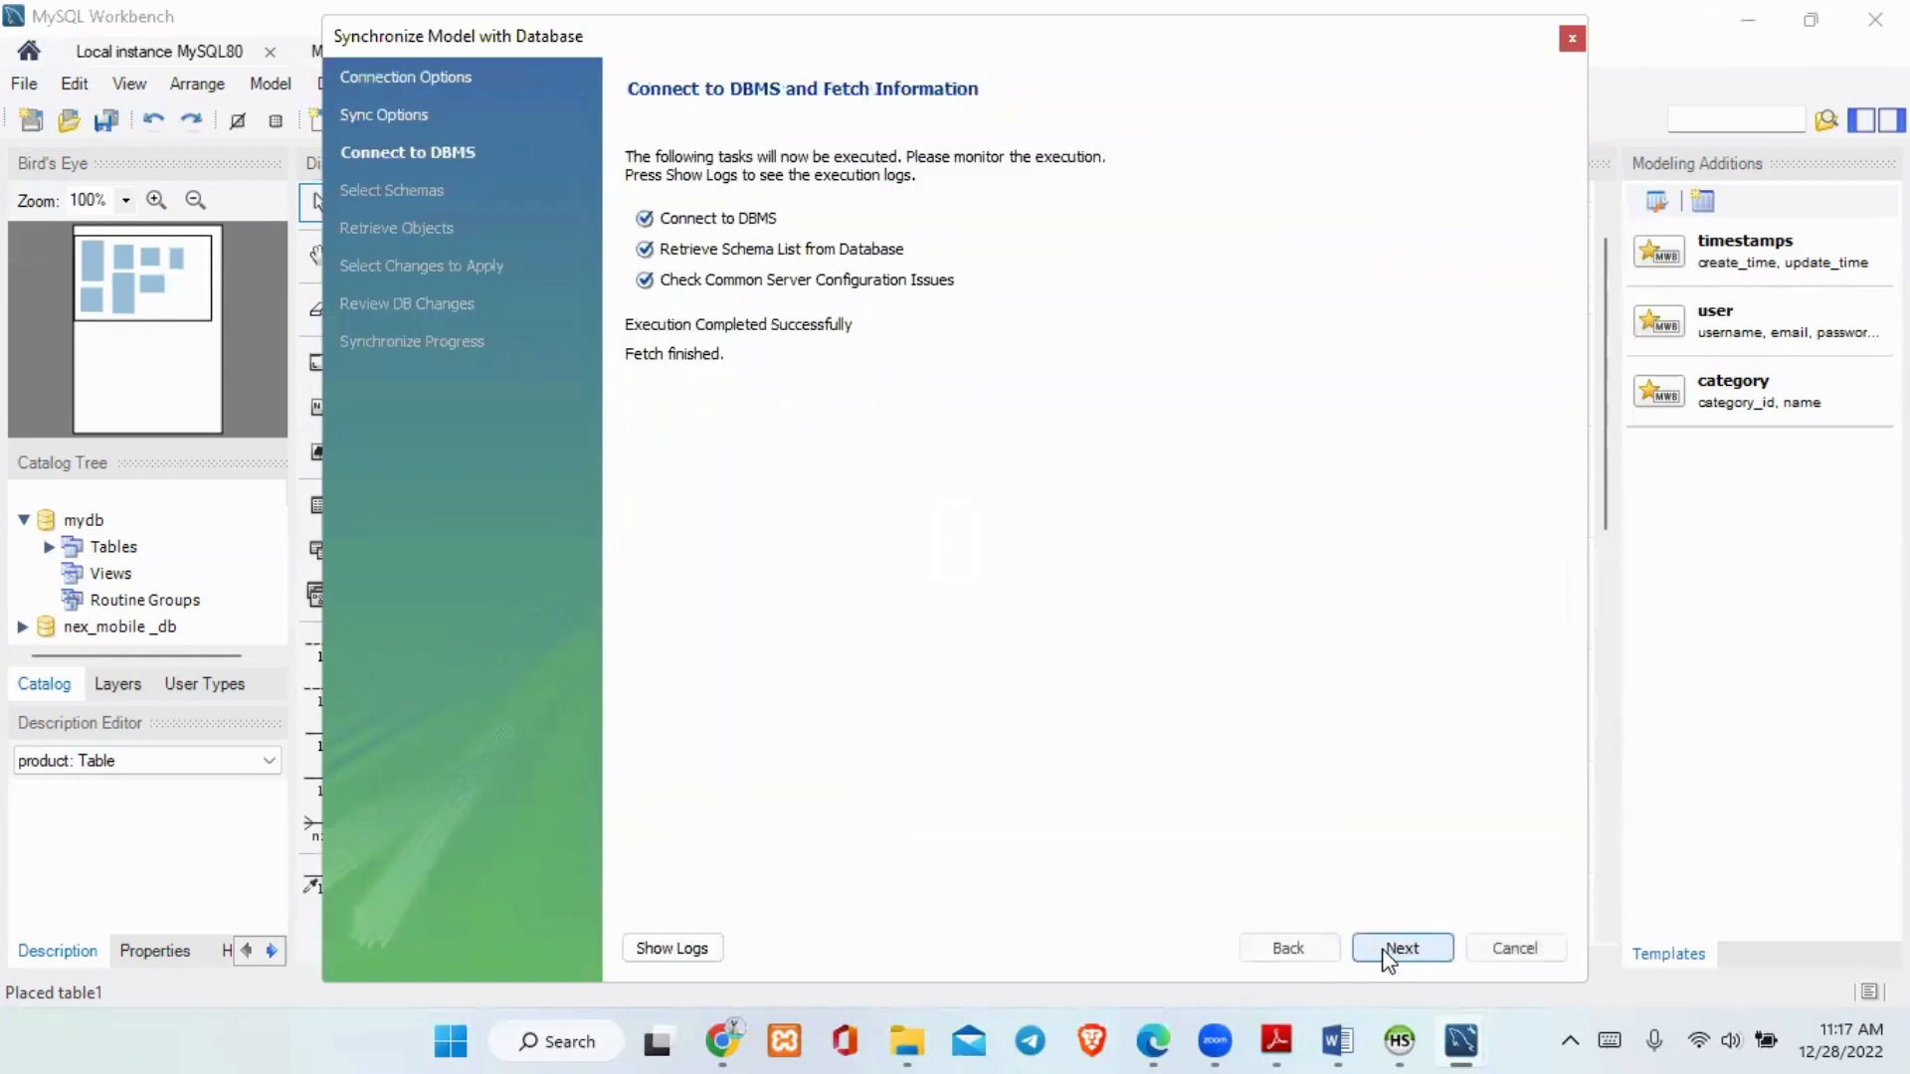
left_click(1388, 957)
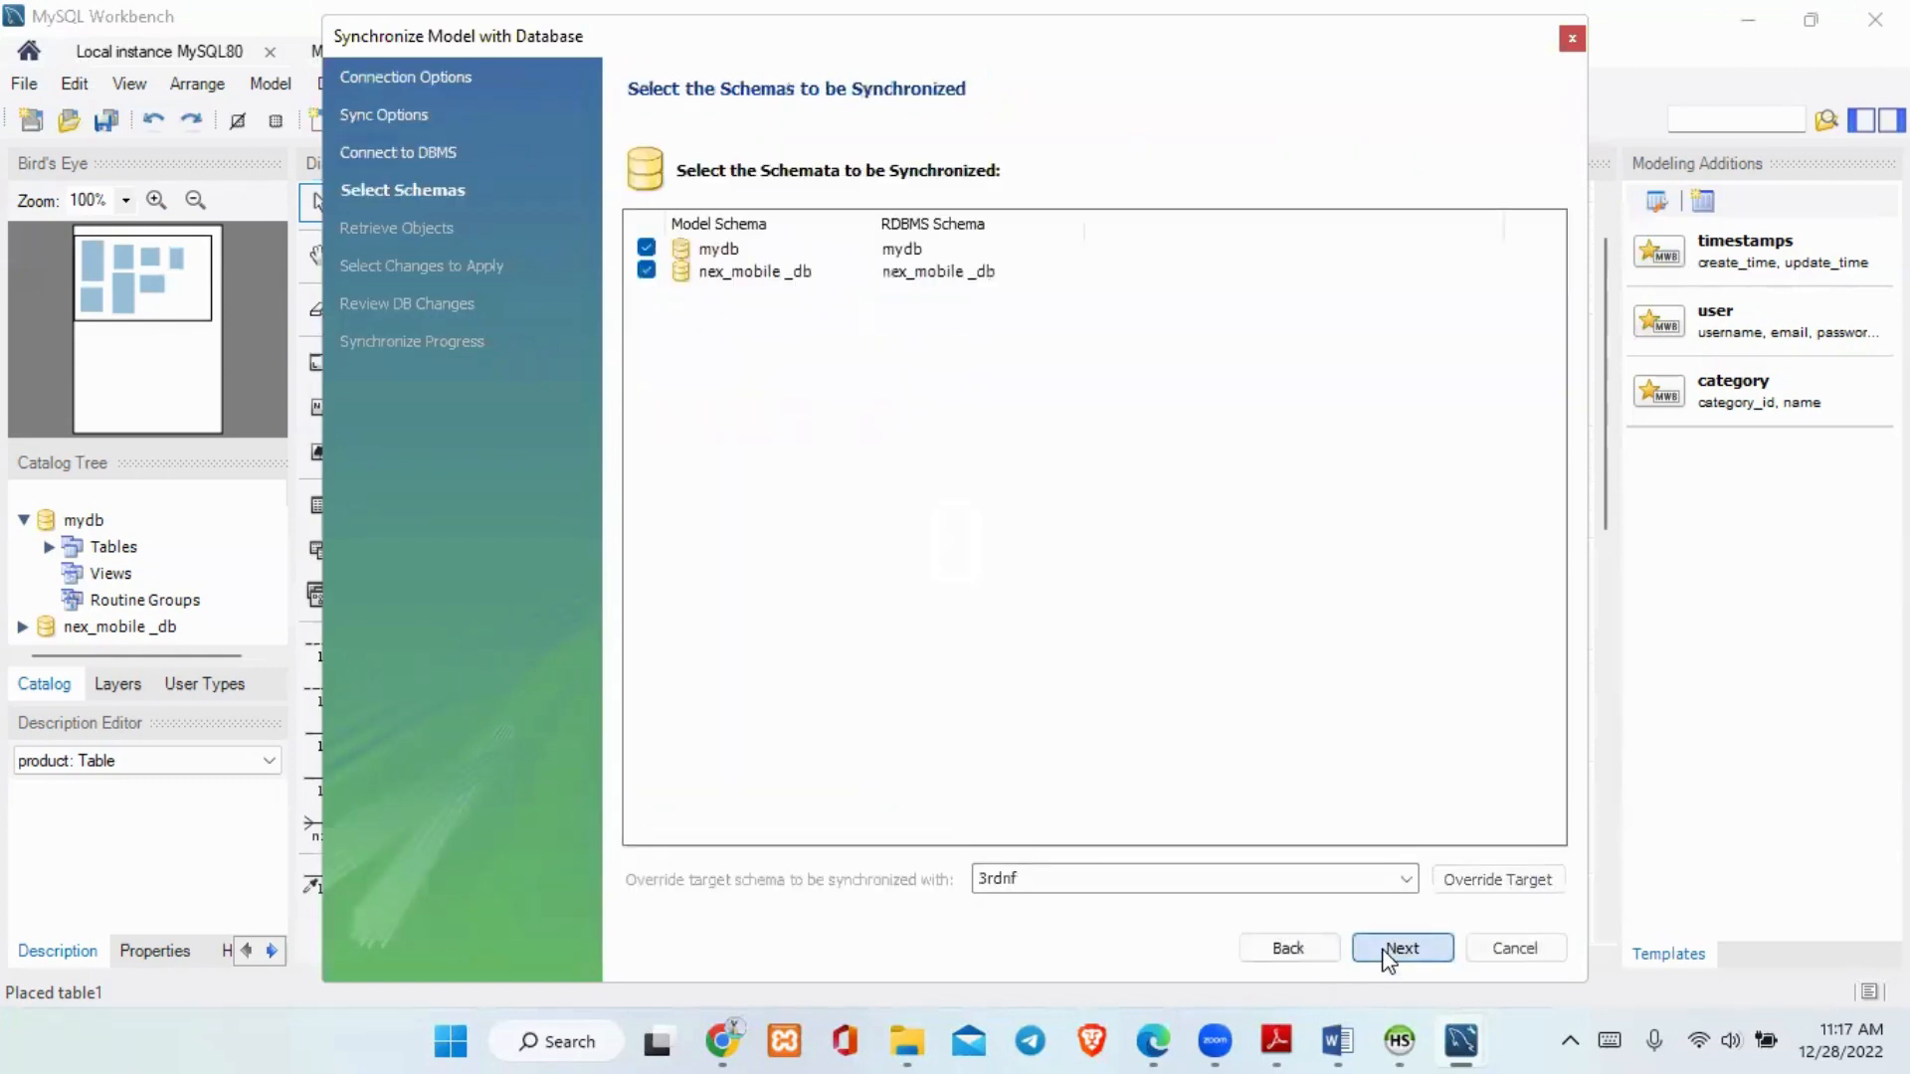
- Exclude the mydb schema, synchronize only nex_mobile _db without changing the listed differences, and finish the wizard
left_click(646, 247)
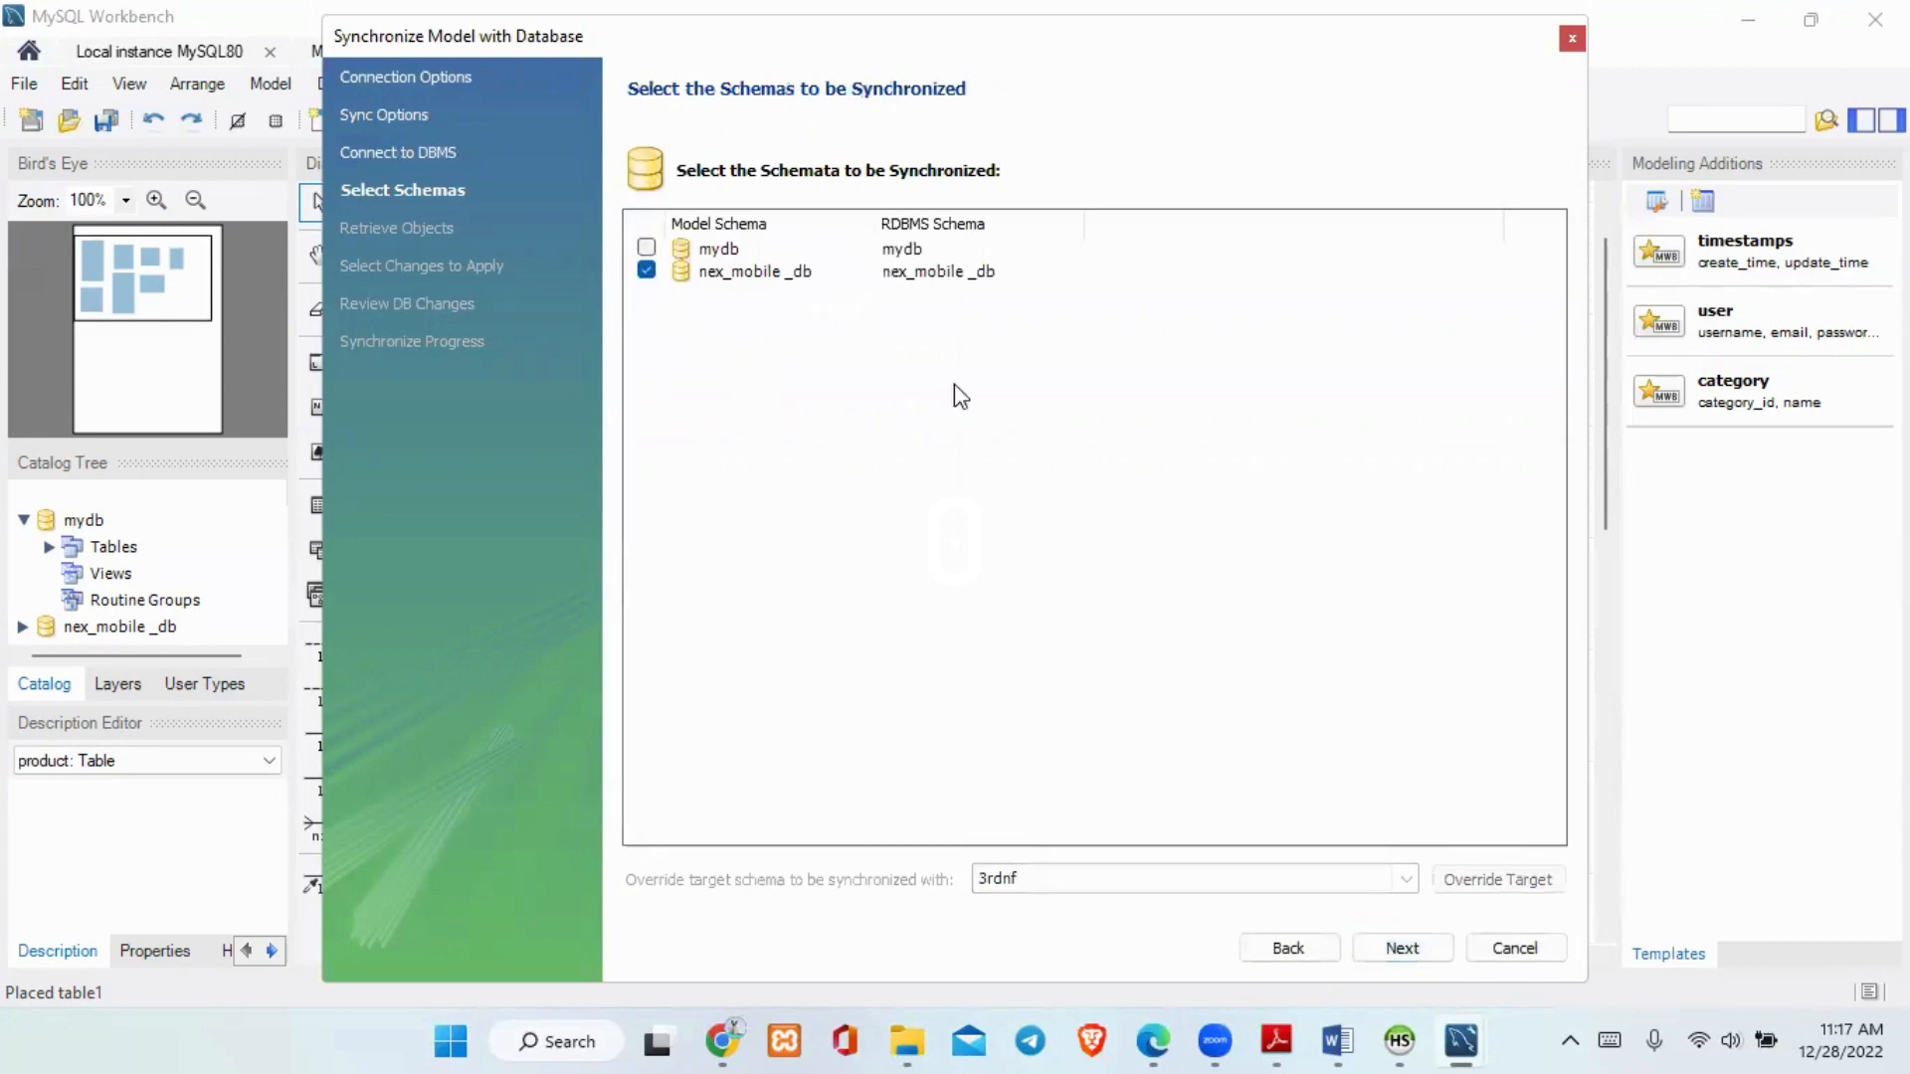
left_click(1387, 957)
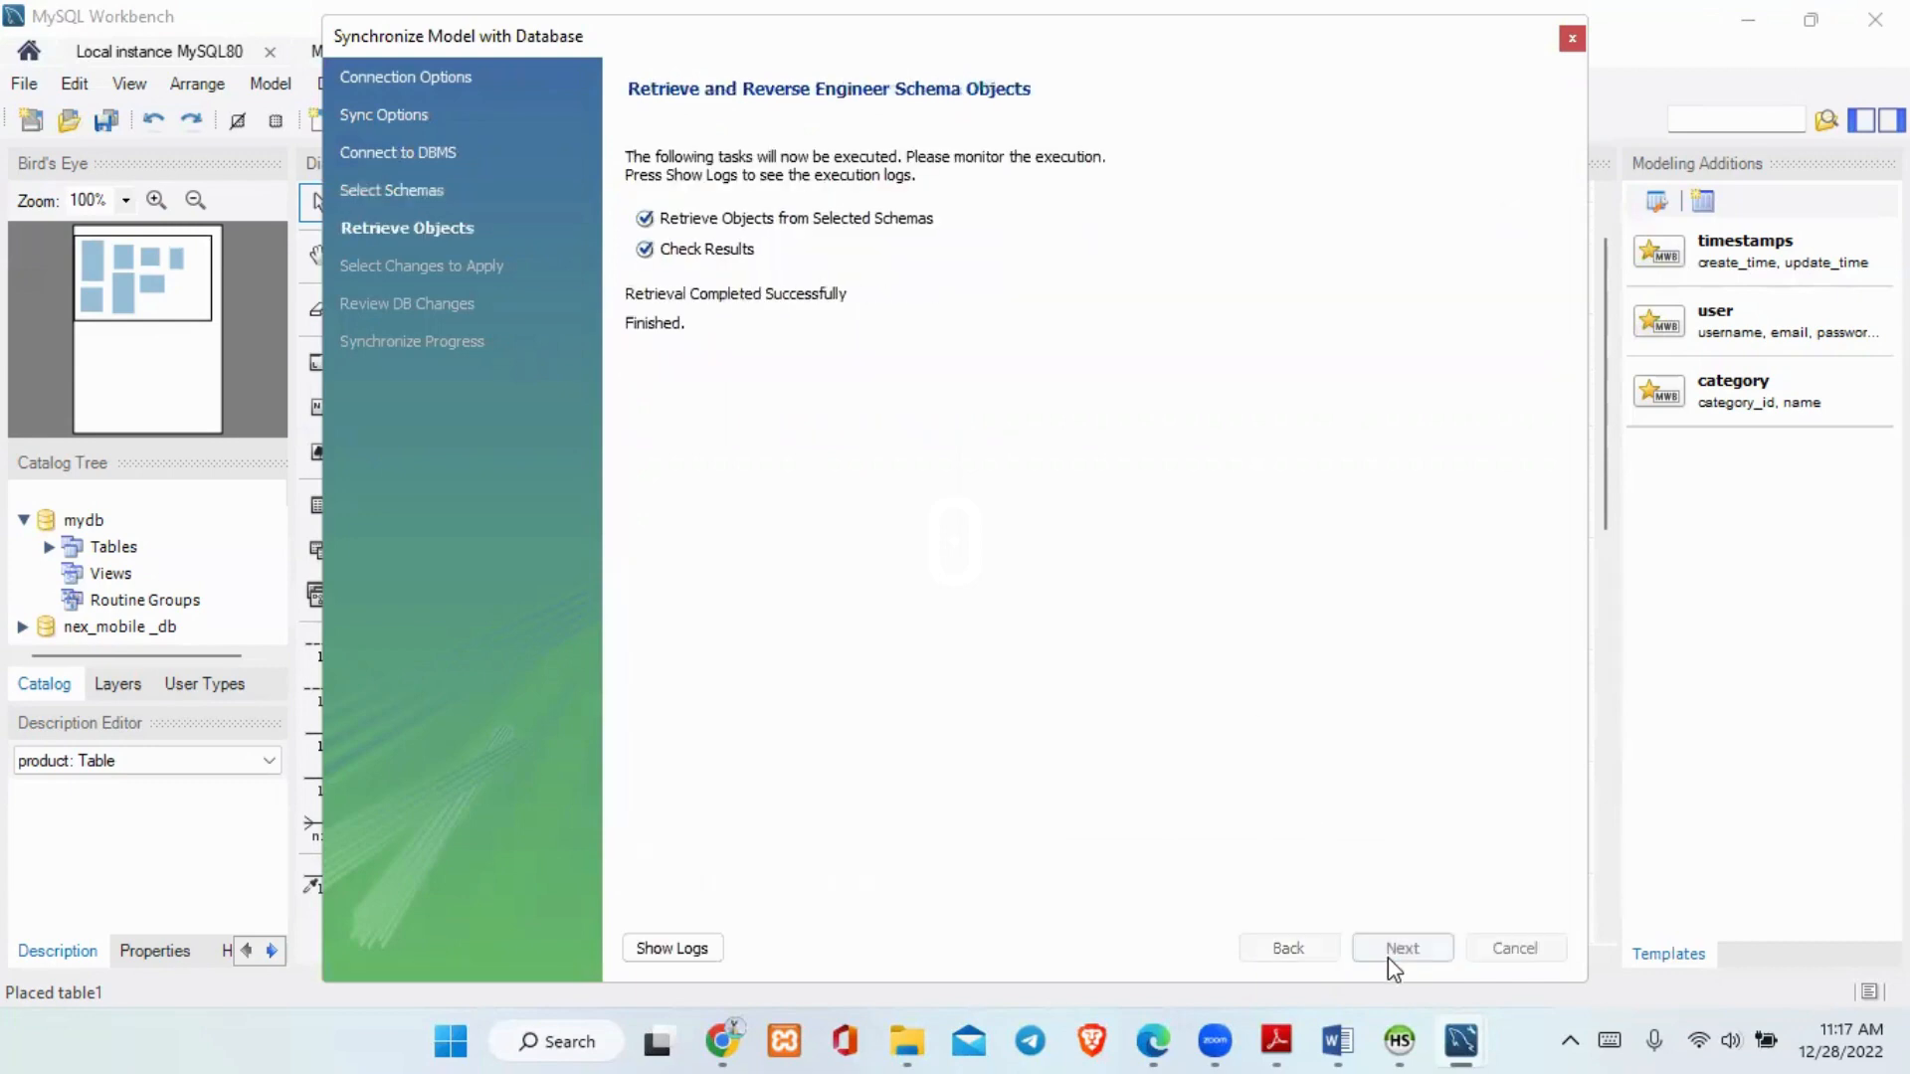
left_click(1401, 947)
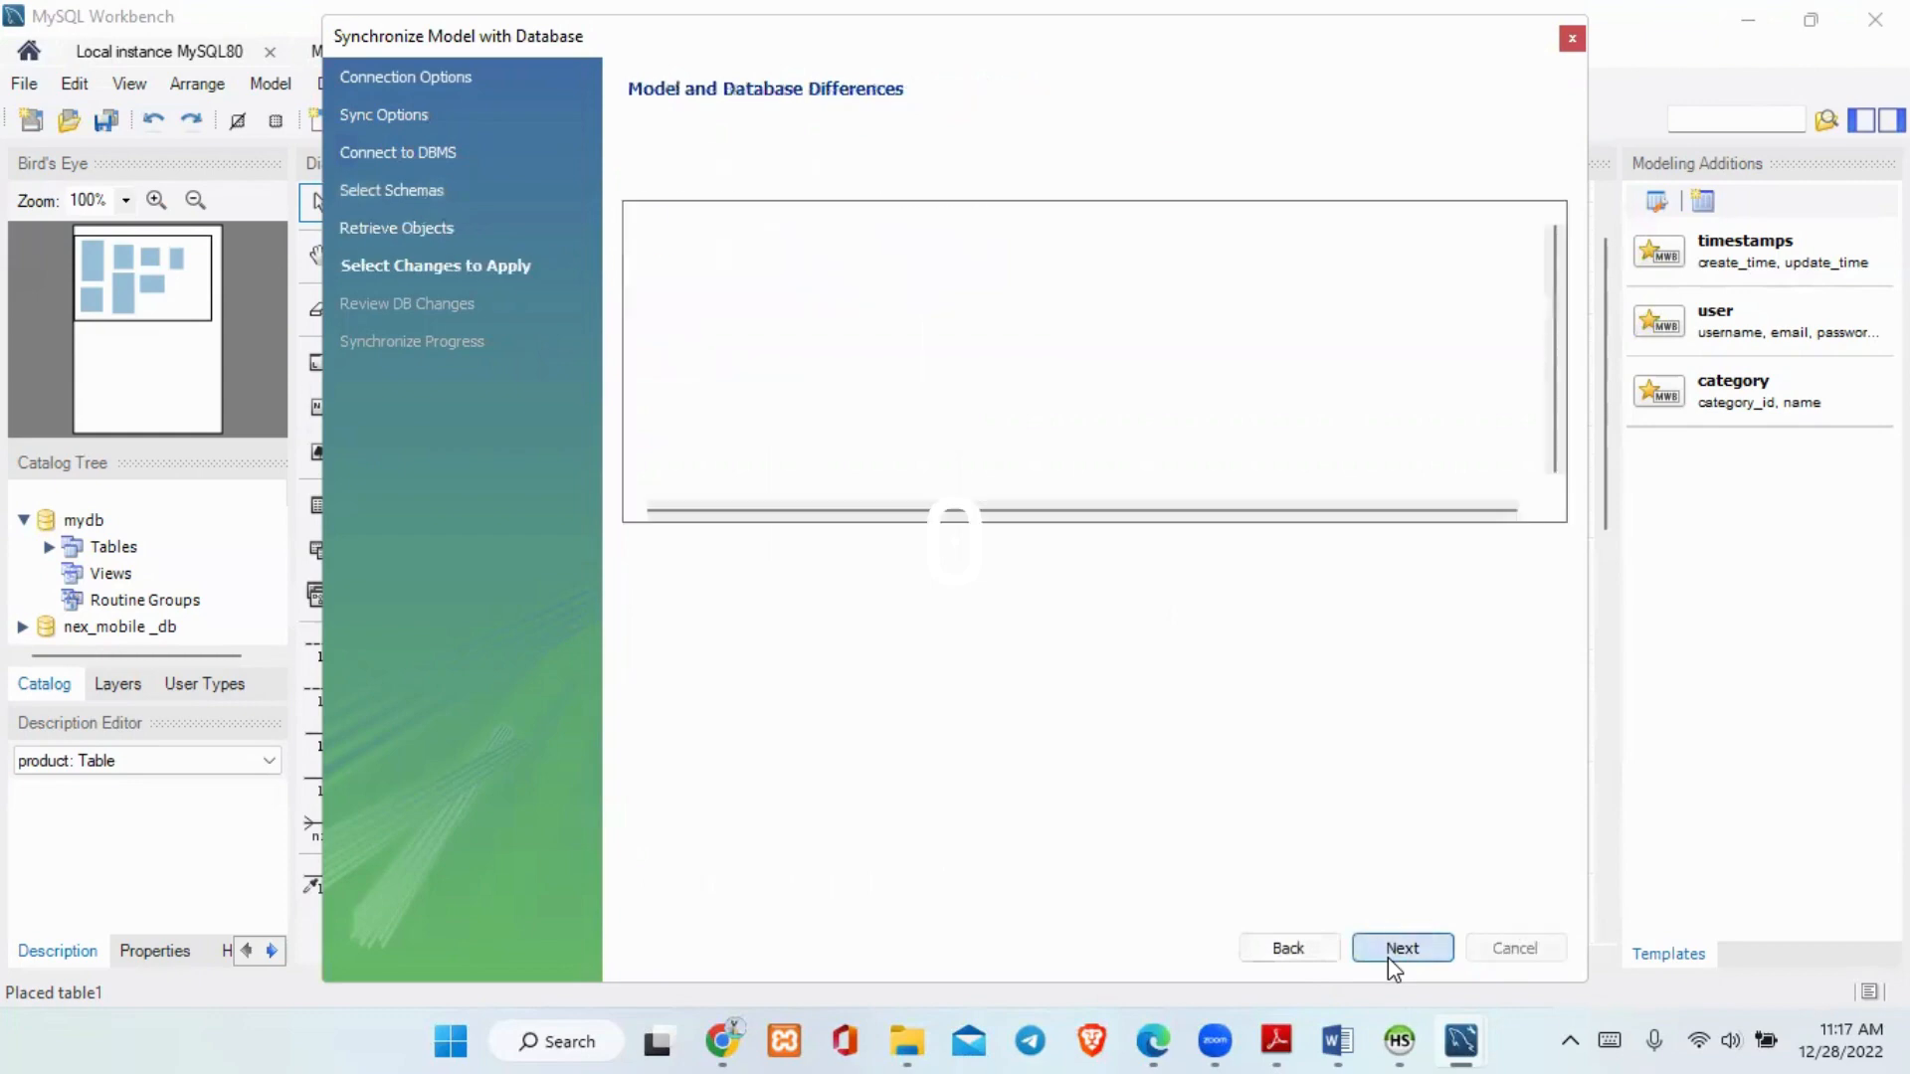
left_click(1388, 955)
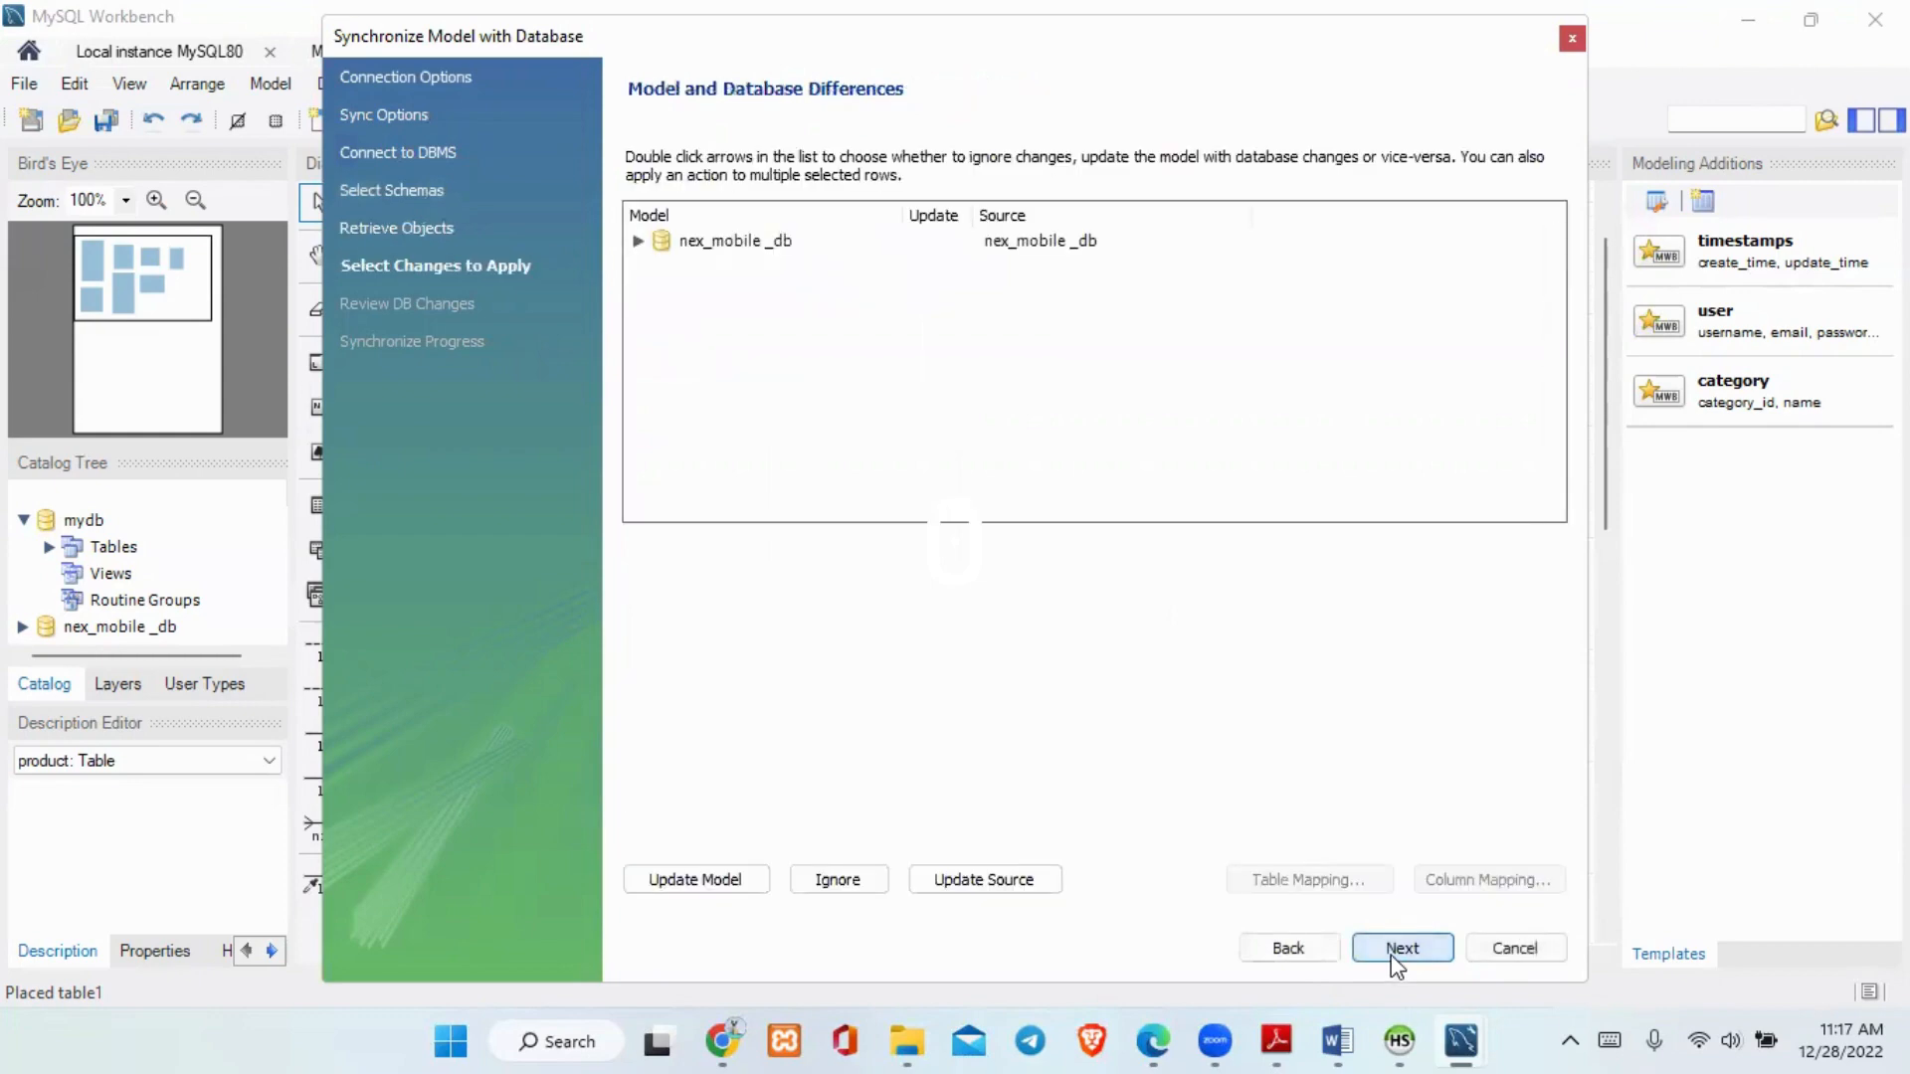
left_click(1391, 957)
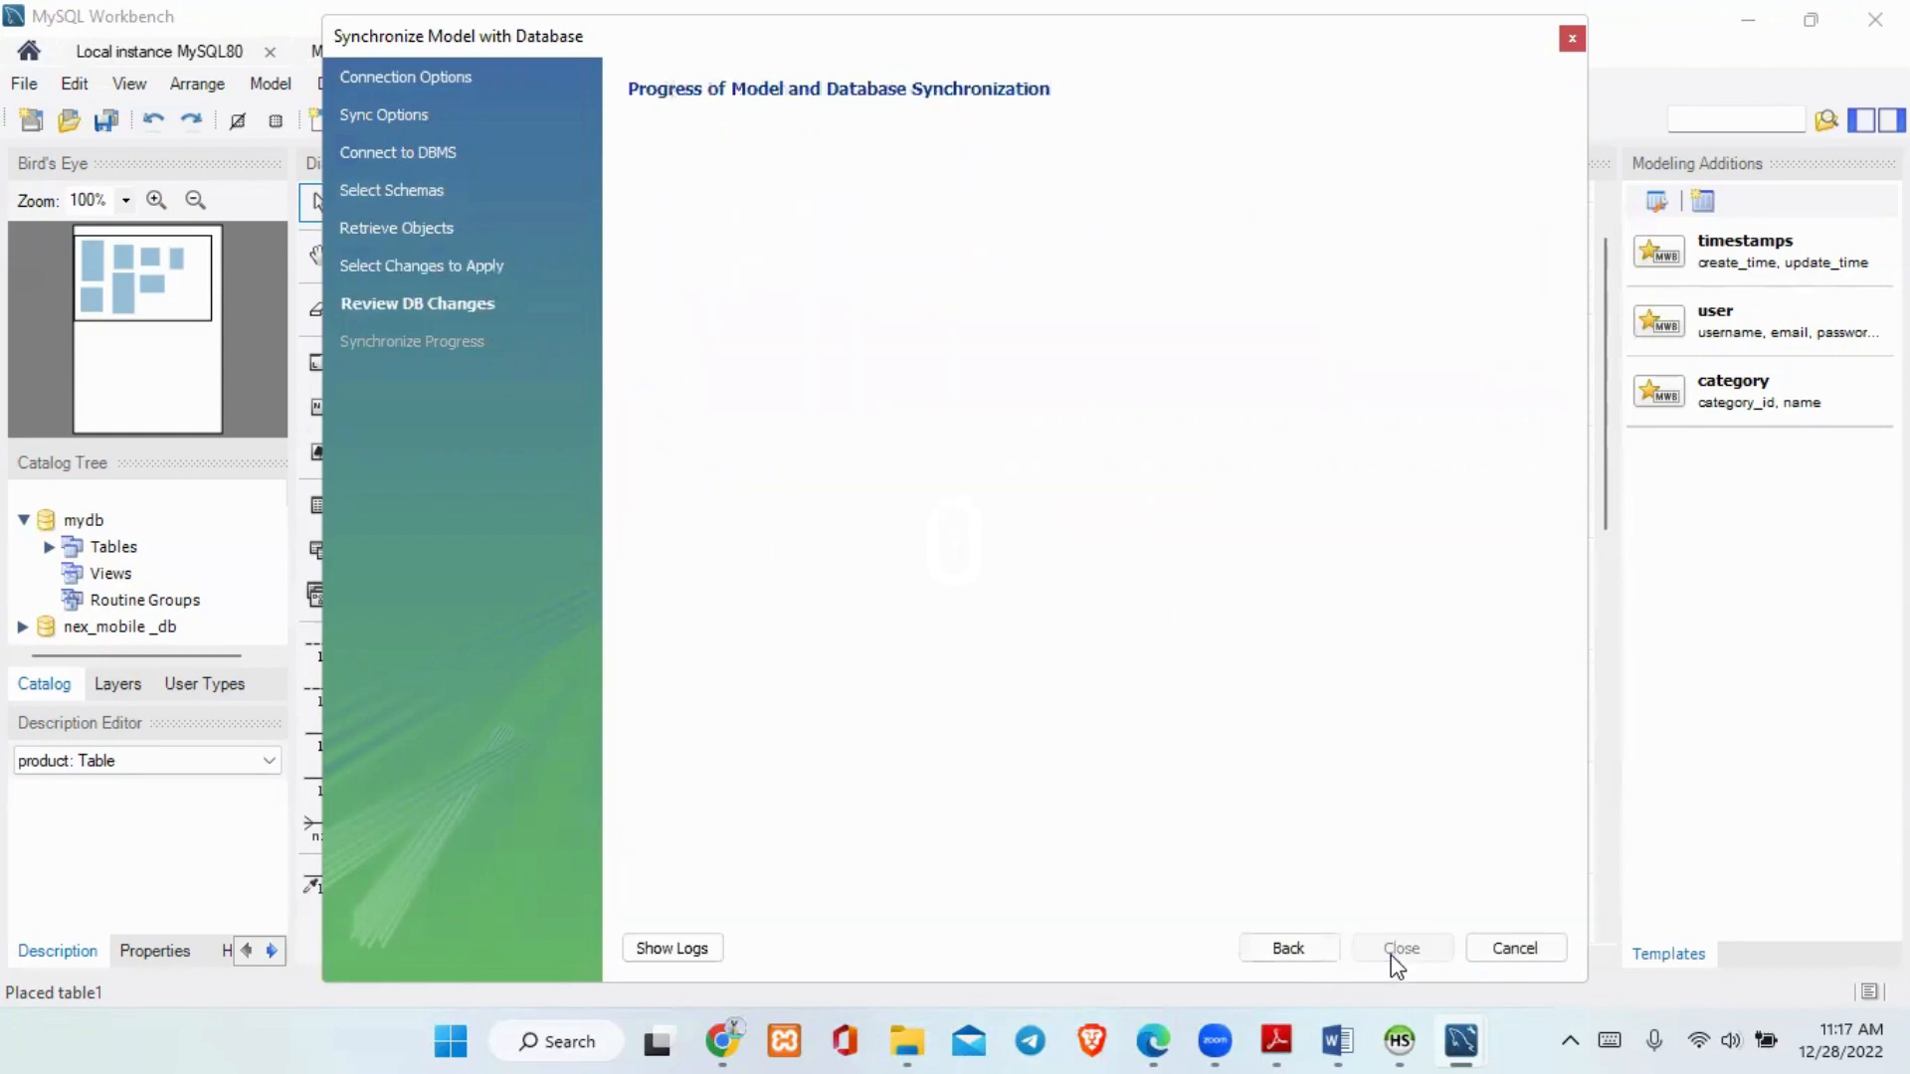
key("Return")
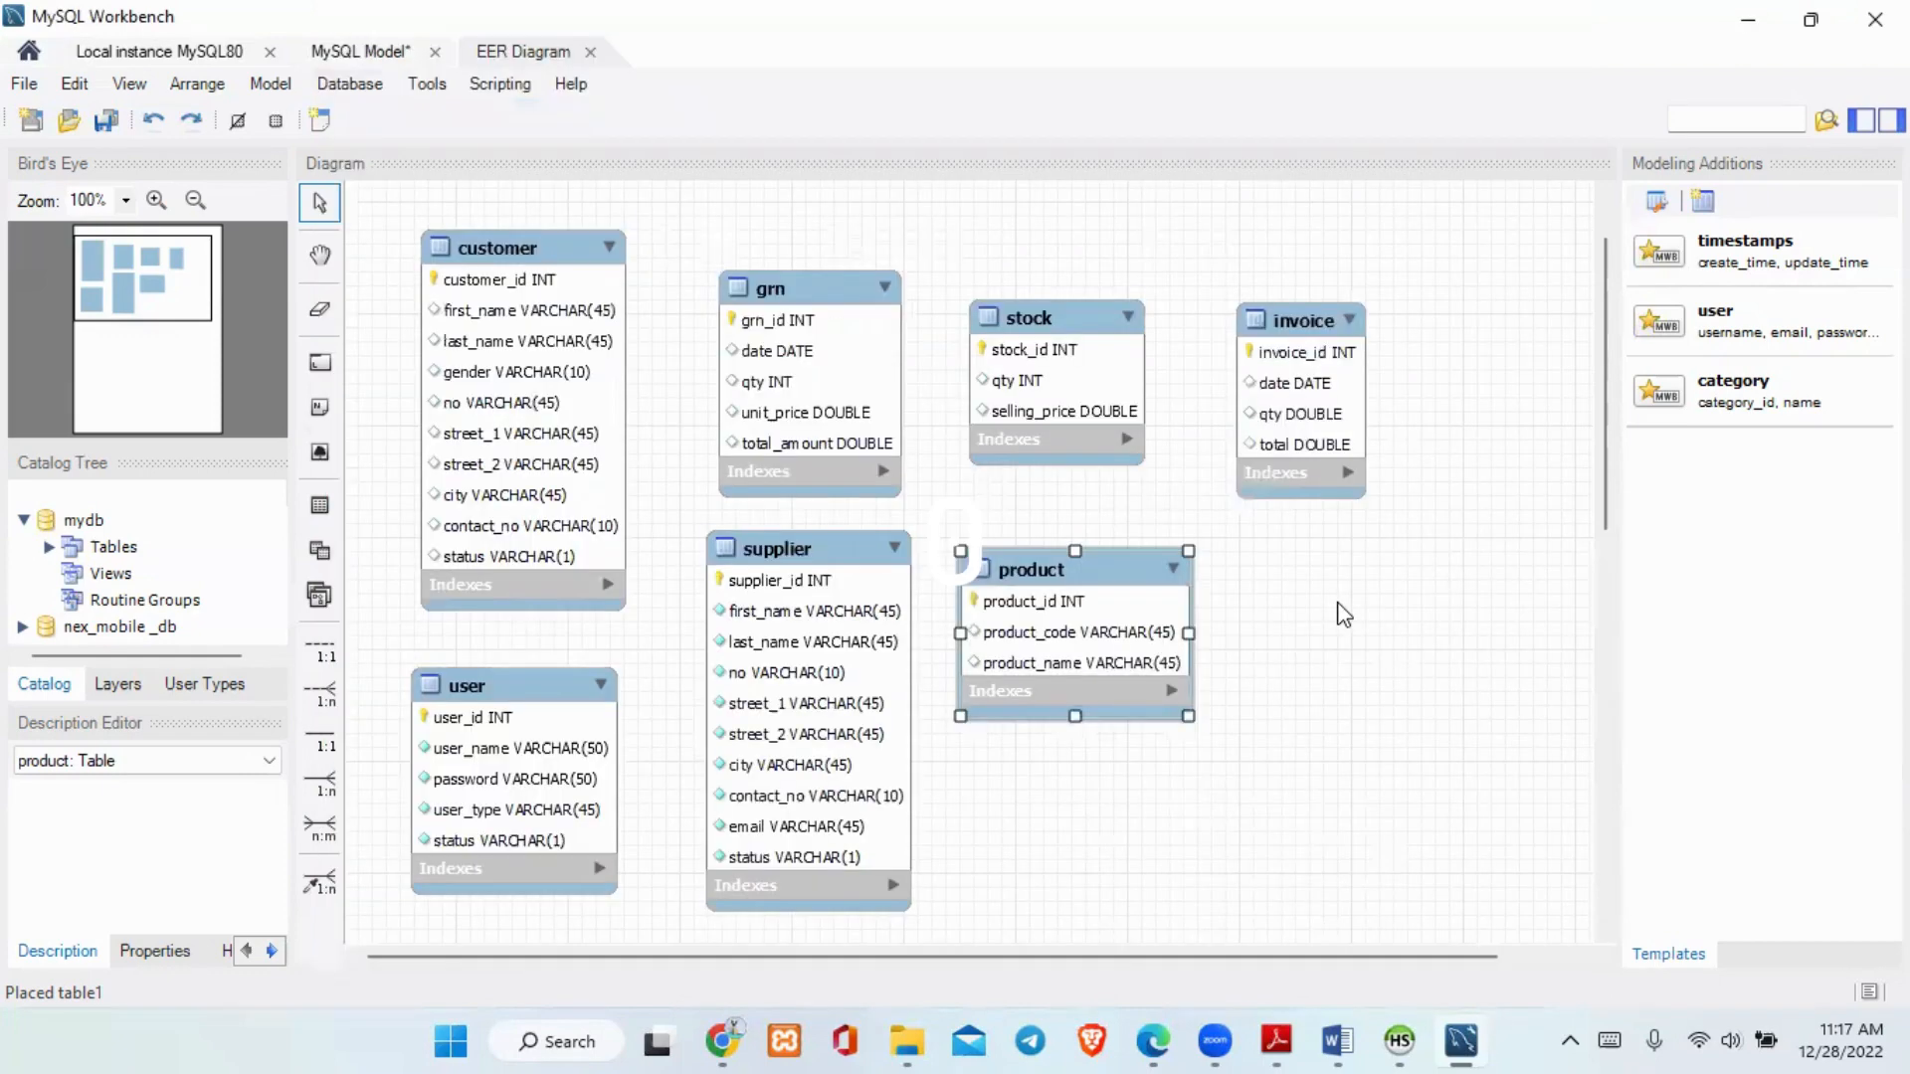
- Switch to the Local instance MySQL80 connection and collapse the table list of the nex_mobile _db schema
left_click(1343, 614)
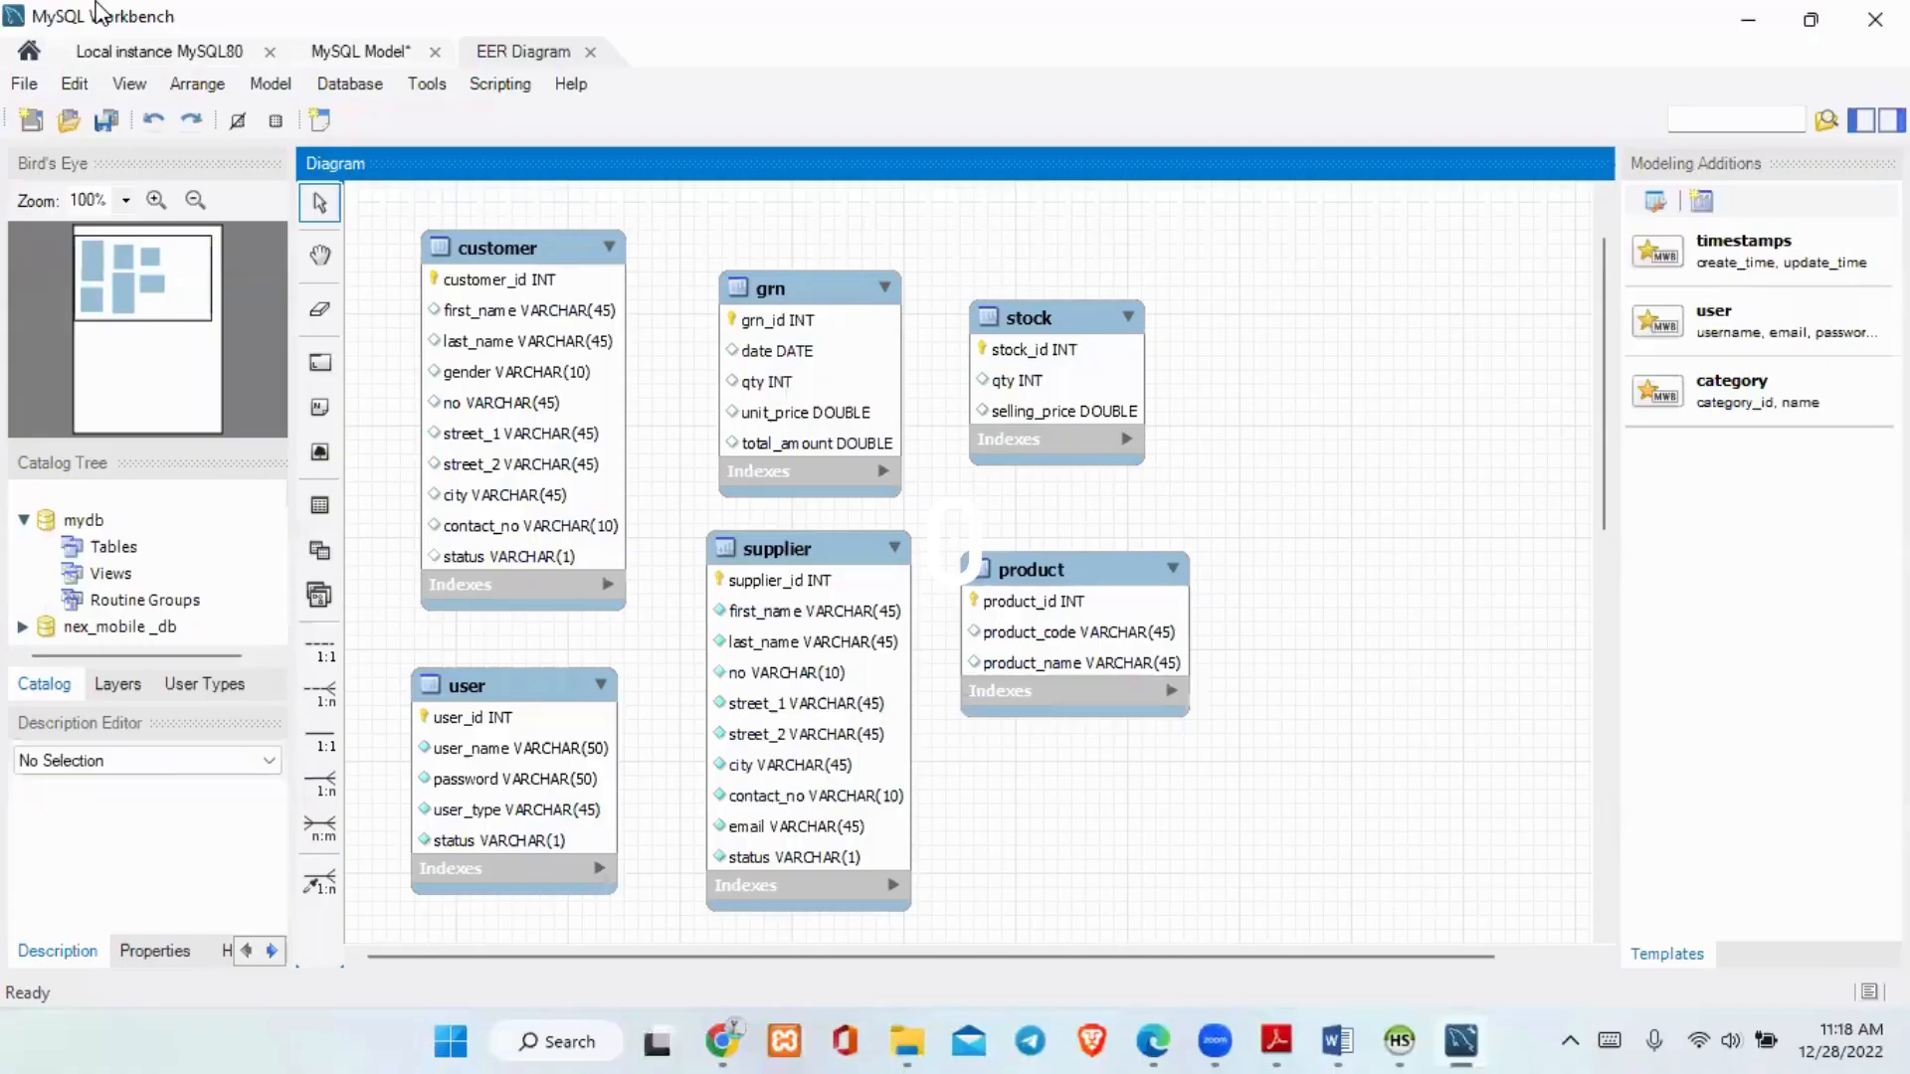
left_click(149, 58)
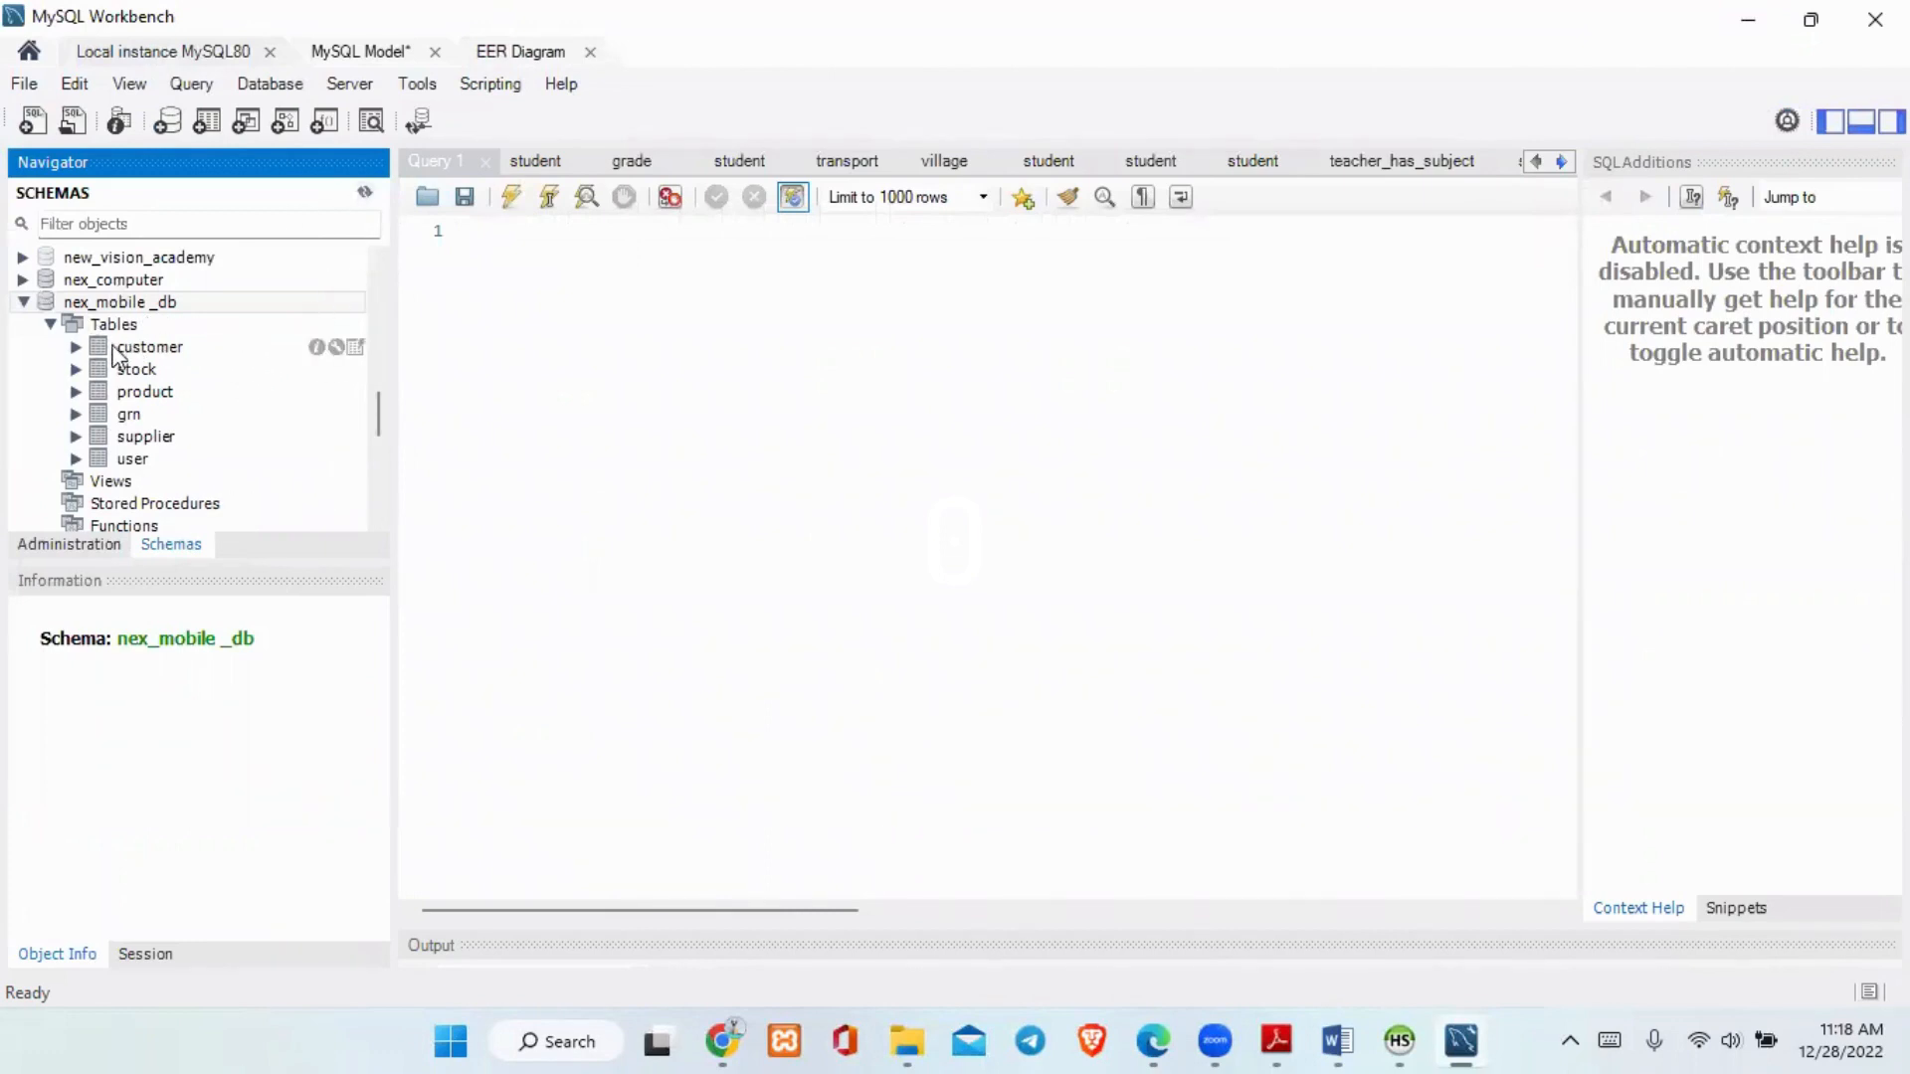
left_click(51, 324)
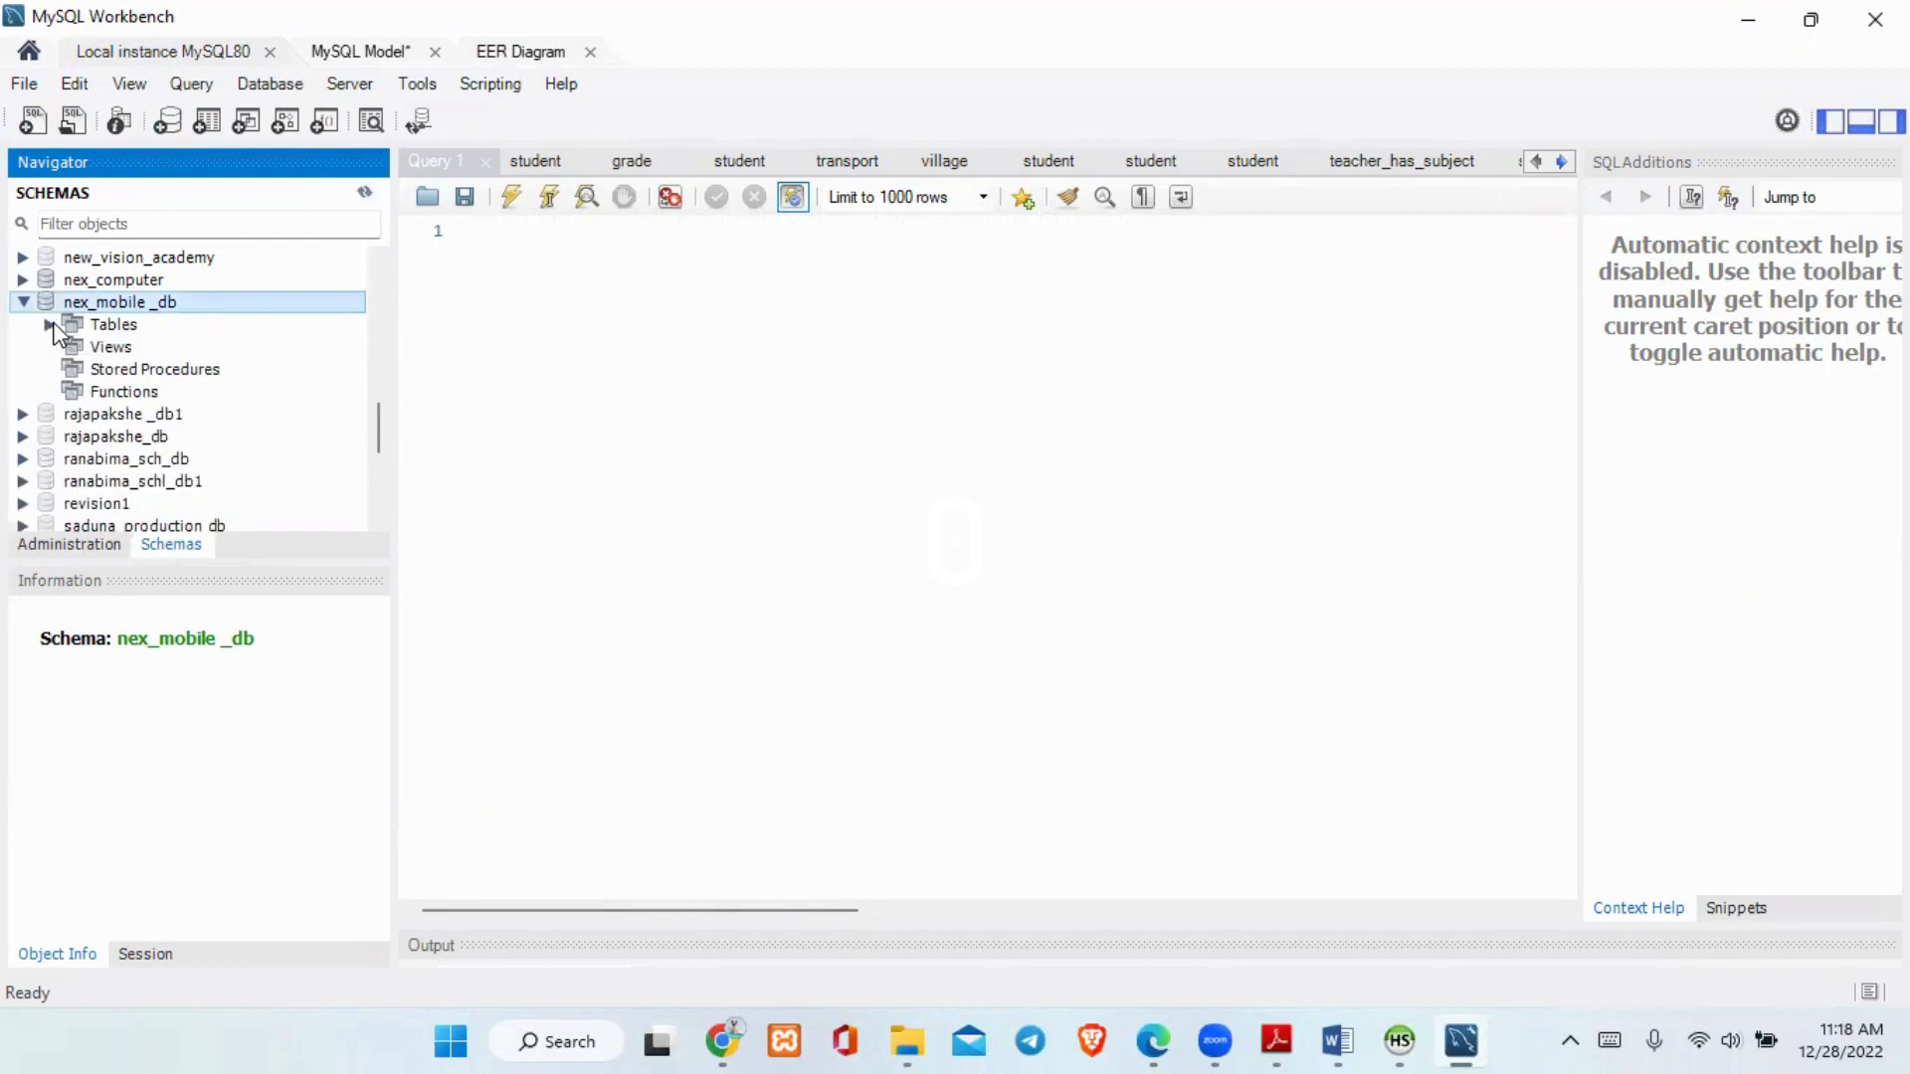
- Expand the Tables list of the nex_mobile _db schema to check which tables the database contains
left_click(51, 324)
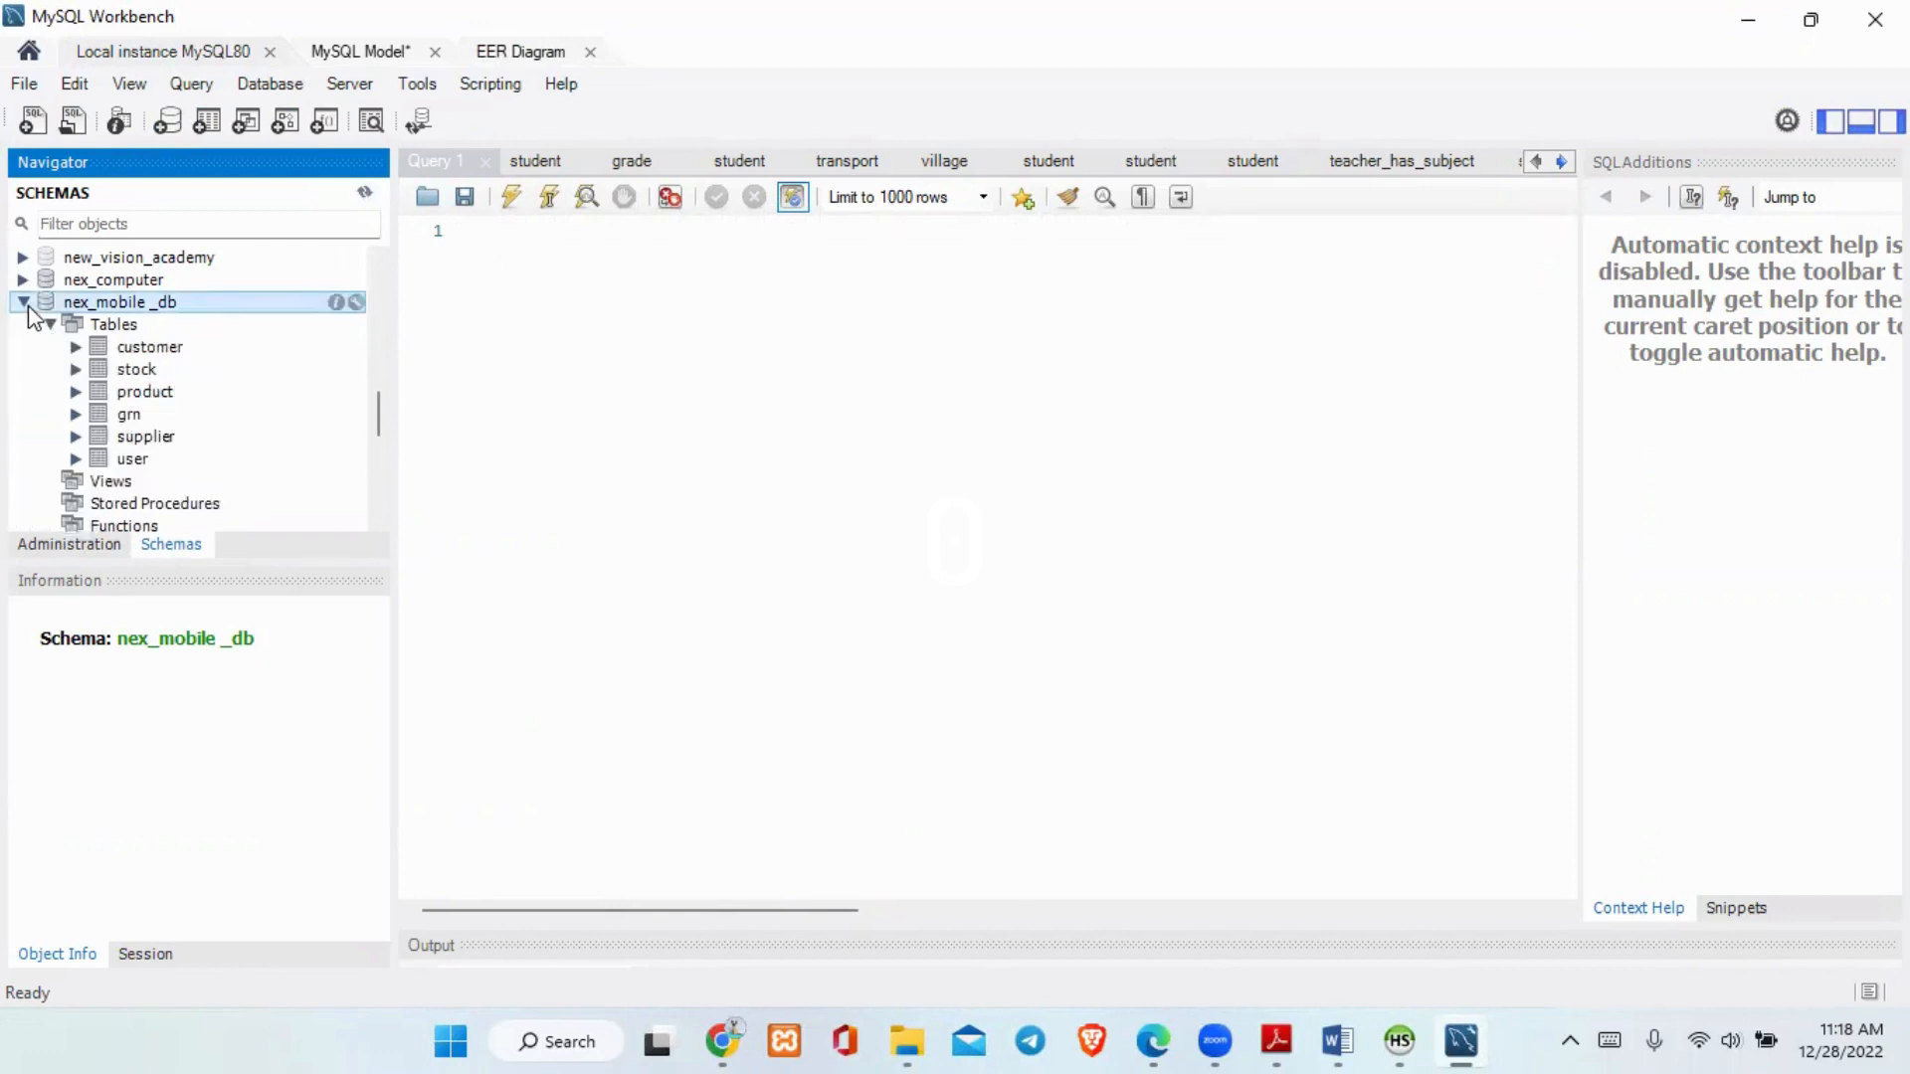
left_click(24, 304)
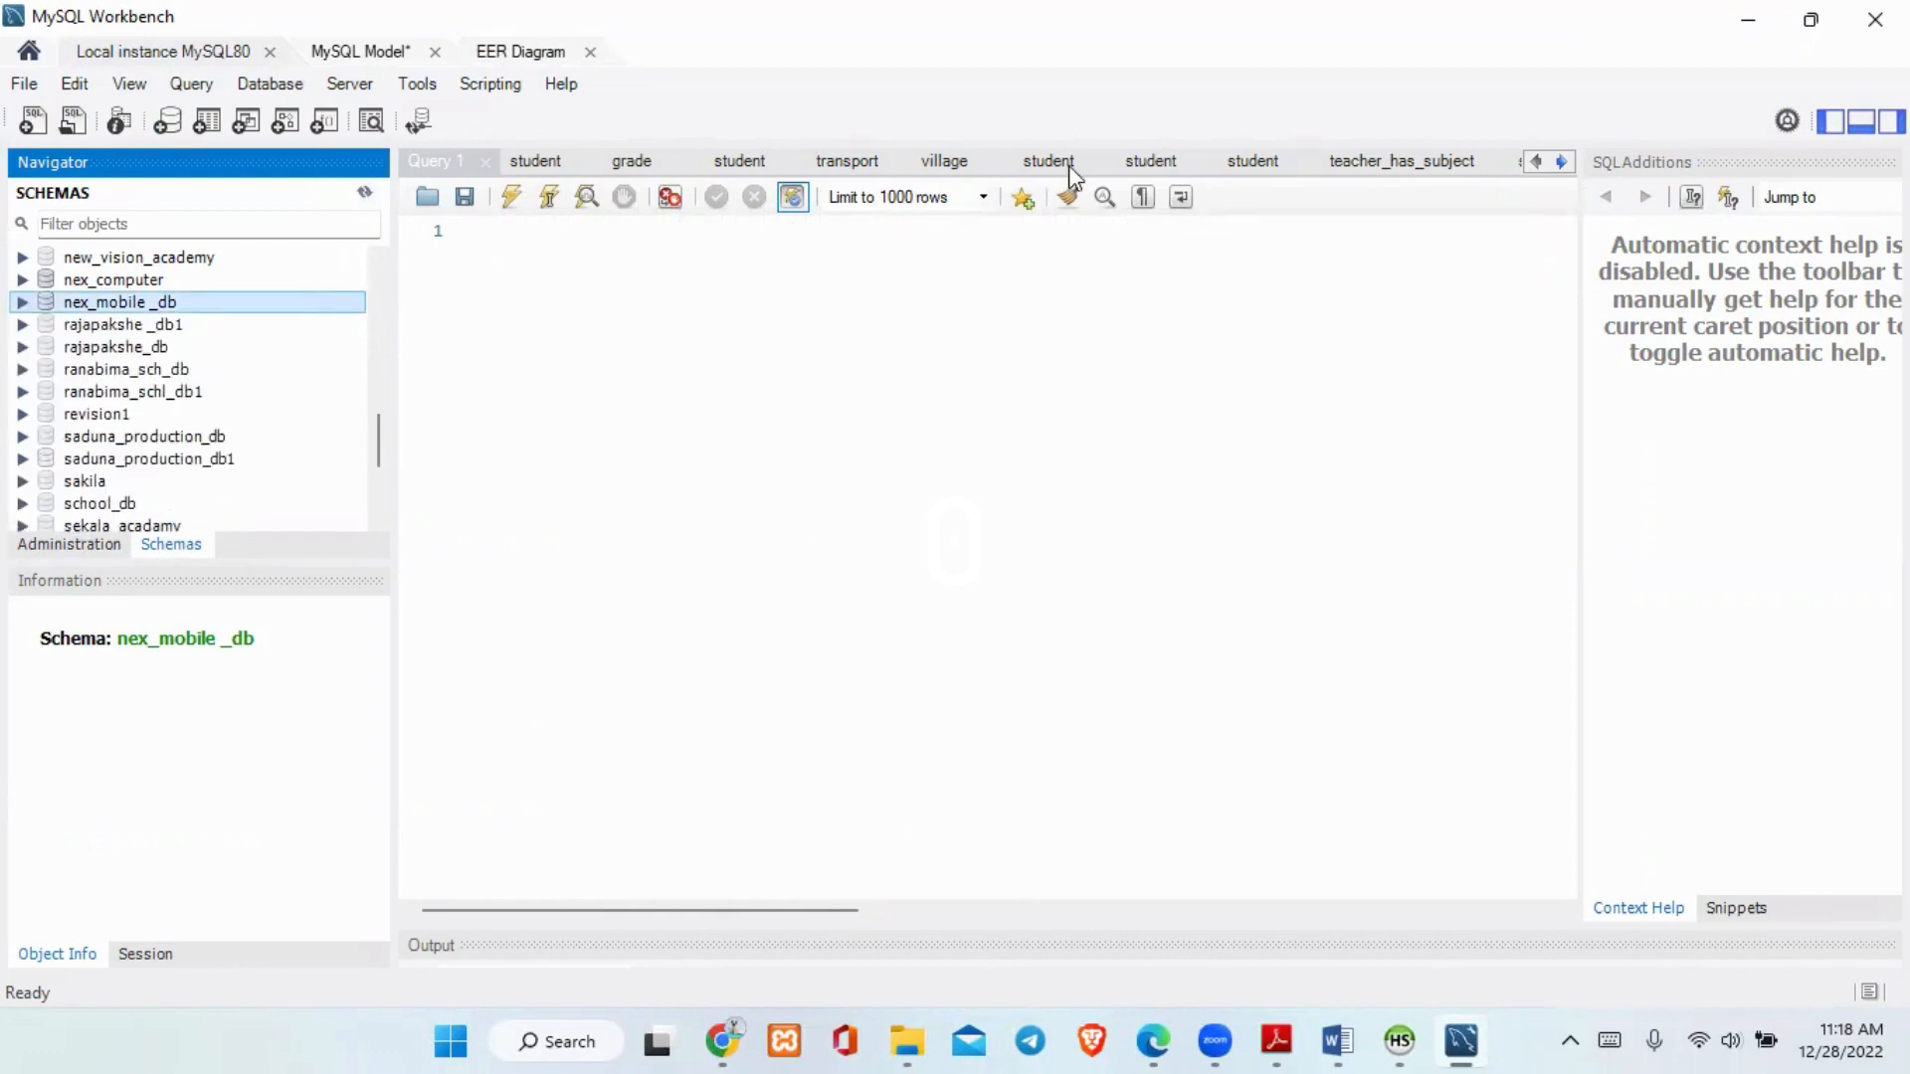
left_click(23, 303)
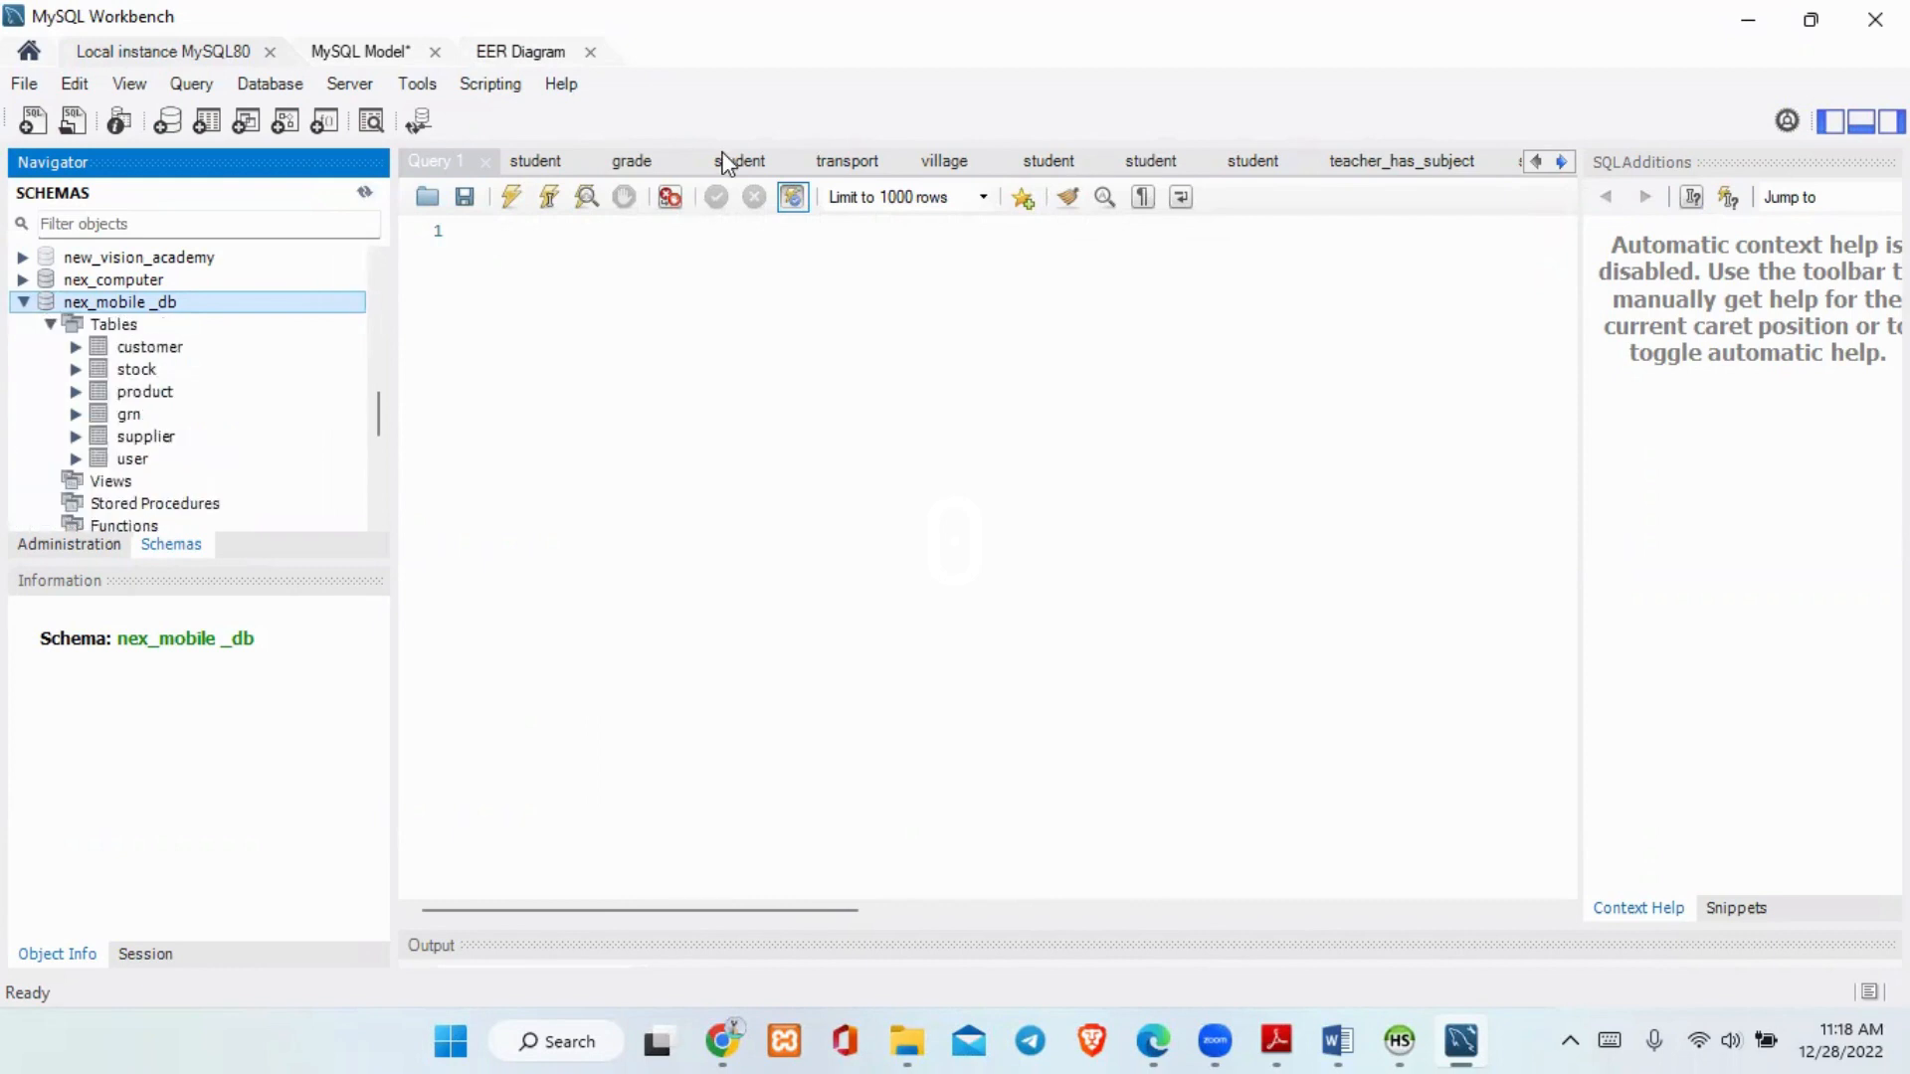
- Return to the MySQL Model and inspect the tables in the mydb and nex_mobile _db physical schemas
left_click(363, 51)
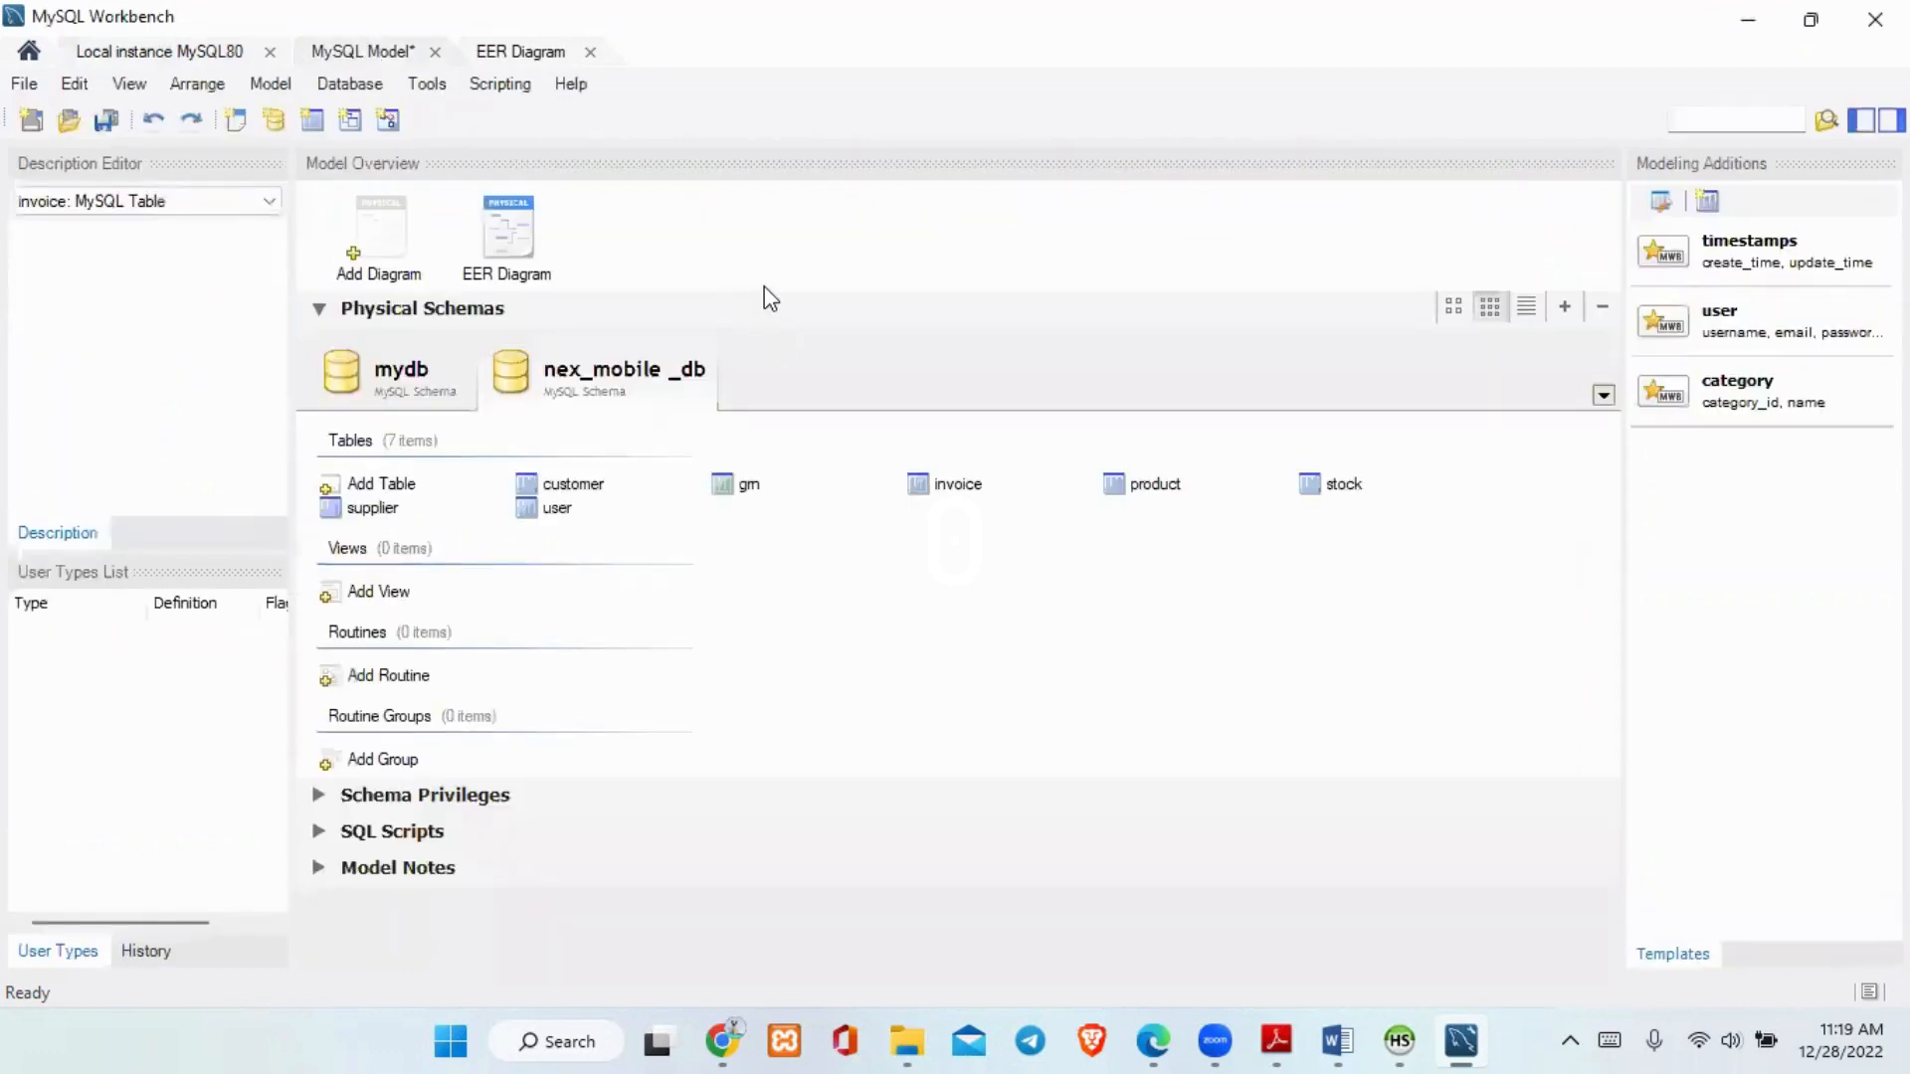
left_click(372, 403)
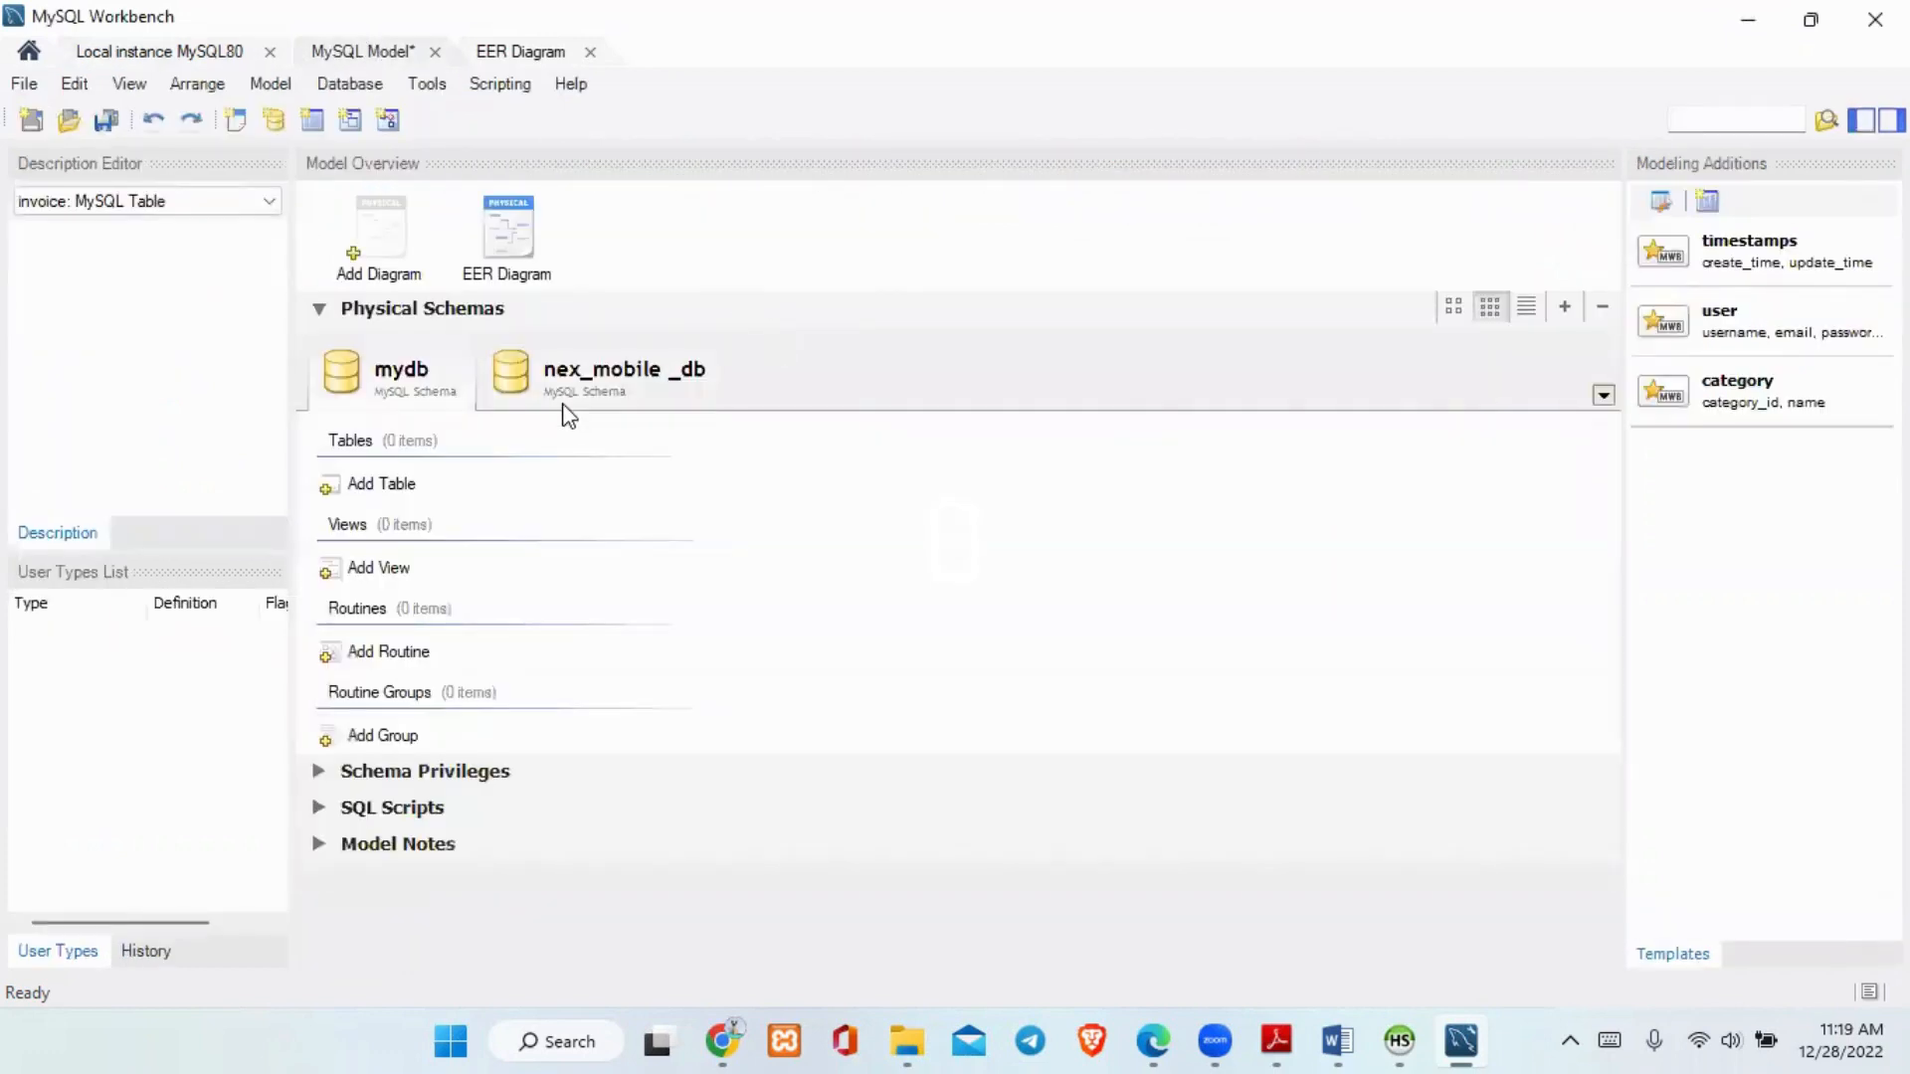
left_click(564, 400)
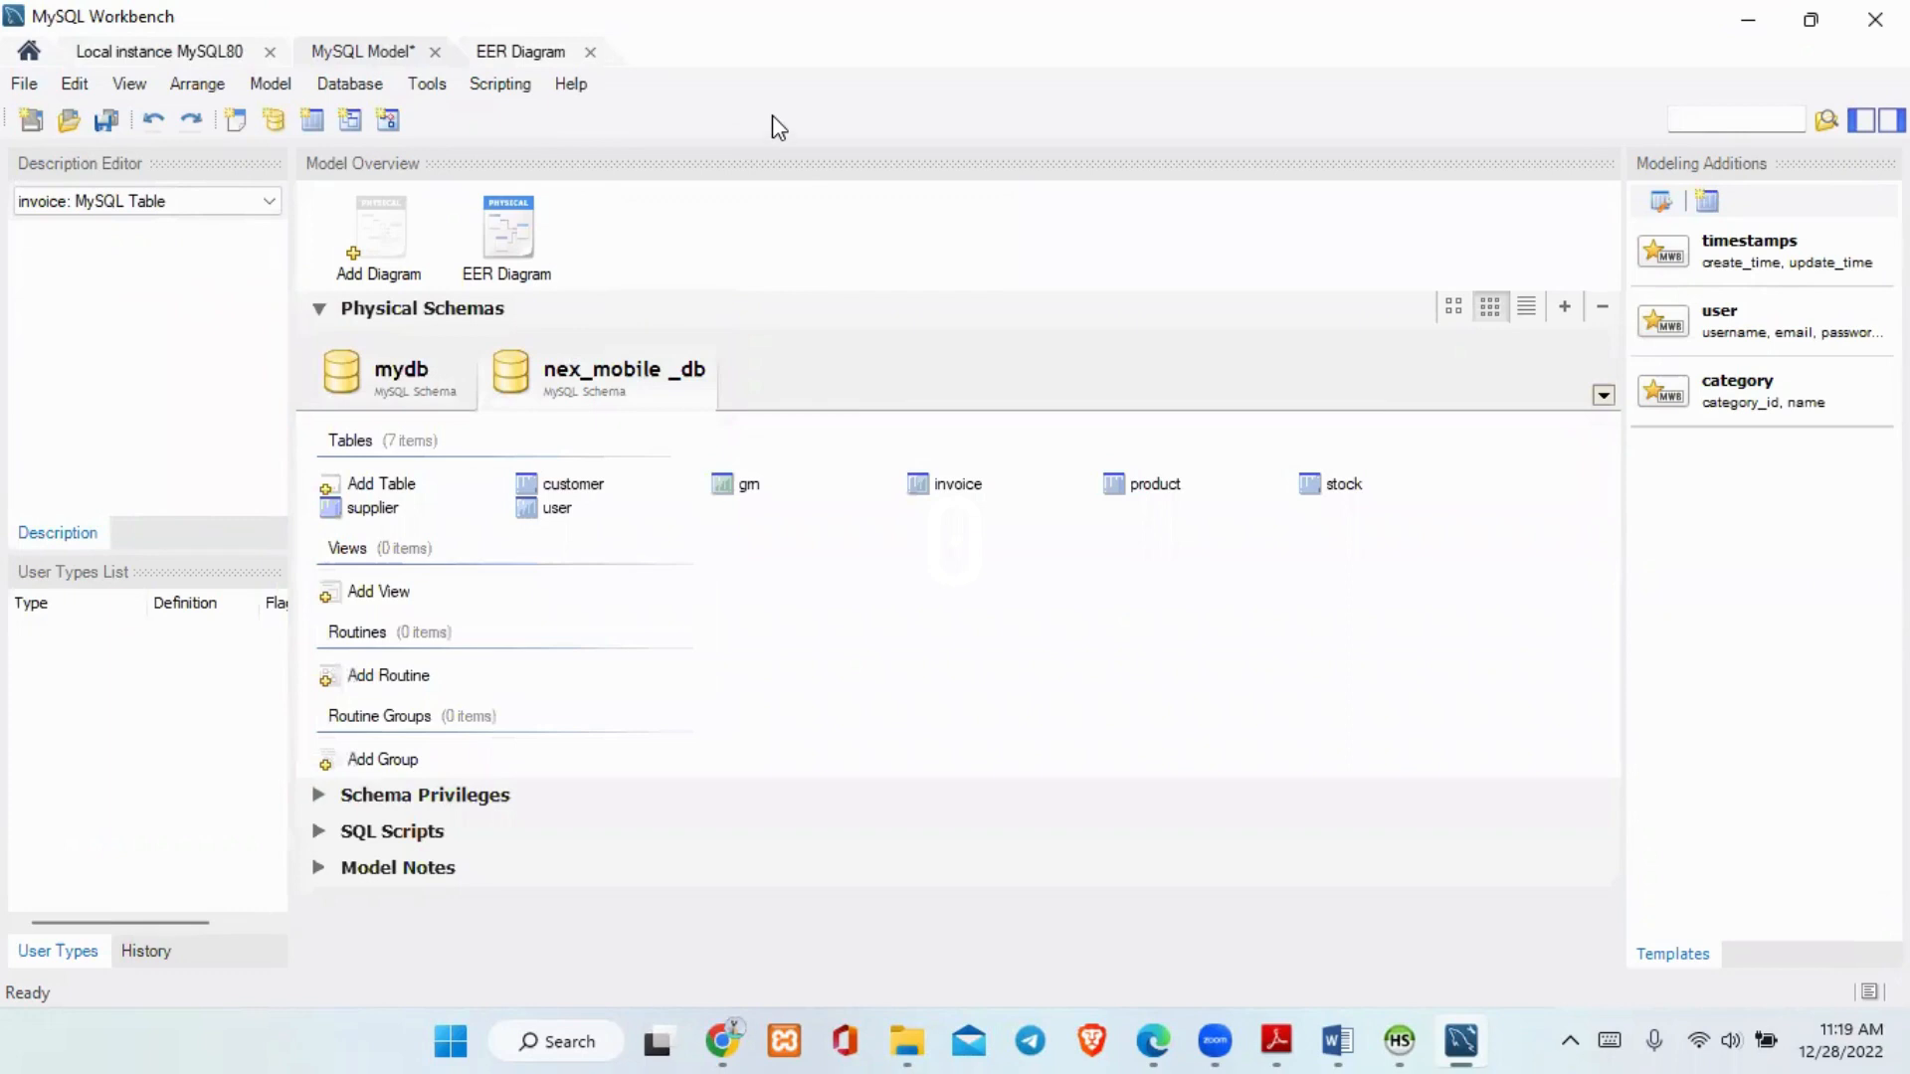
- Synchronize the model with the database using the default connection and options, including only nex_mobile _db and applying the invoice table to the source
left_click(371, 86)
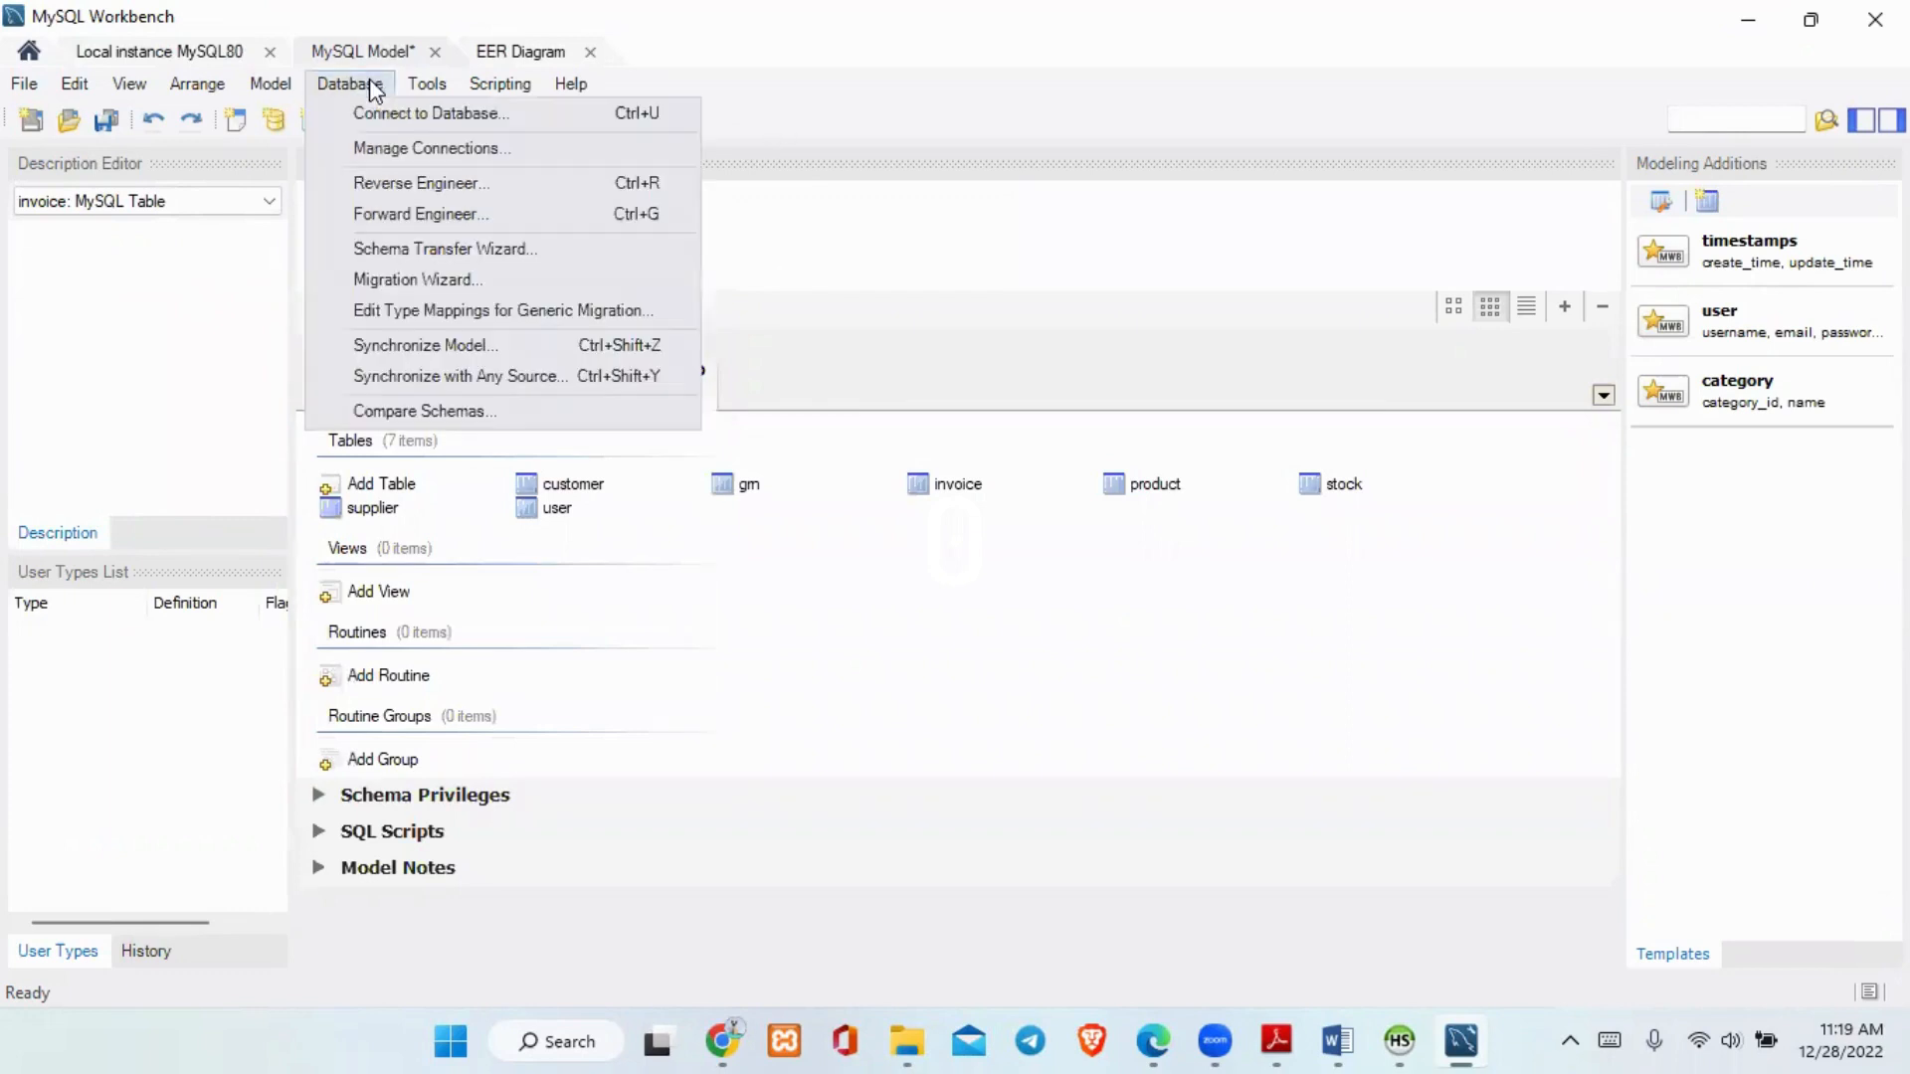
left_click(494, 343)
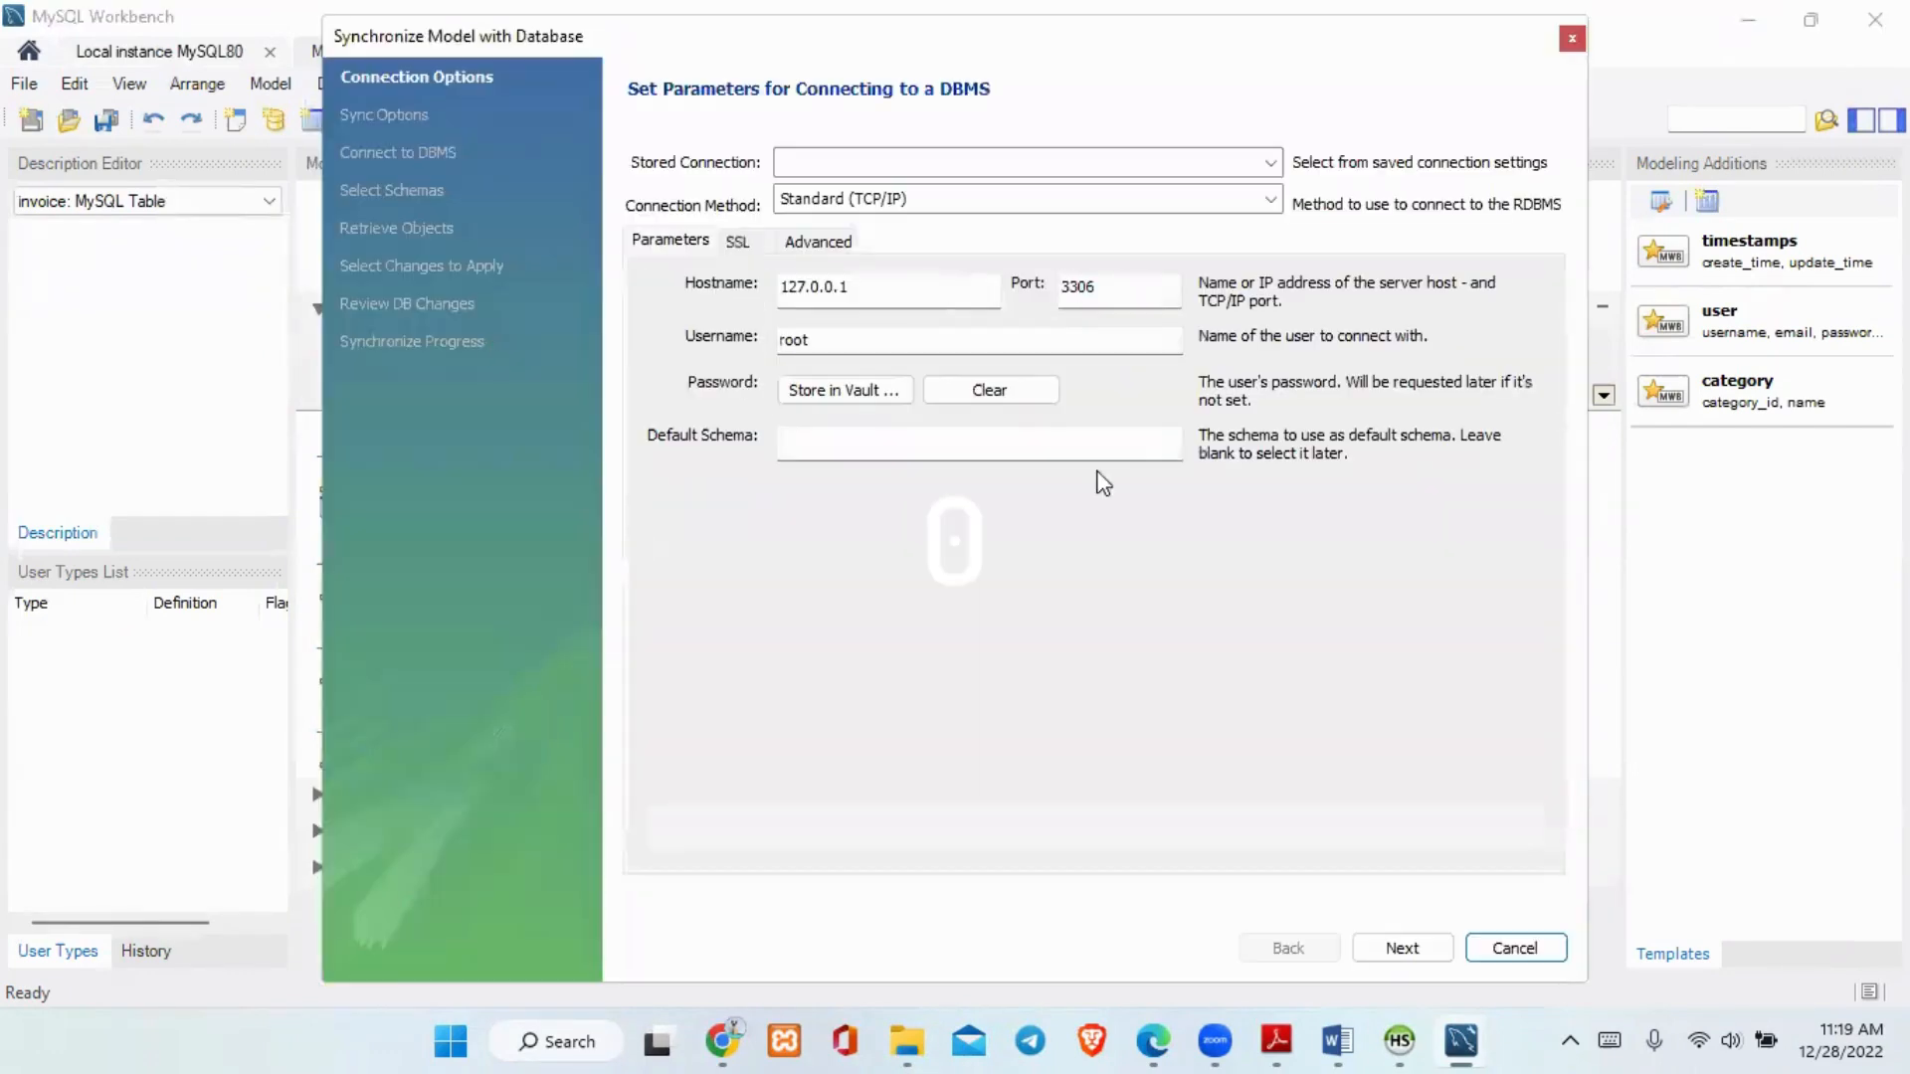
left_click(1412, 947)
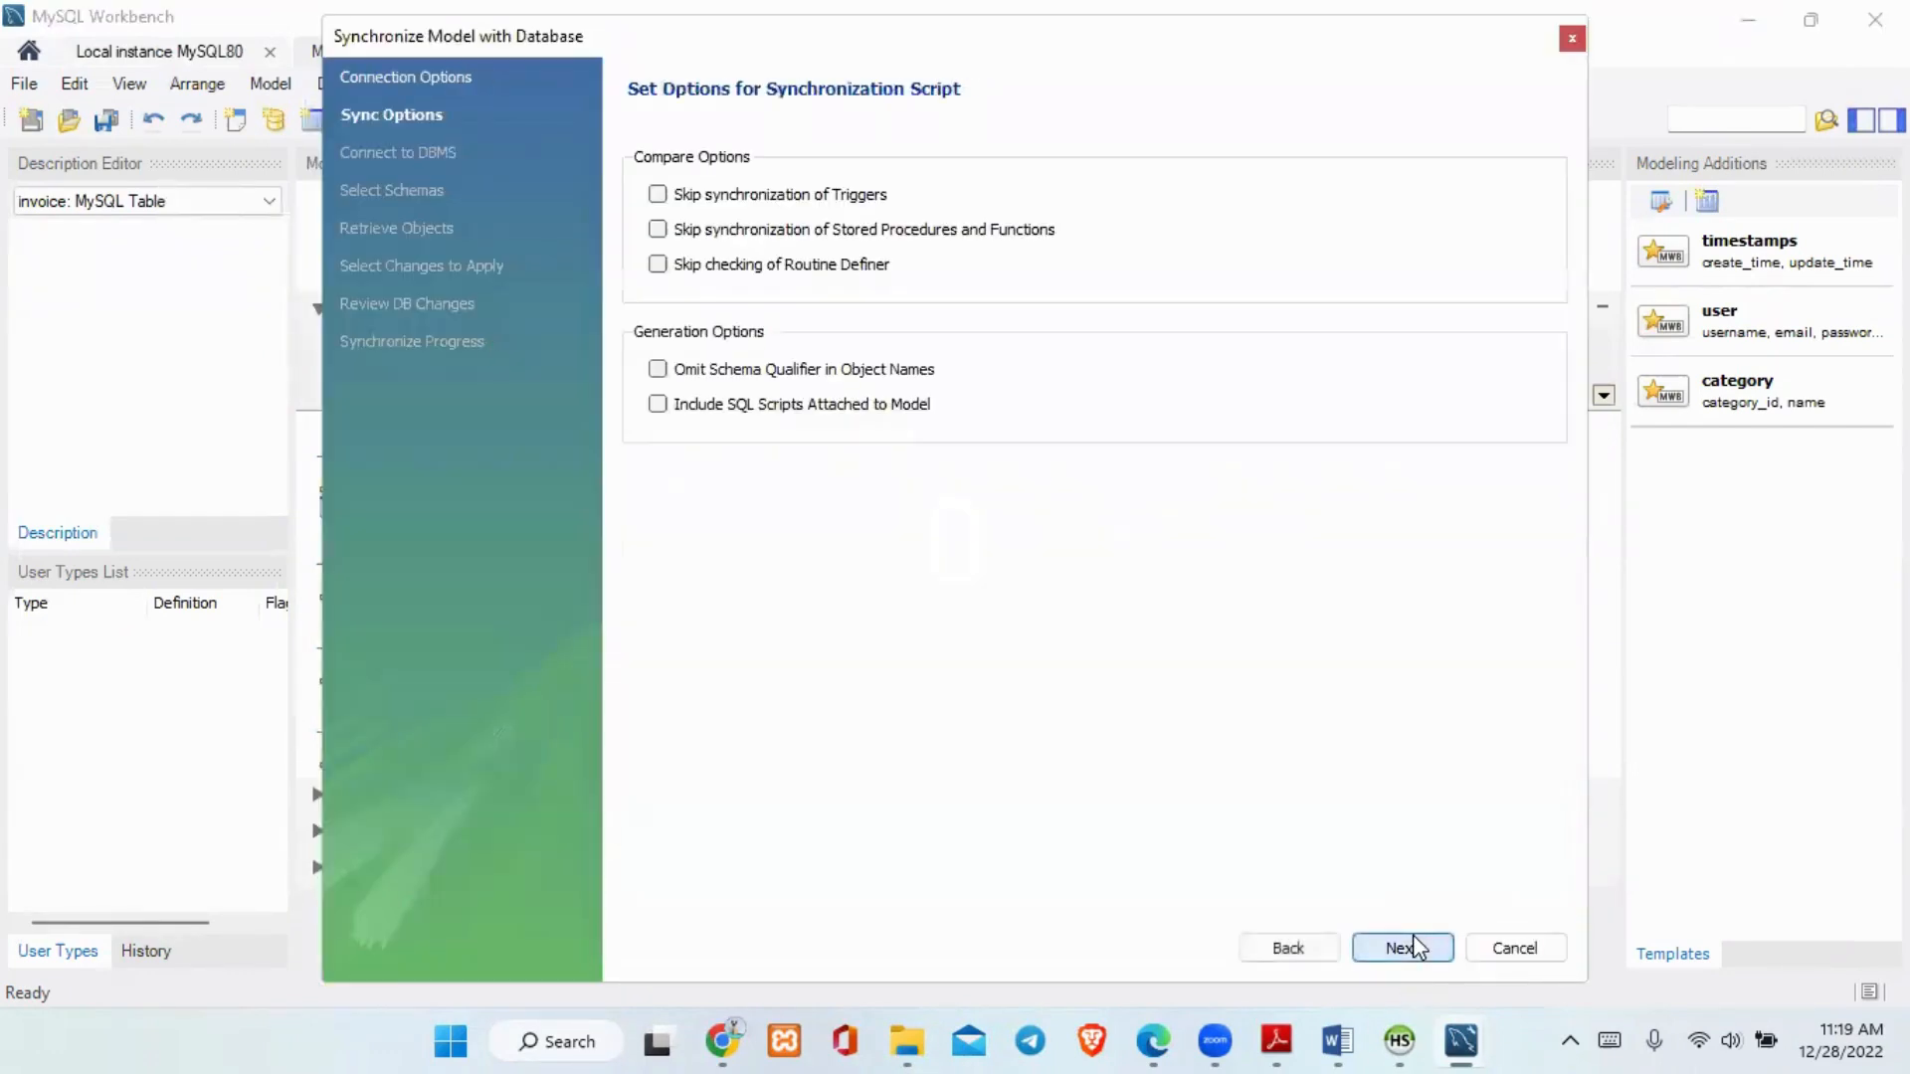
left_click(1412, 946)
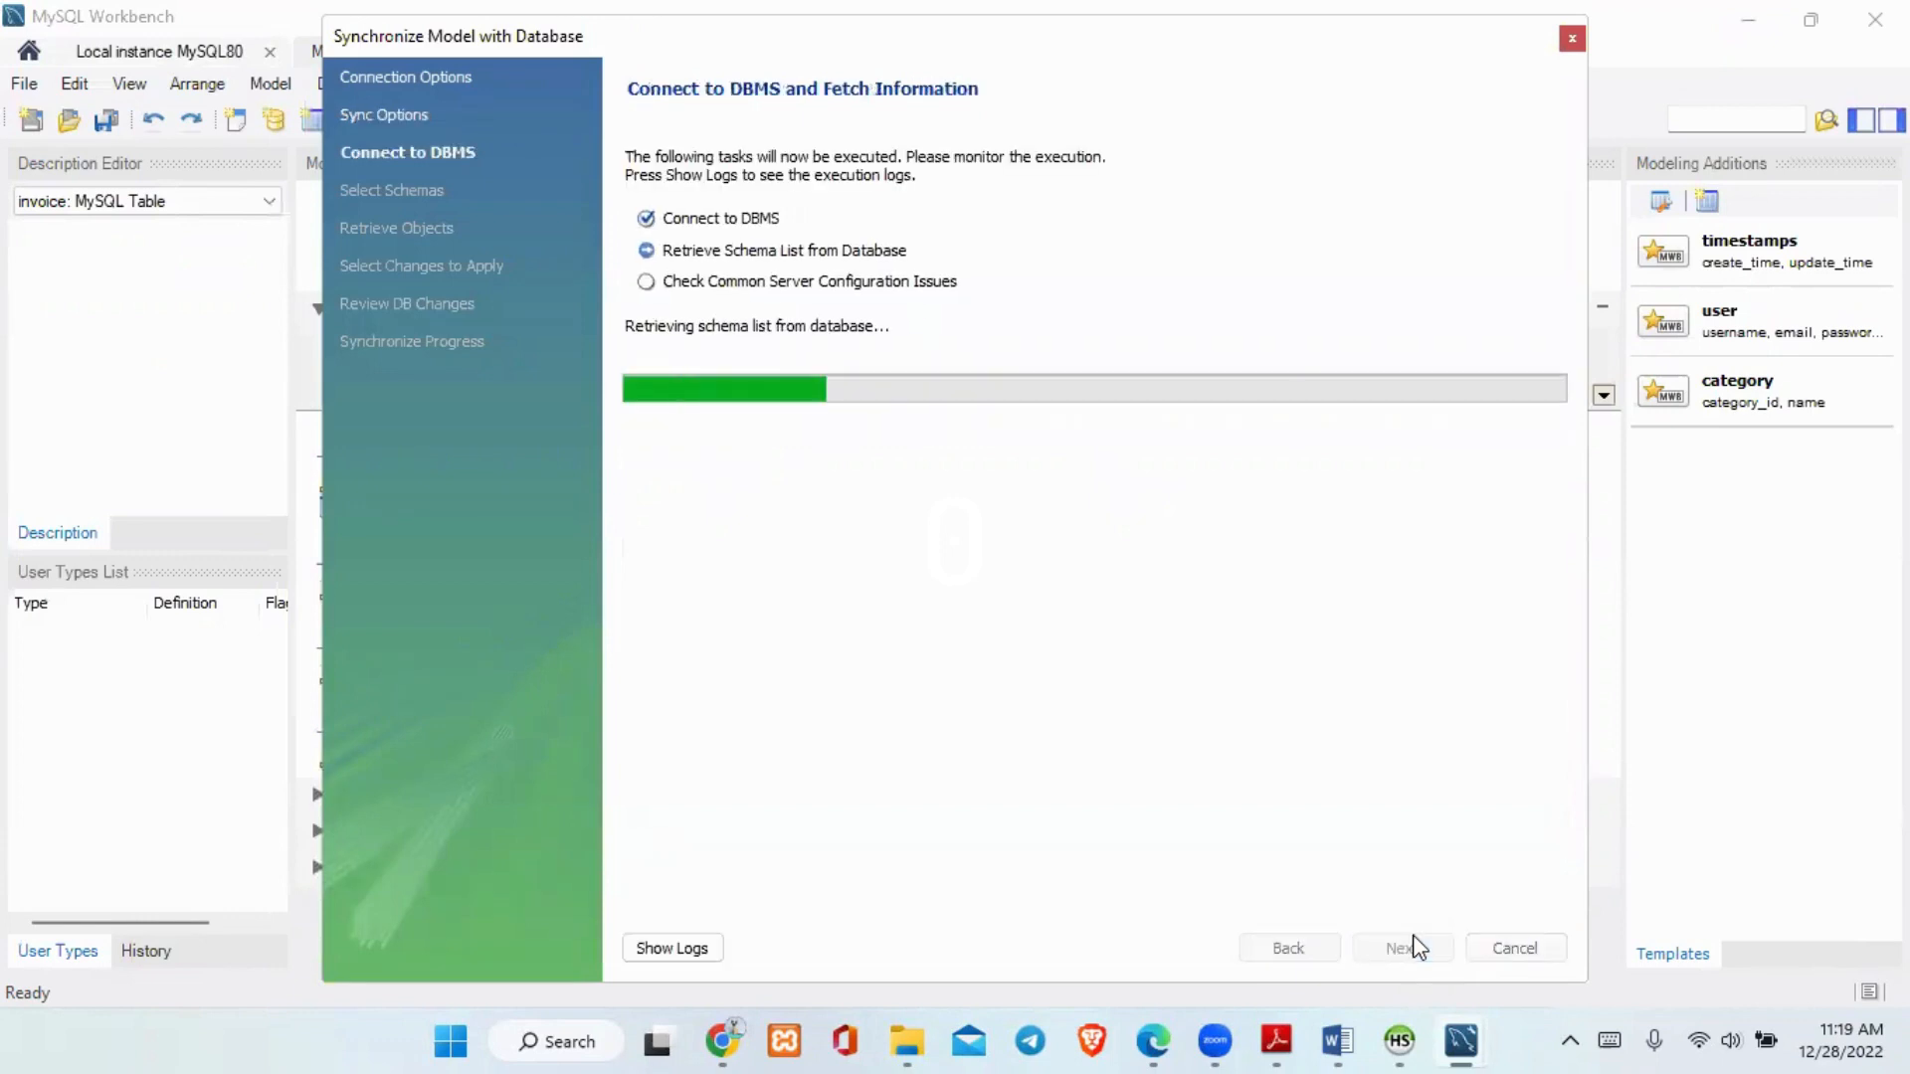
left_click(1412, 945)
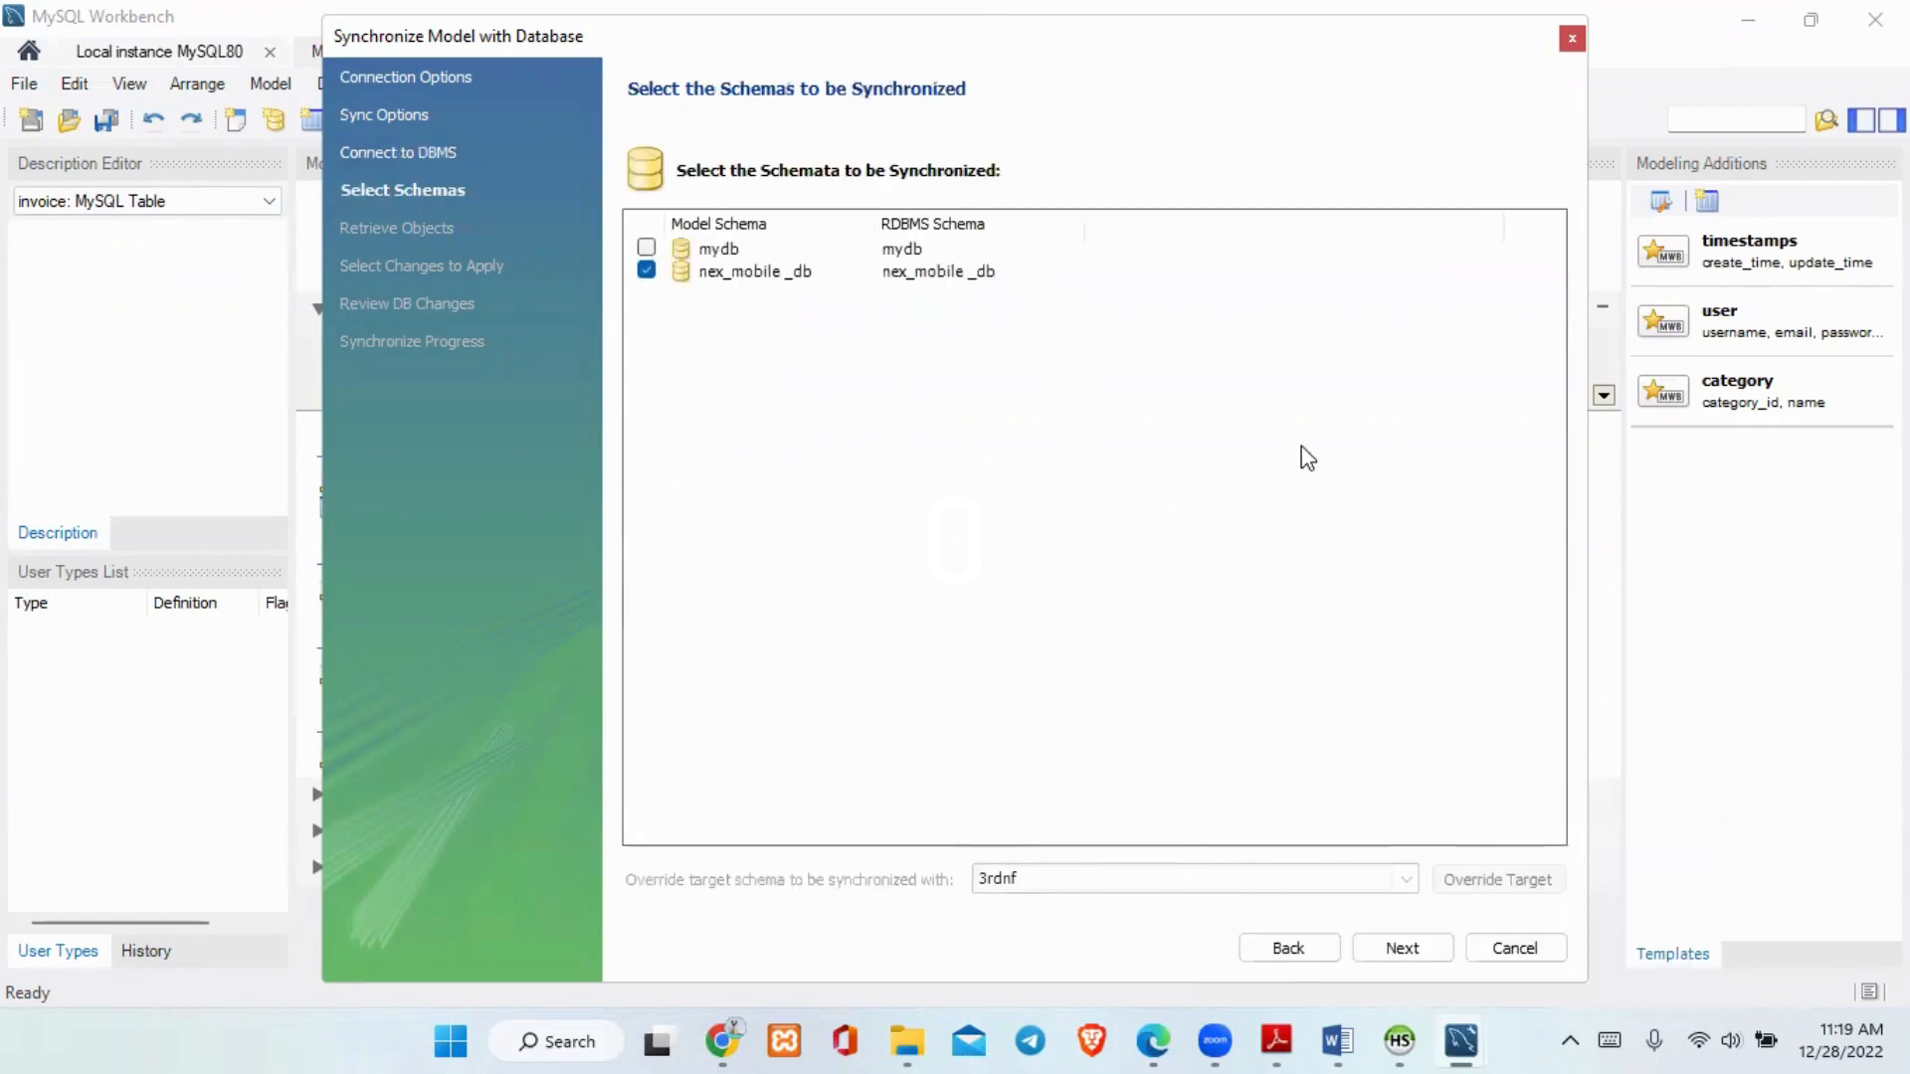
left_click(1401, 945)
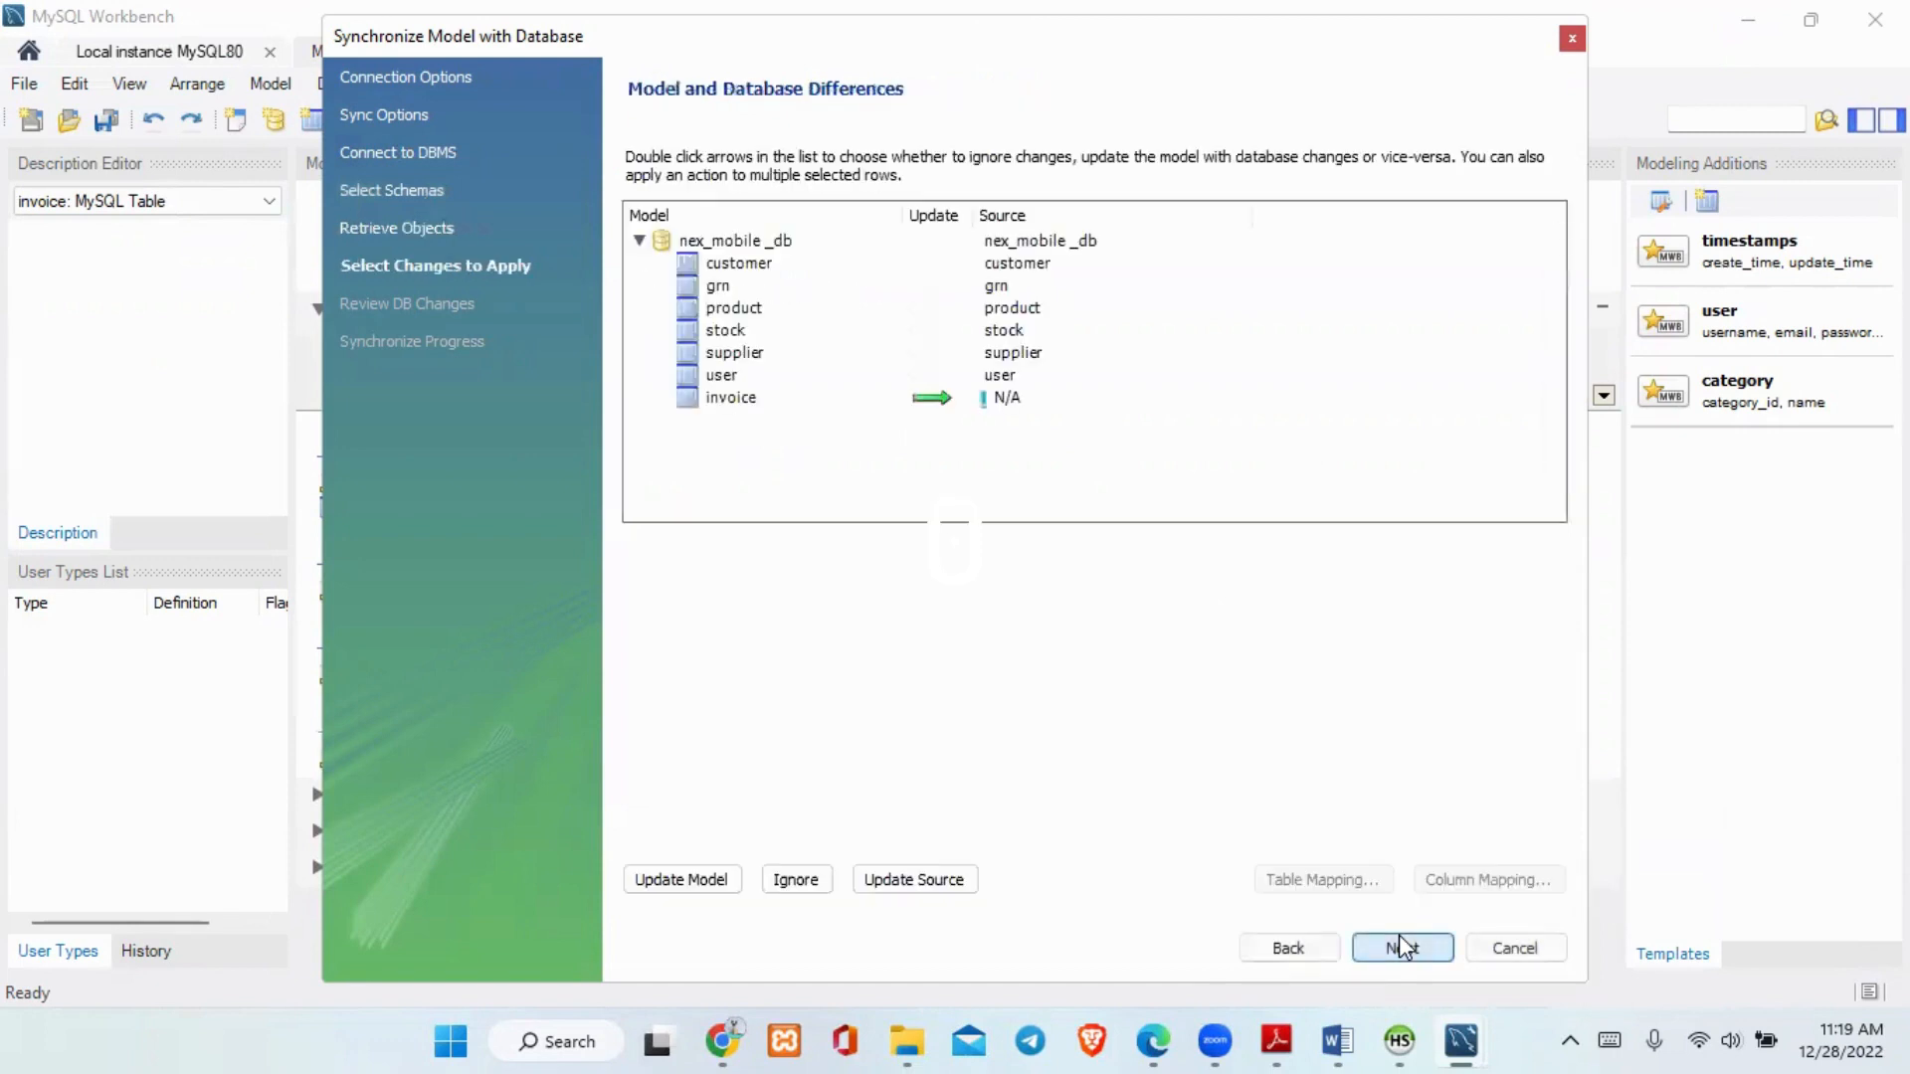
left_click(1405, 960)
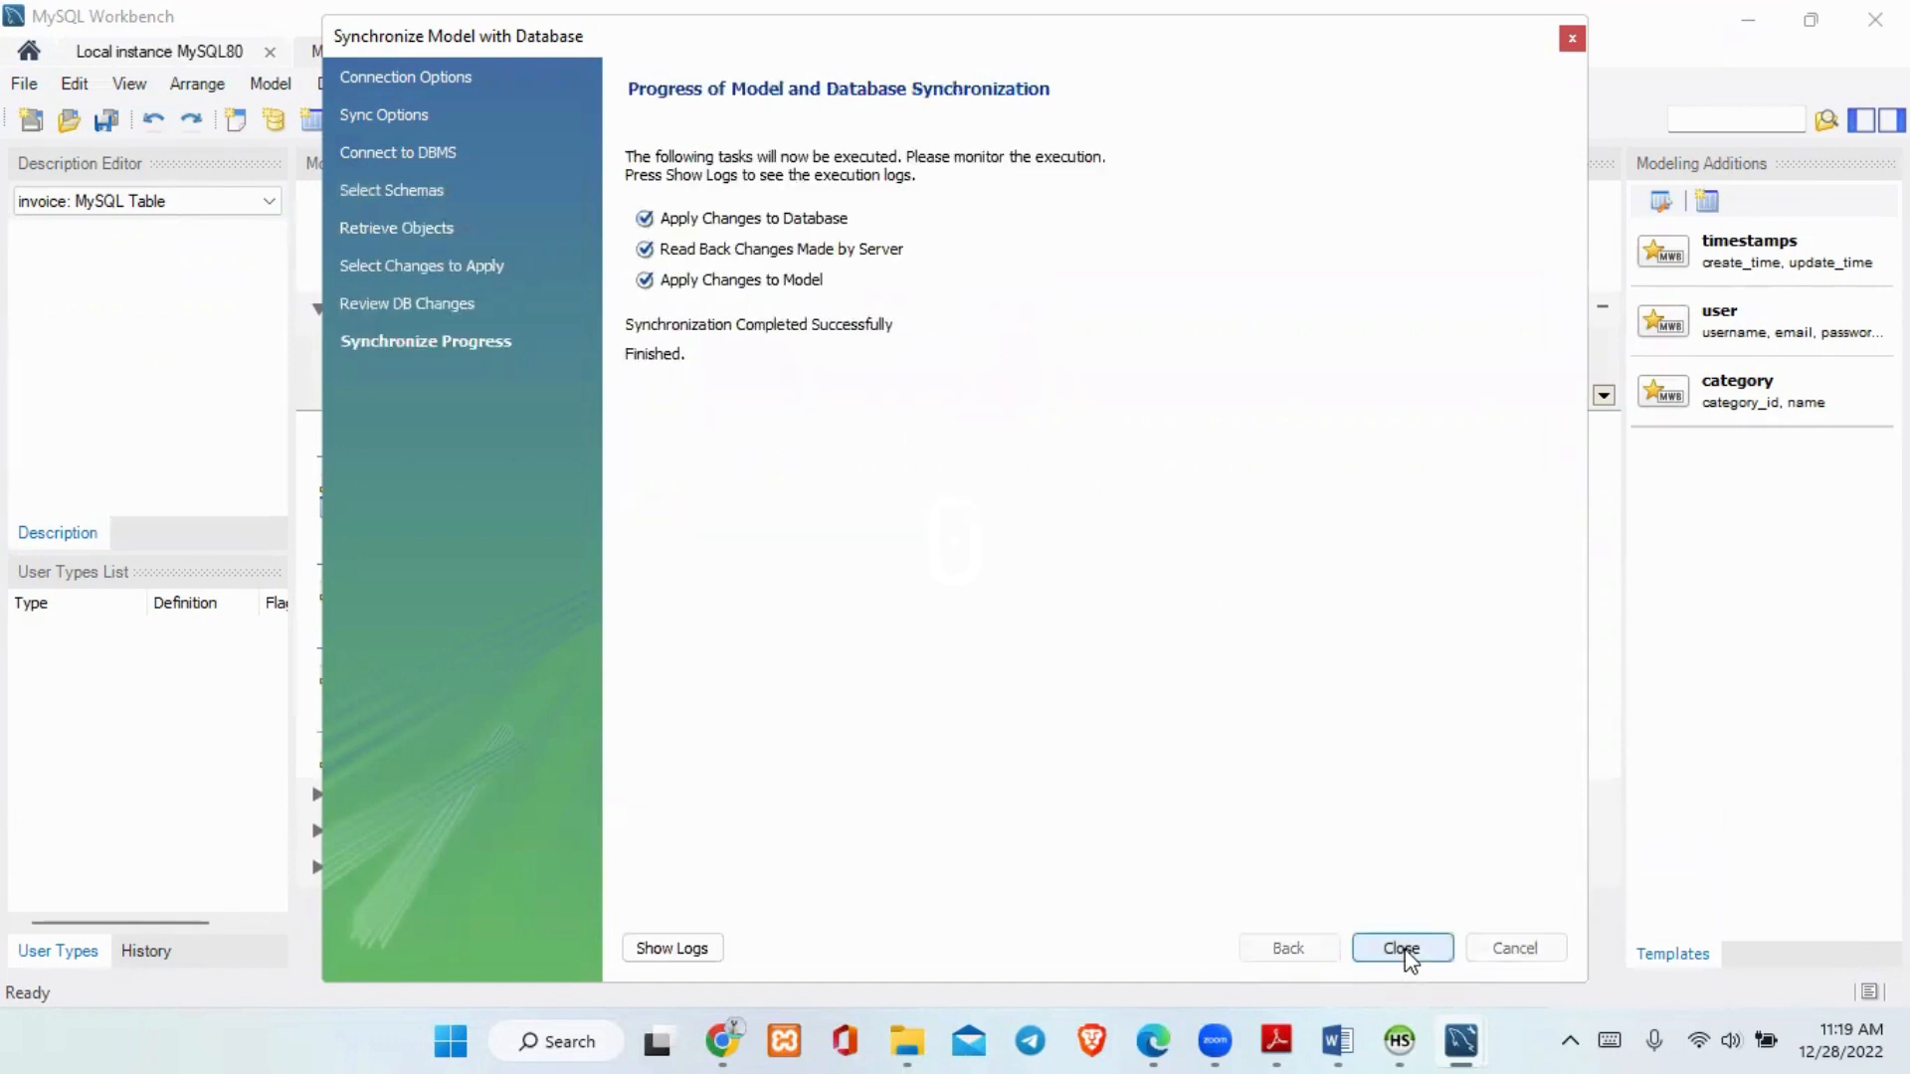
left_click(1402, 949)
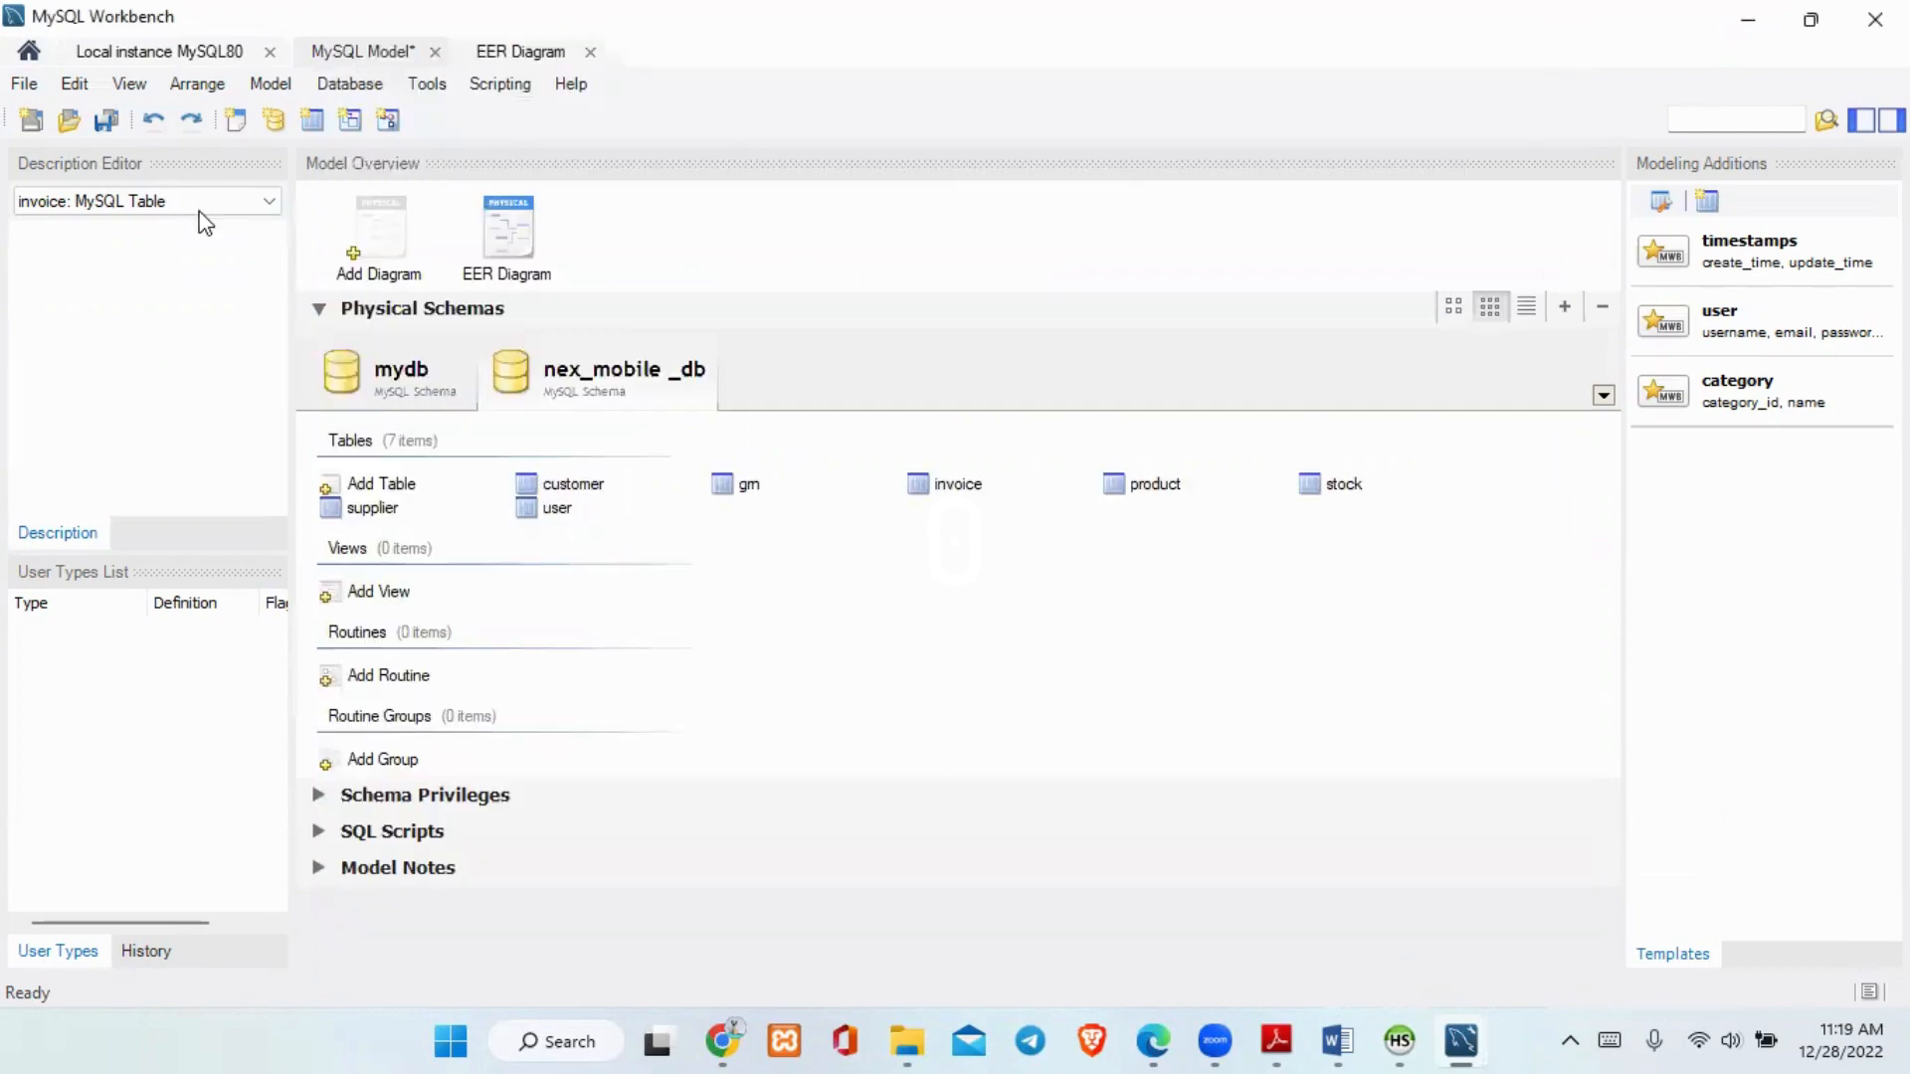
- Switch to the Local instance MySQL80 connection and refresh the schema list
left_click(207, 58)
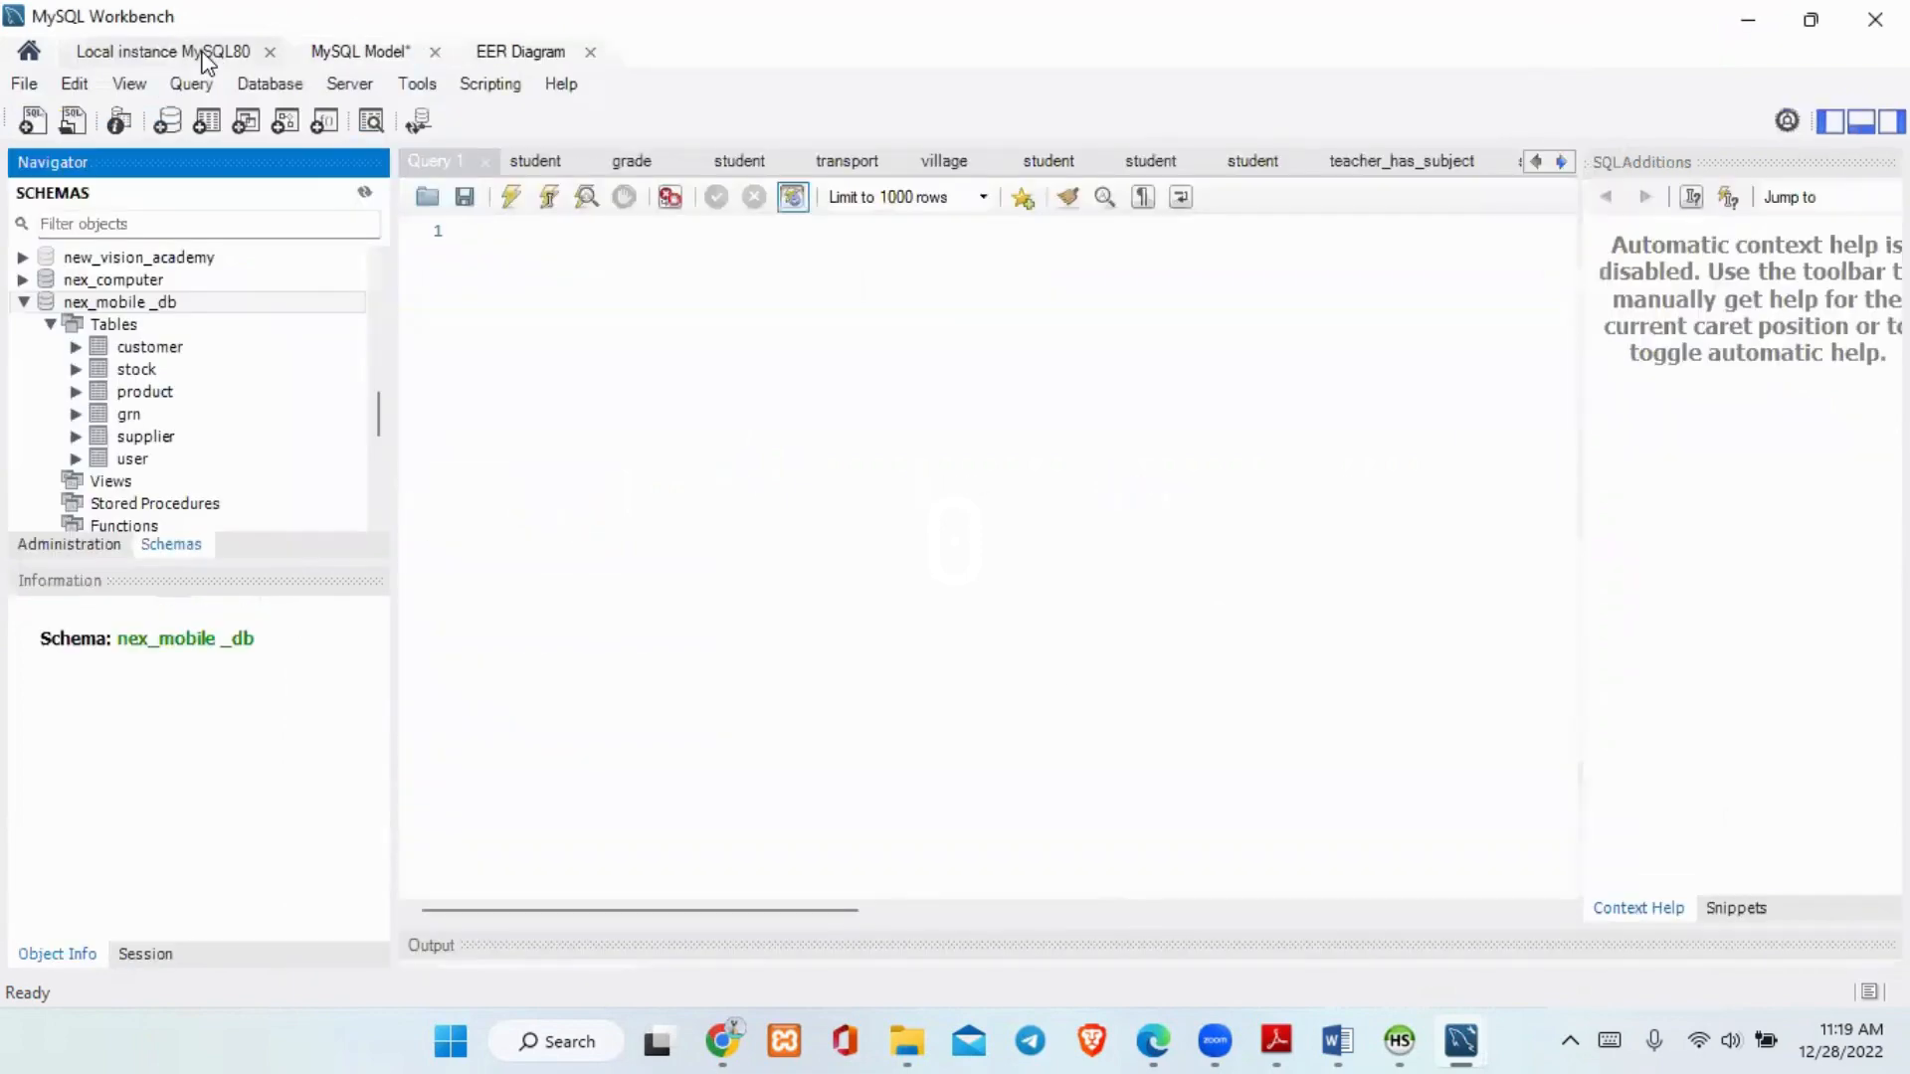
left_click(366, 192)
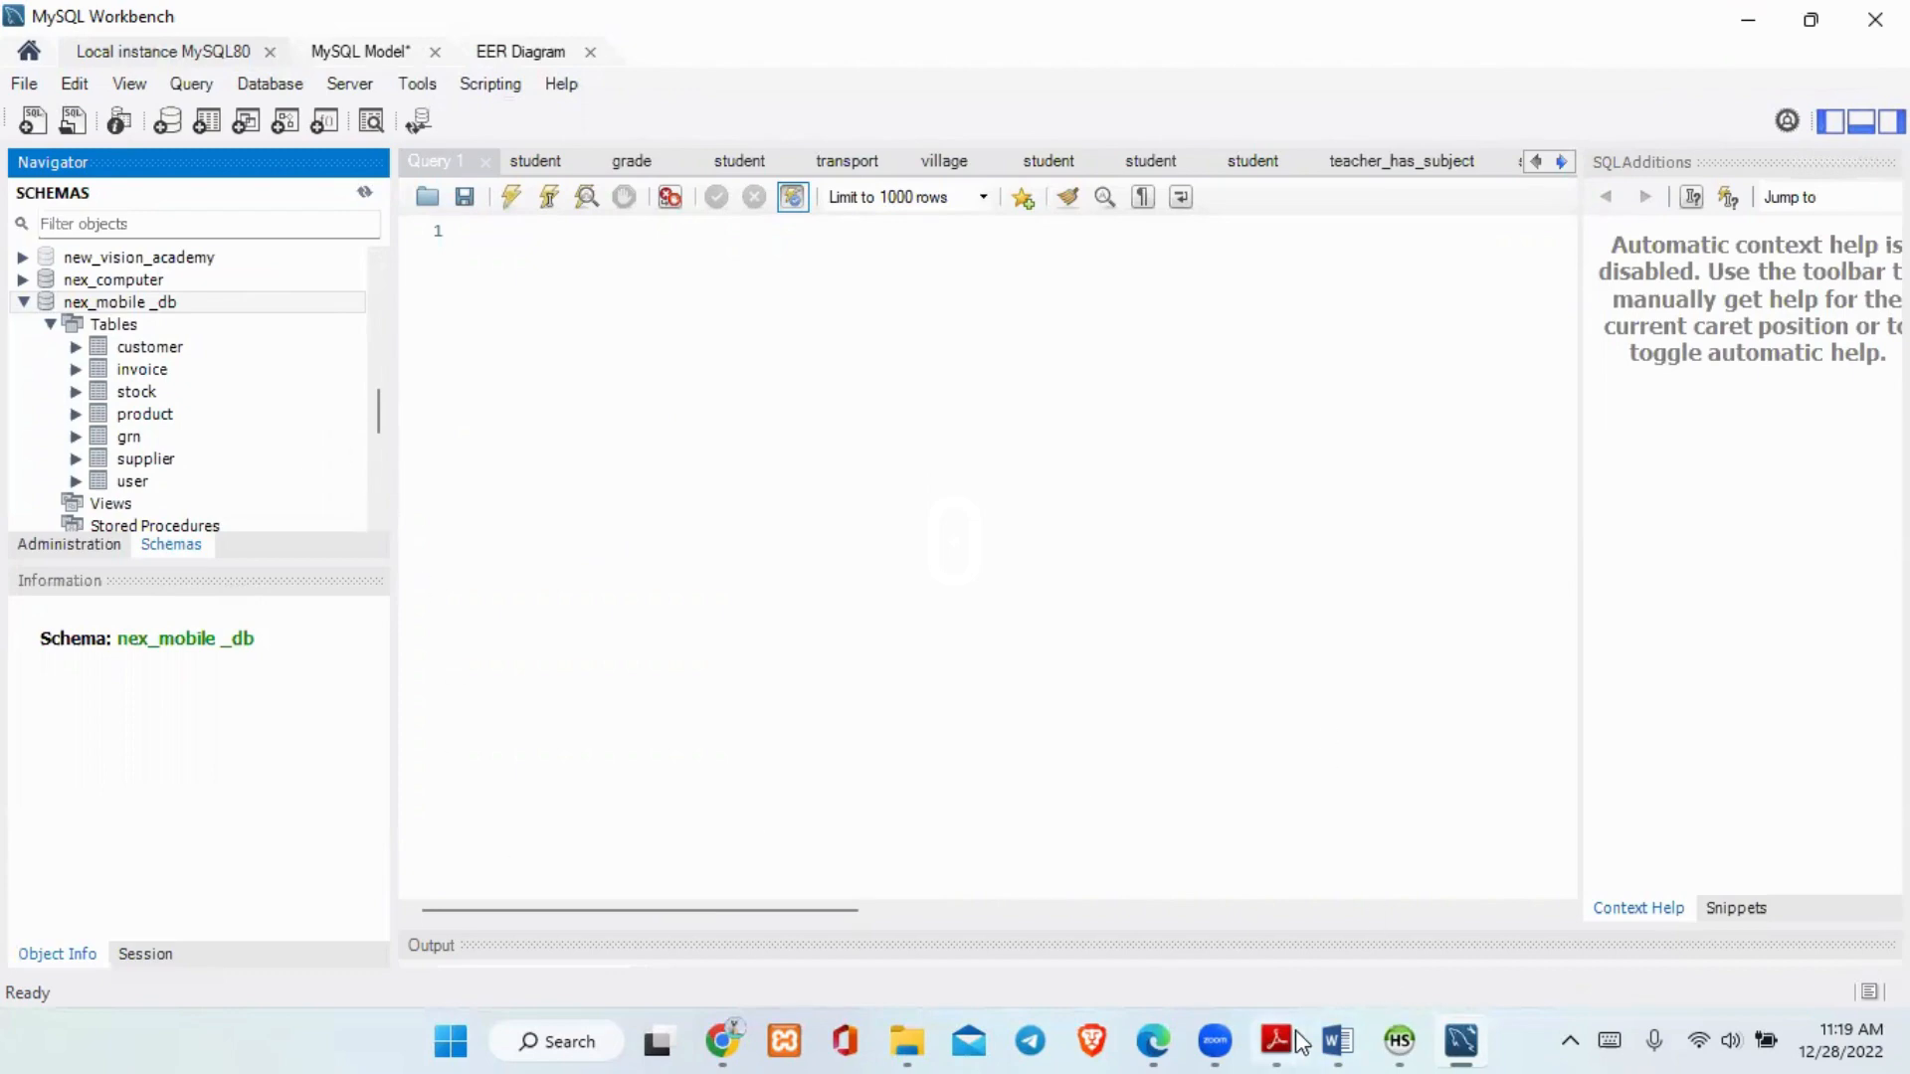
- Switch to Question Set 14.pdf in Adobe Reader to check the invoice table specification, then leave the document
mouse_move(1299, 1042)
left_click(884, 920)
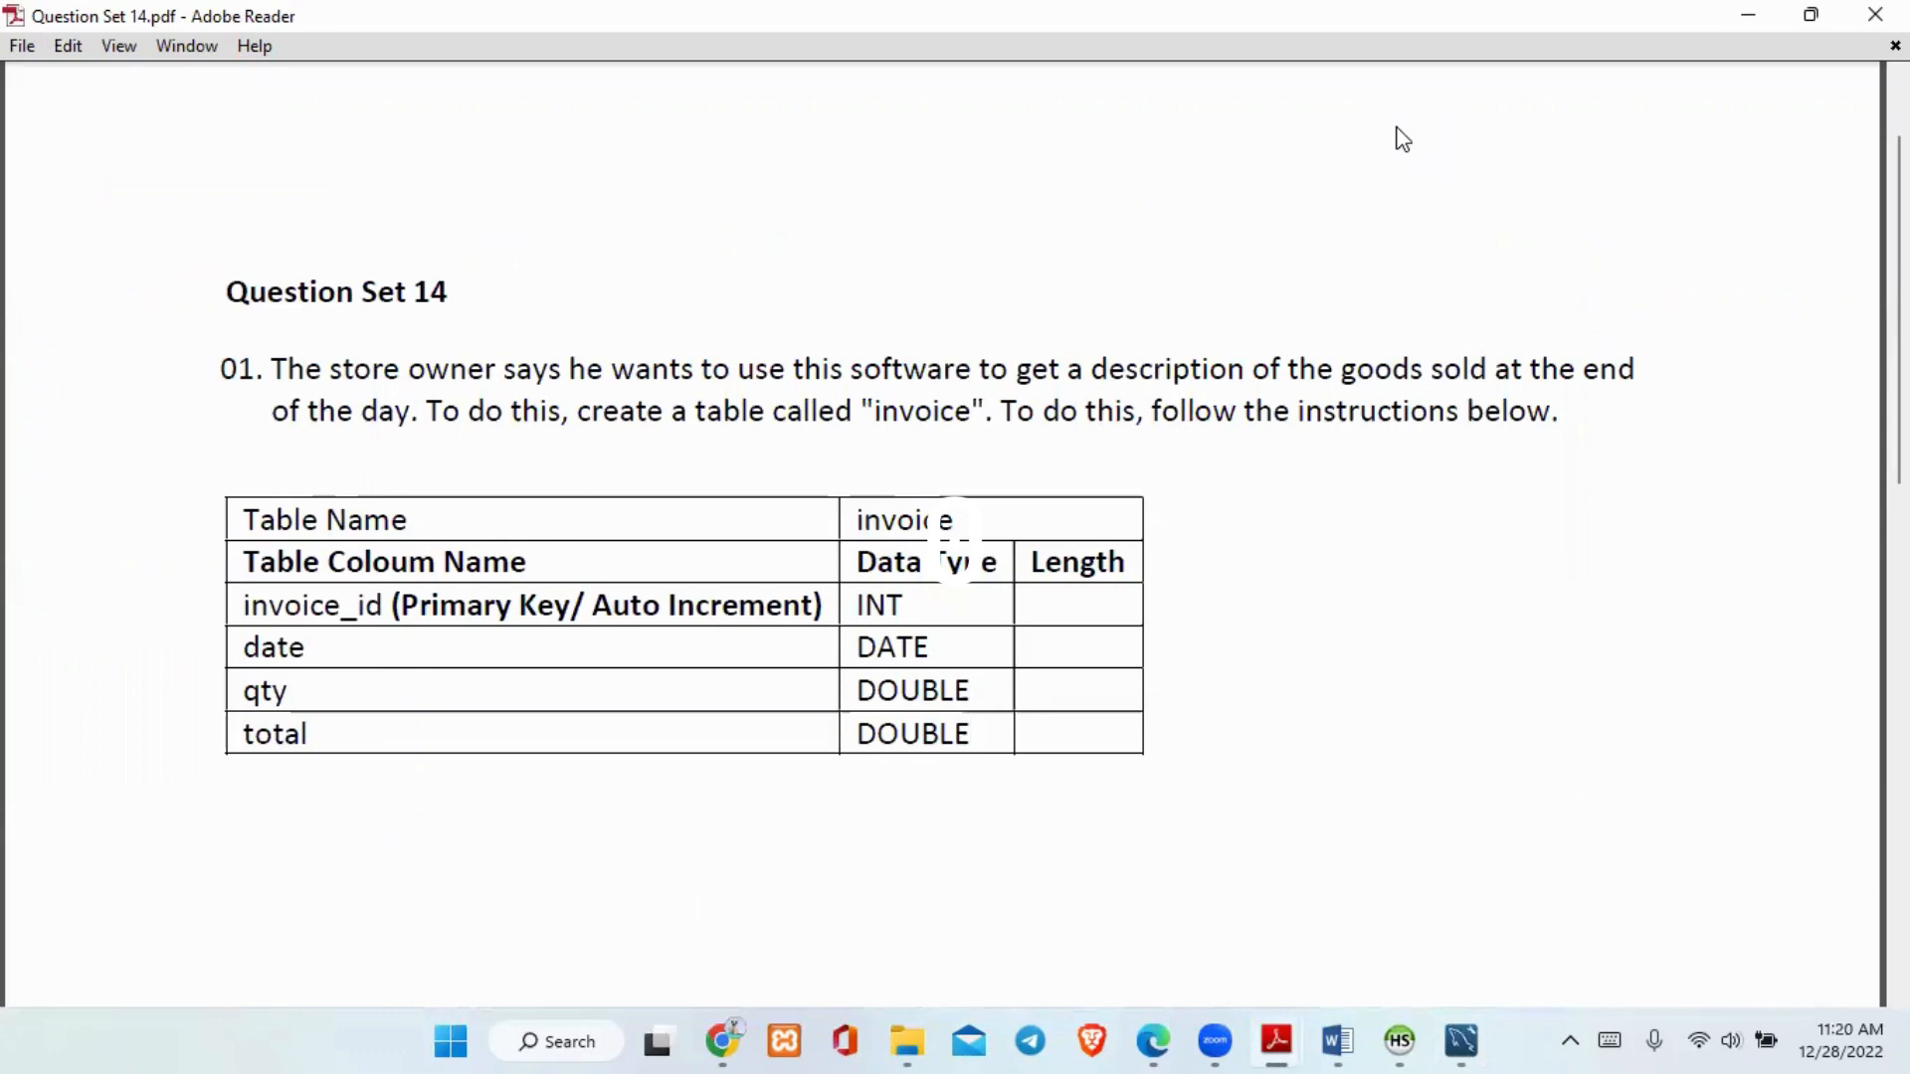
key("alt+Tab")
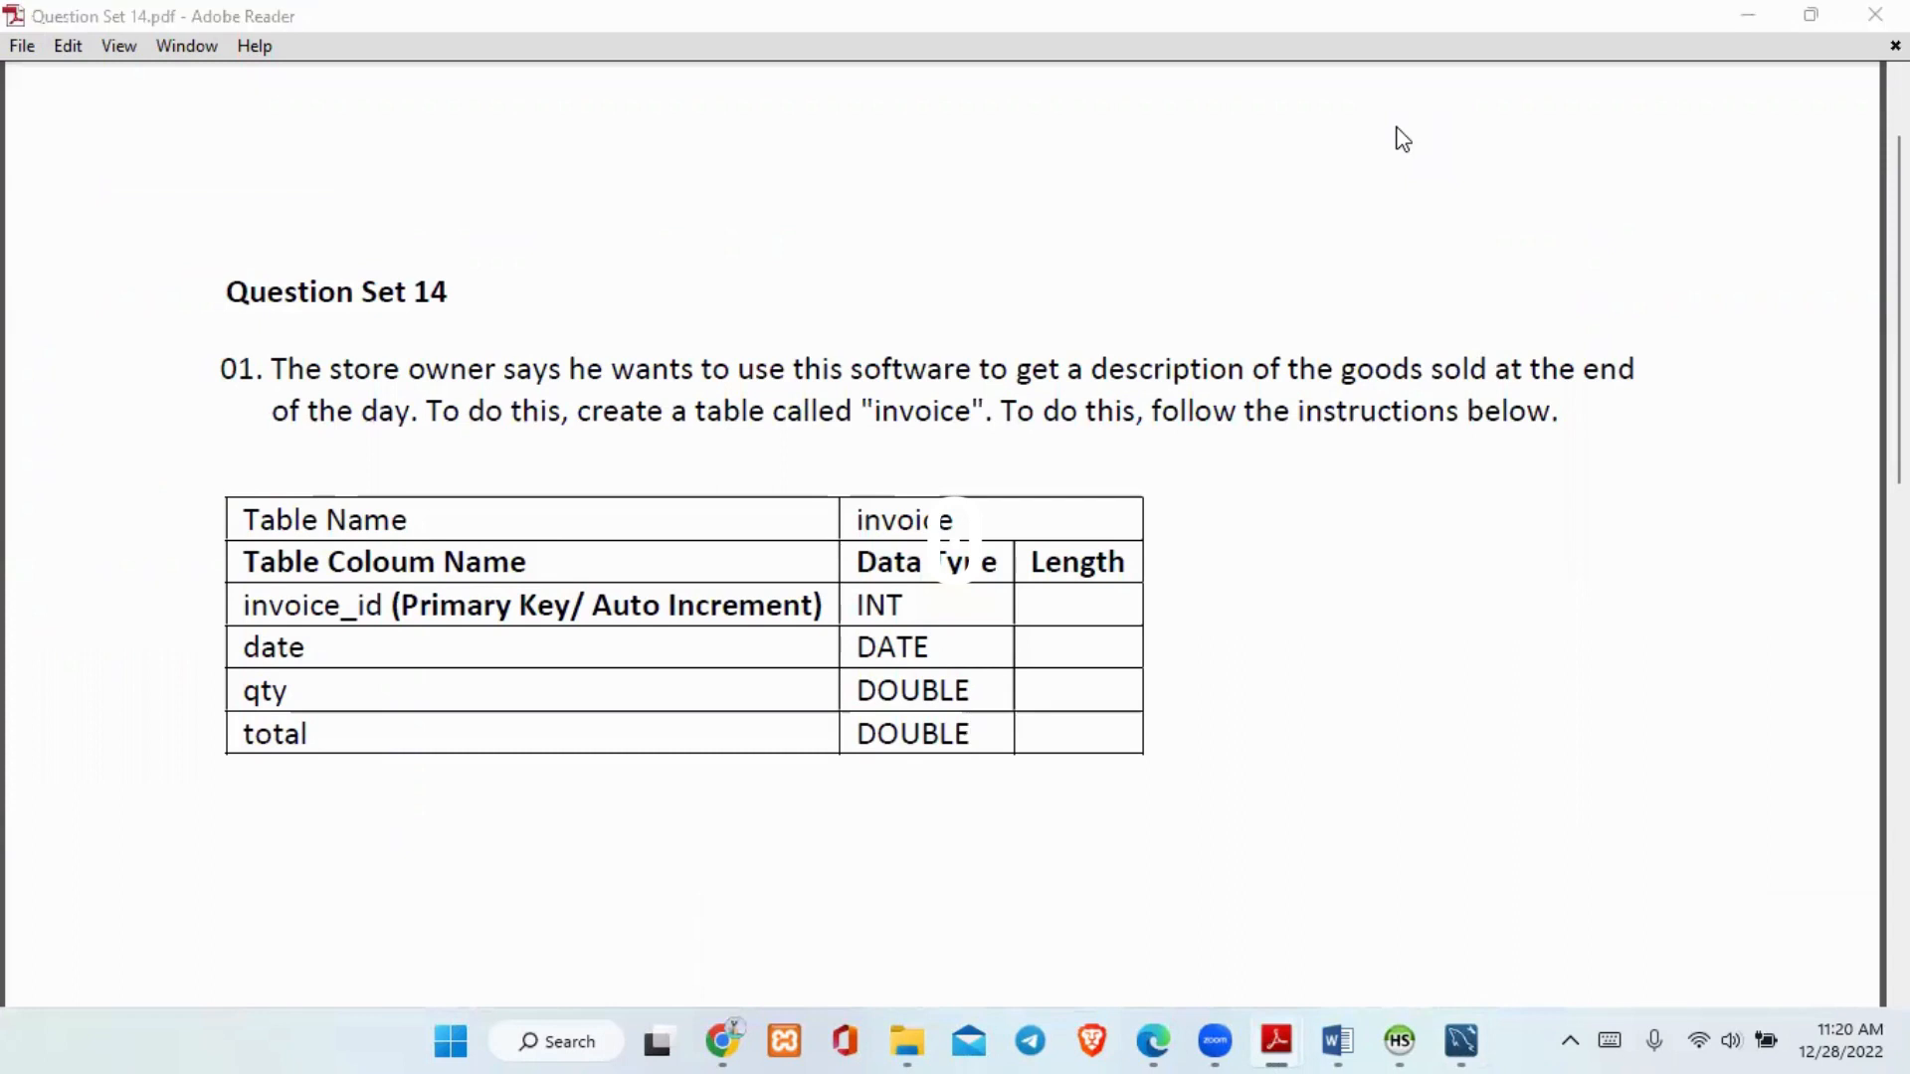